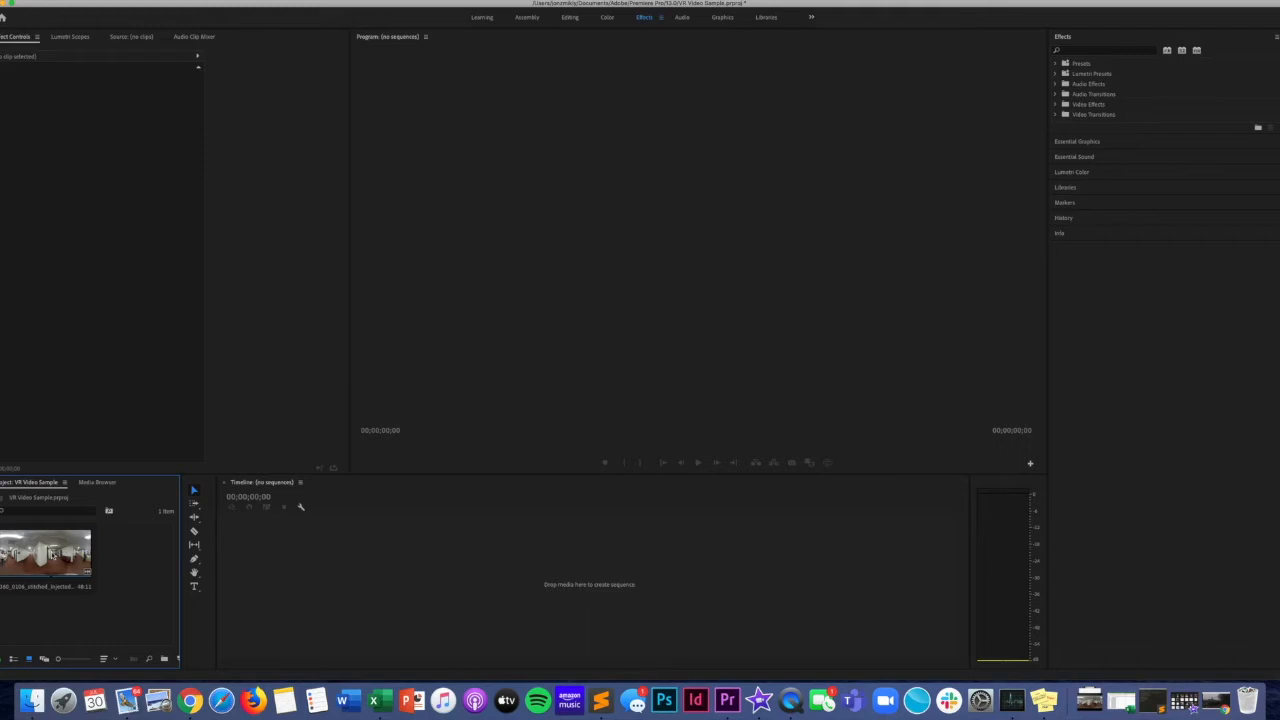
Interpret the imported 360 clip's footage with its VR properties conformed to an Equirectangular projection and Monoscopic layout.
{"action": "right_click", "coordinate": [52, 553]}
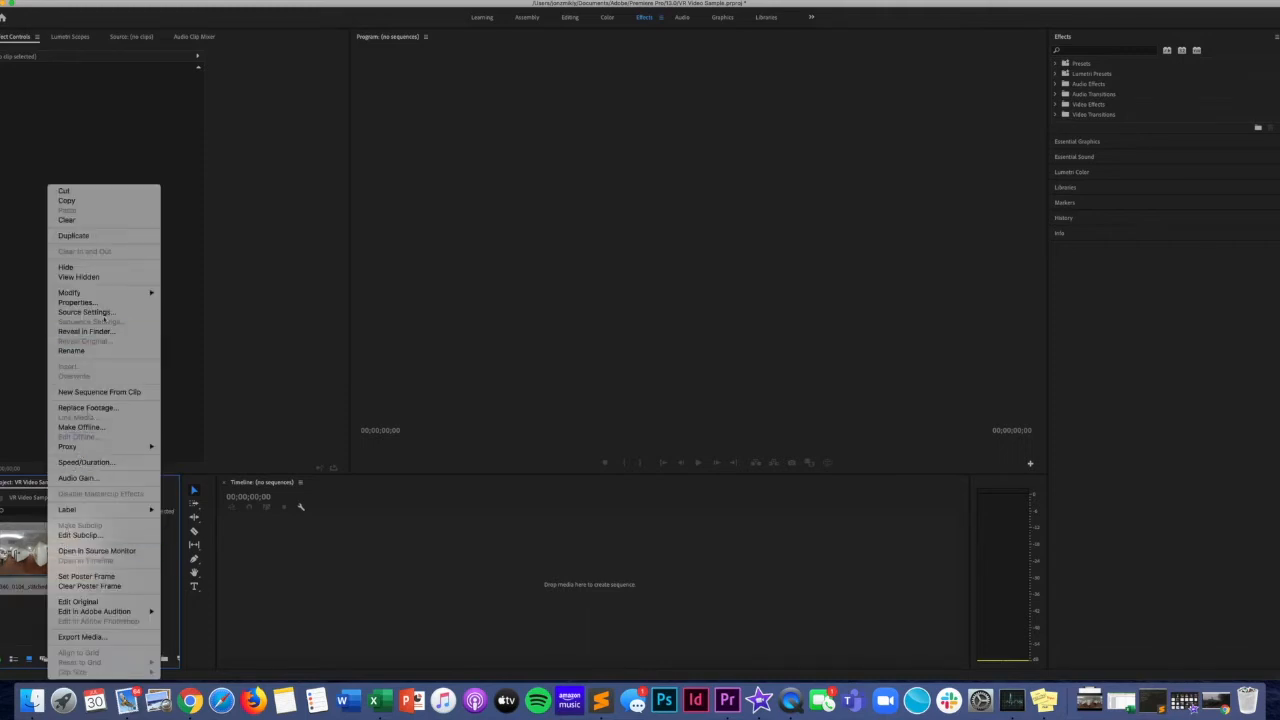
{"action": "mouse_move", "coordinate": [102, 293]}
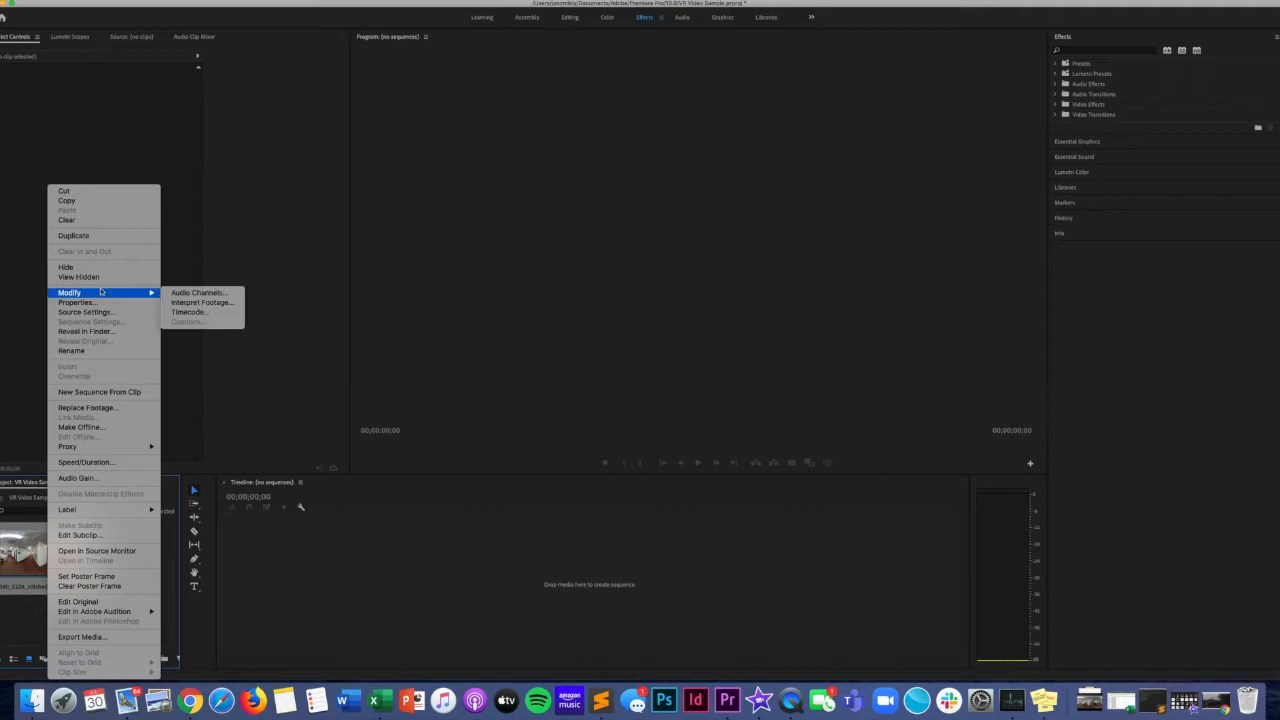
{"action": "left_click", "coordinate": [197, 303]}
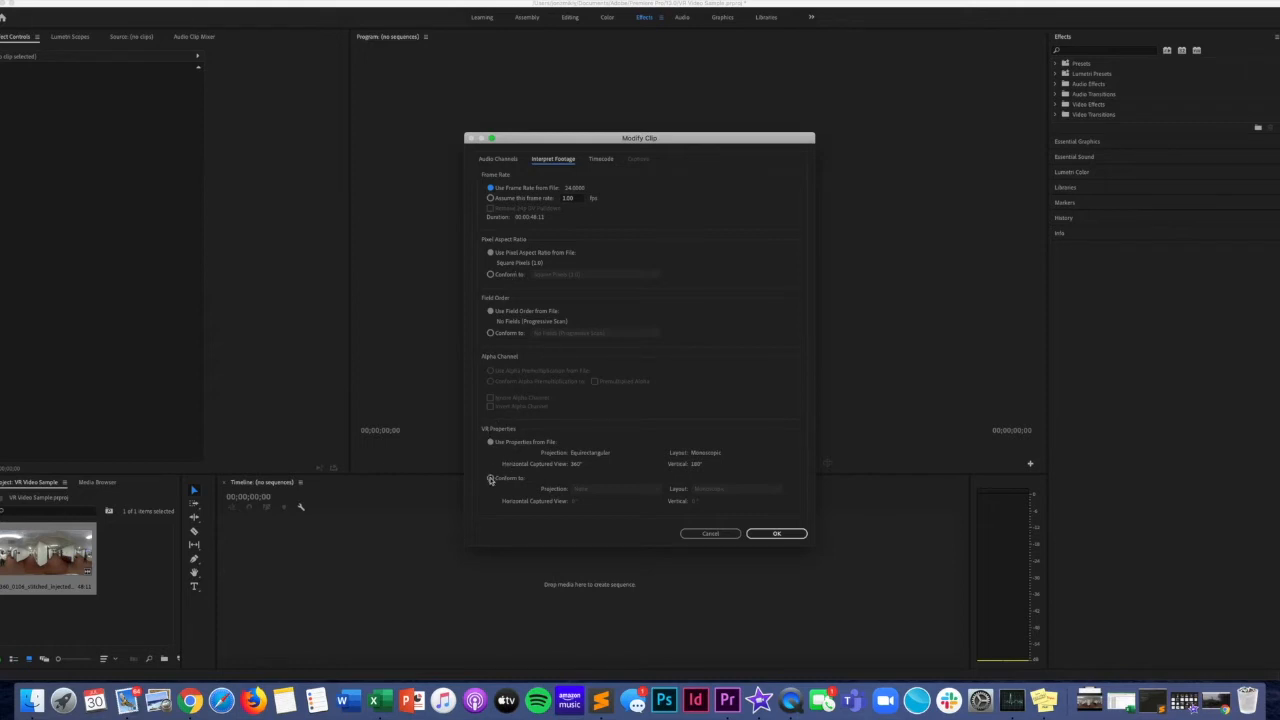
{"action": "left_click", "coordinate": [490, 479]}
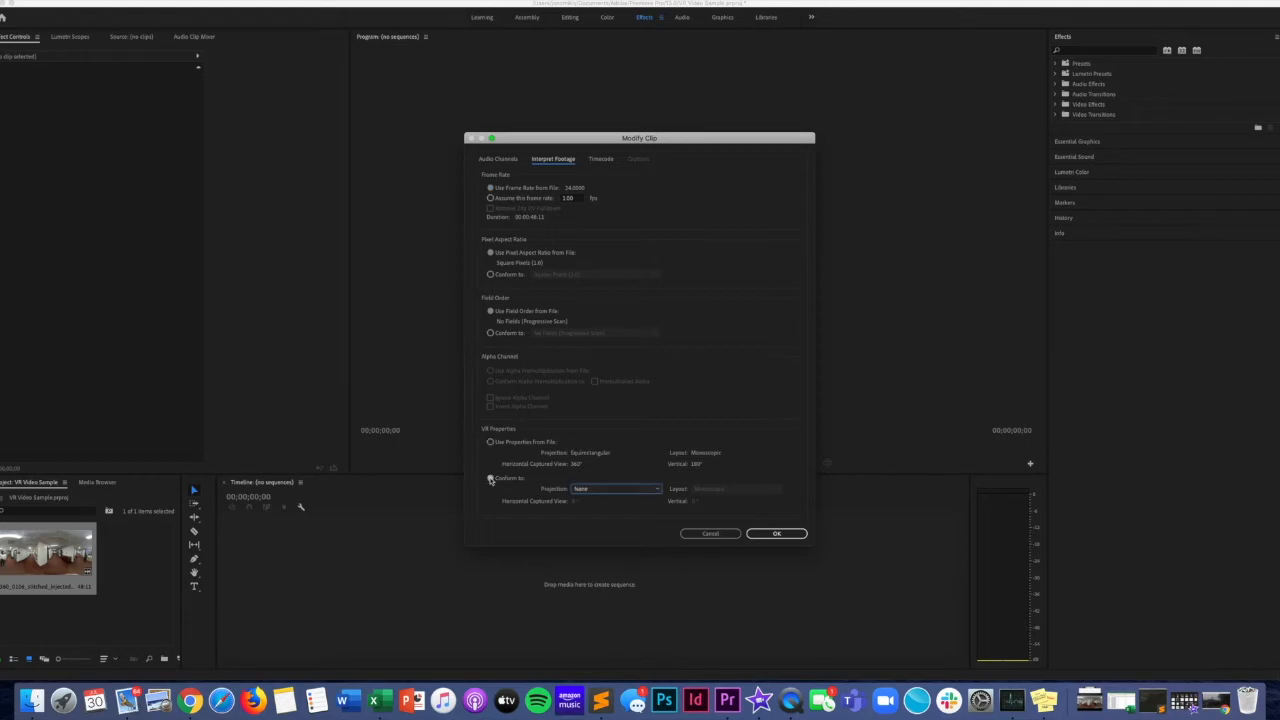
{"action": "left_click", "coordinate": [593, 491]}
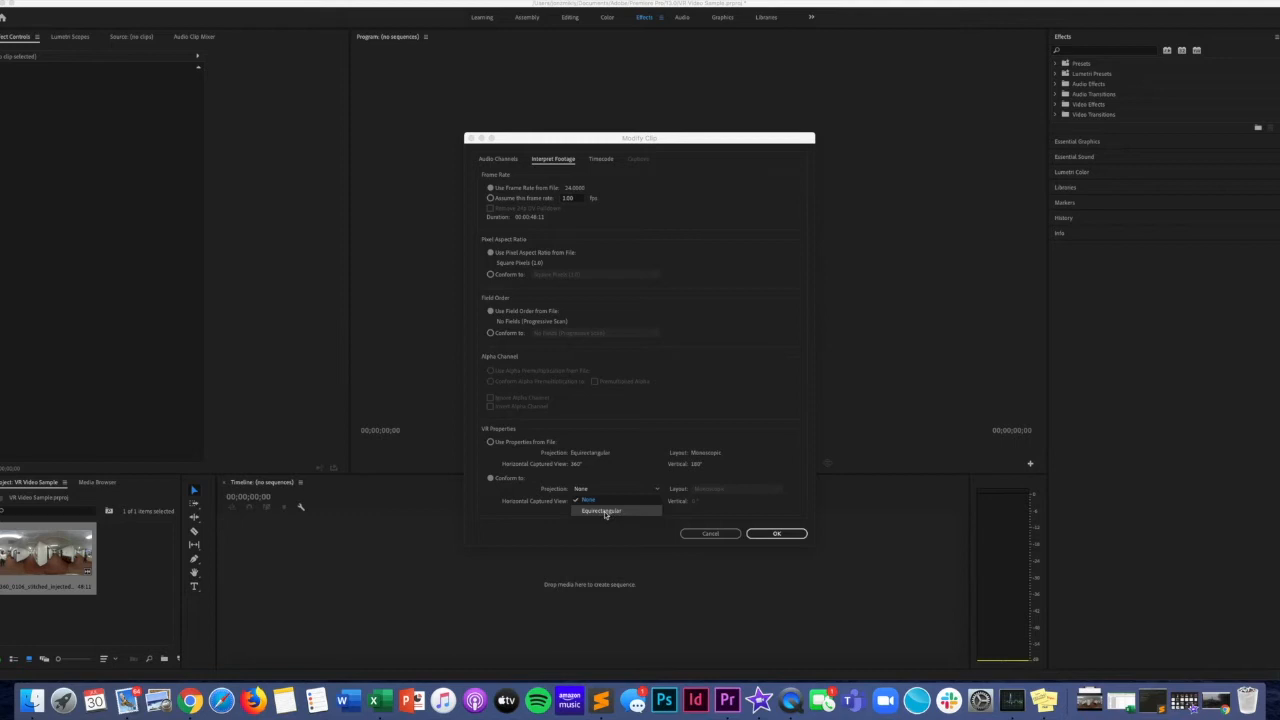
{"action": "left_click", "coordinate": [604, 513]}
{"action": "left_click", "coordinate": [770, 537]}
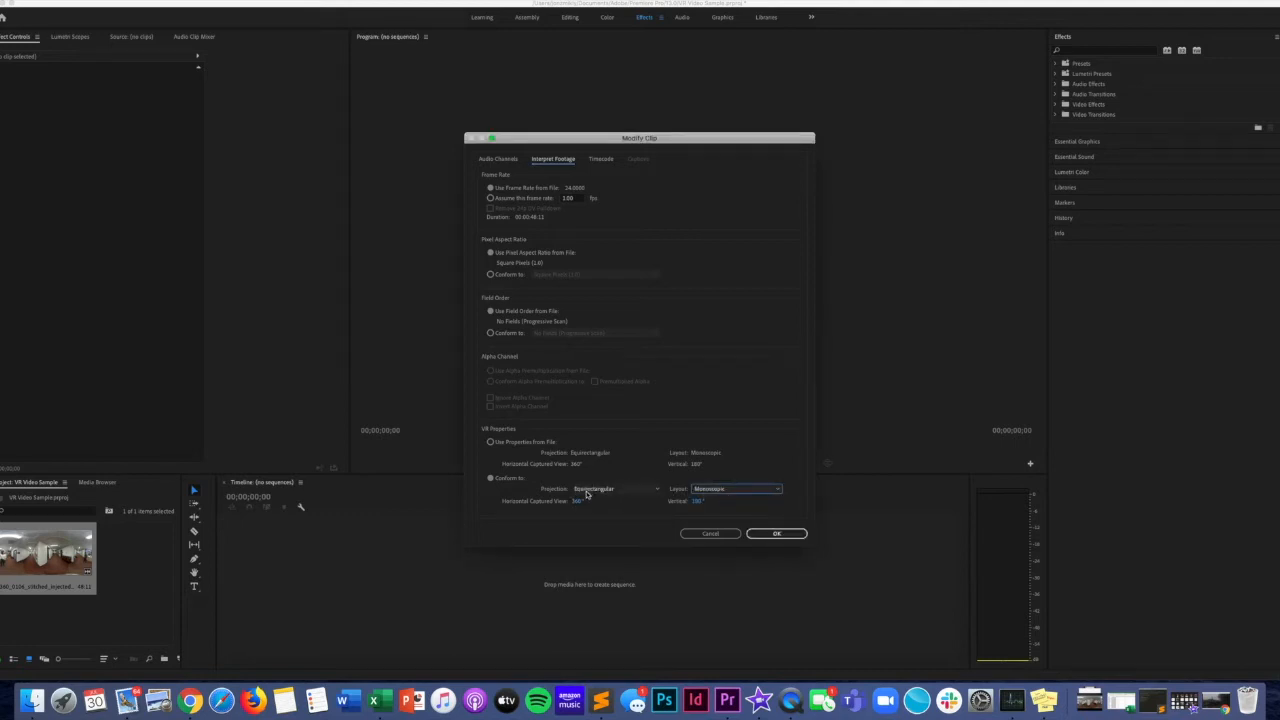
{"action": "left_click", "coordinate": [774, 534]}
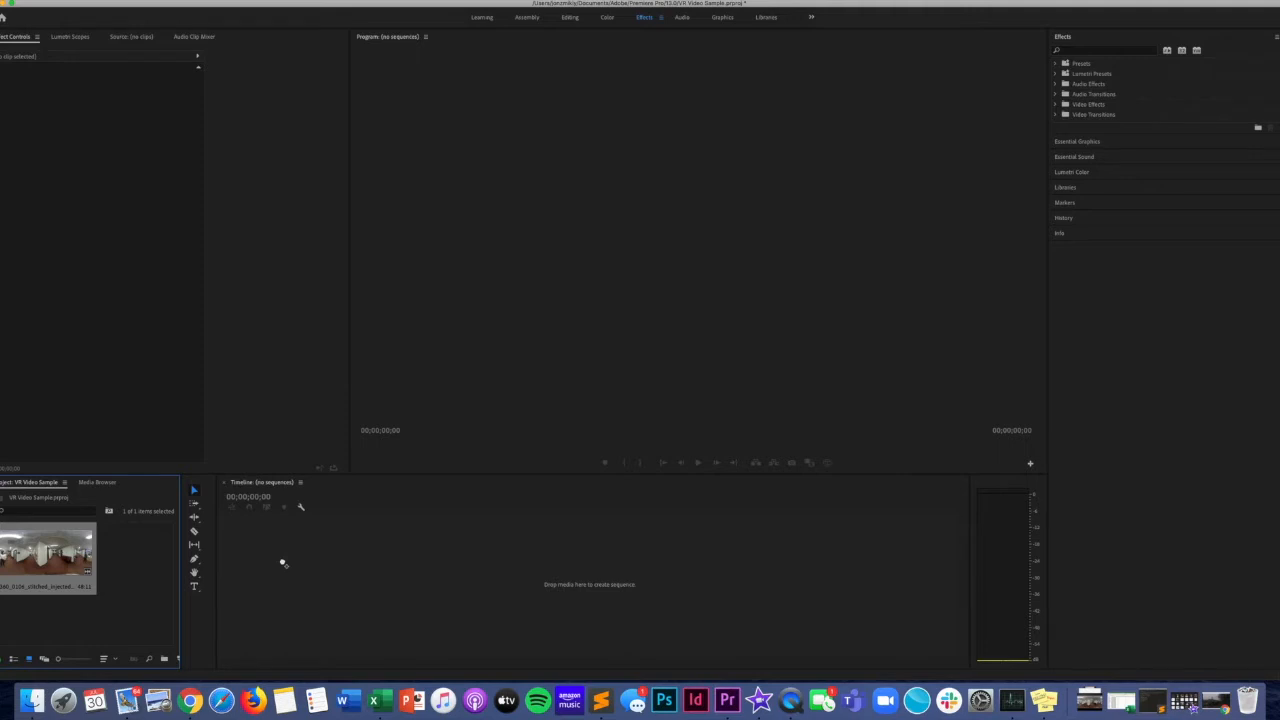
Create a sequence from the 360 clip, select the clip in the timeline and keep the playhead at the start.
{"action": "left_click_drag", "start_coordinate": [292, 577], "coordinate": [306, 580]}
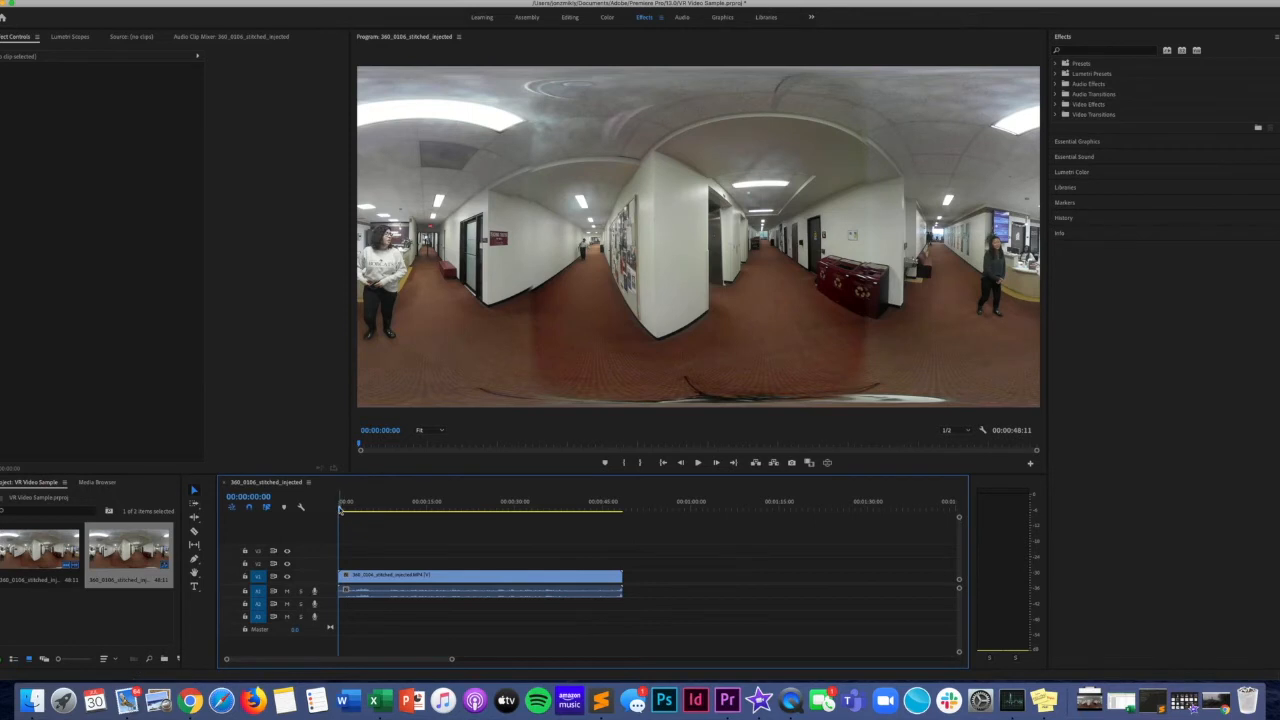
{"action": "left_click", "coordinate": [348, 580]}
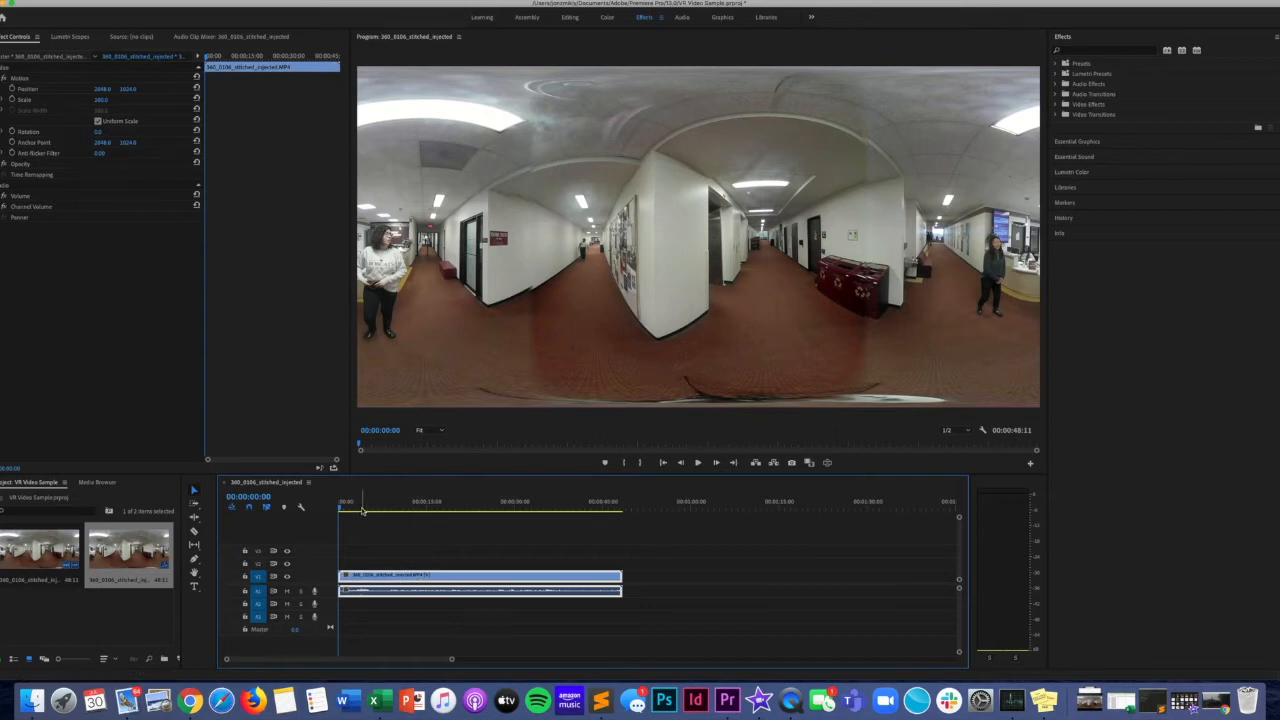
{"action": "left_click_drag", "start_coordinate": [360, 509], "coordinate": [337, 506]}
Render the sequence from In to Out.
{"action": "left_click", "coordinate": [160, 5]}
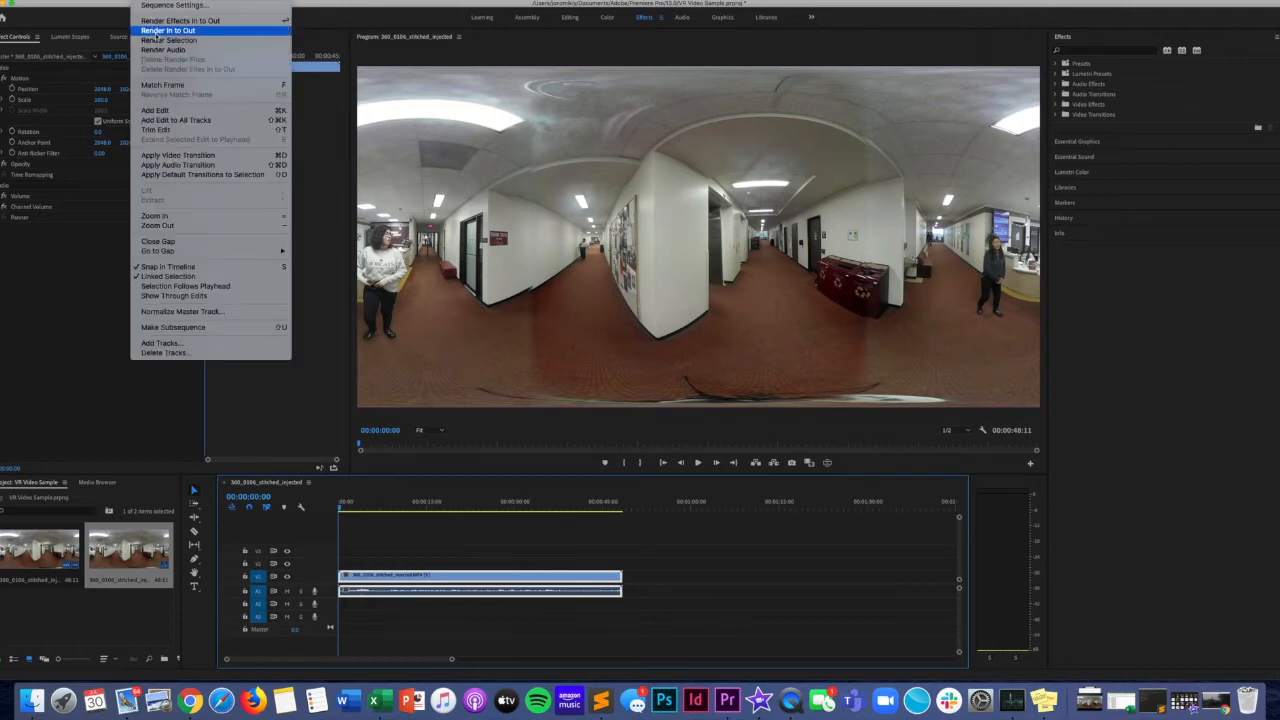
{"action": "left_click", "coordinate": [158, 33]}
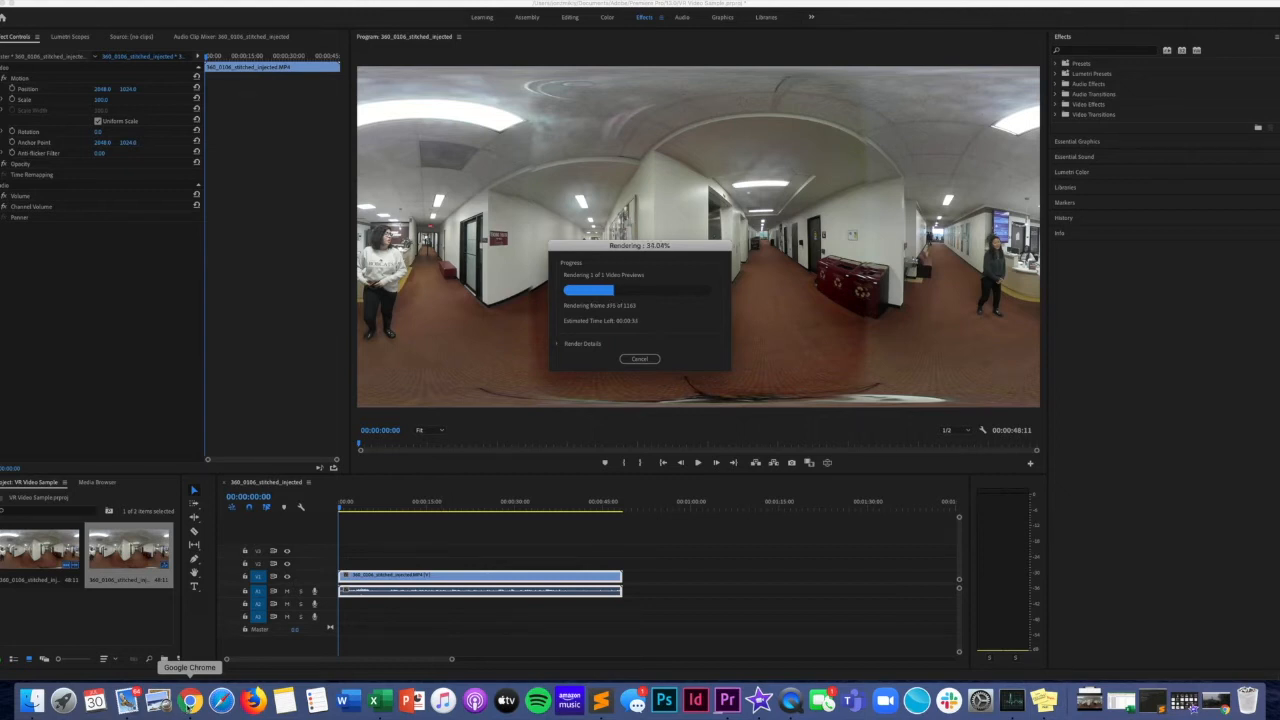
{"action": "left_click", "coordinate": [190, 700]}
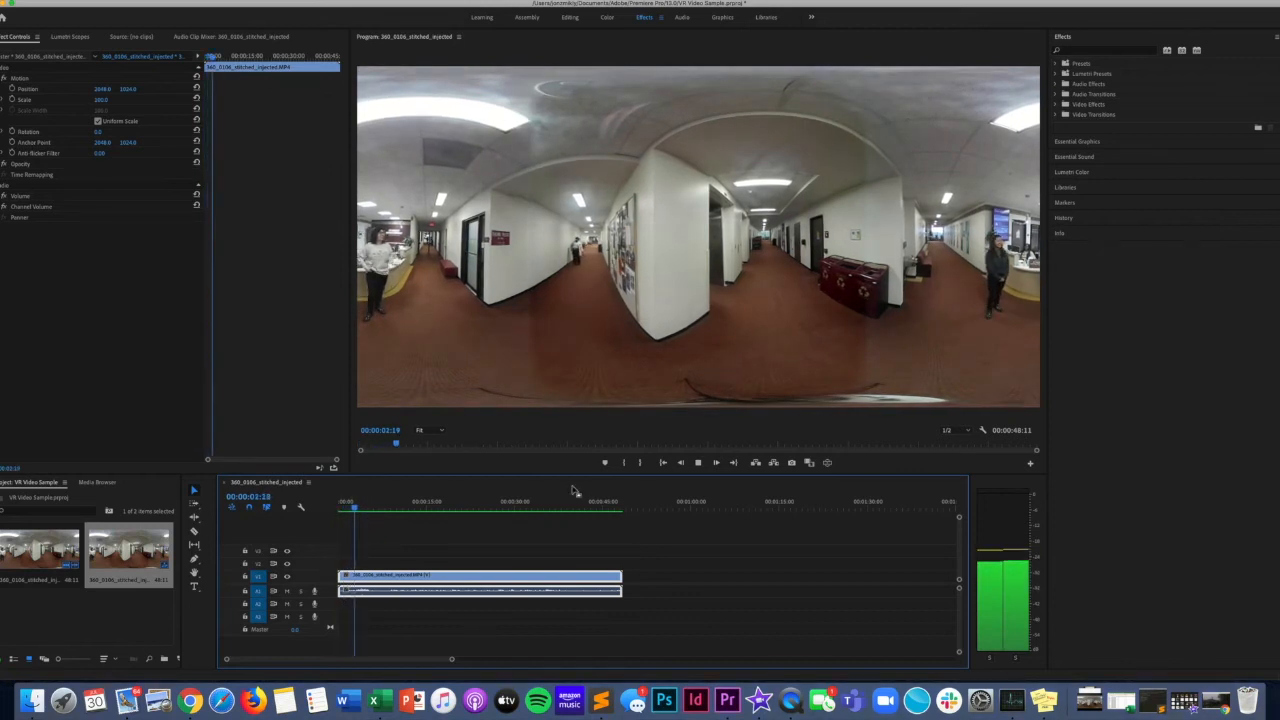
Stop the preview playback of the rendered sequence and return the playhead to the start.
{"action": "key", "text": "space"}
{"action": "left_click", "coordinate": [367, 511]}
{"action": "left_click_drag", "start_coordinate": [367, 511], "coordinate": [339, 511]}
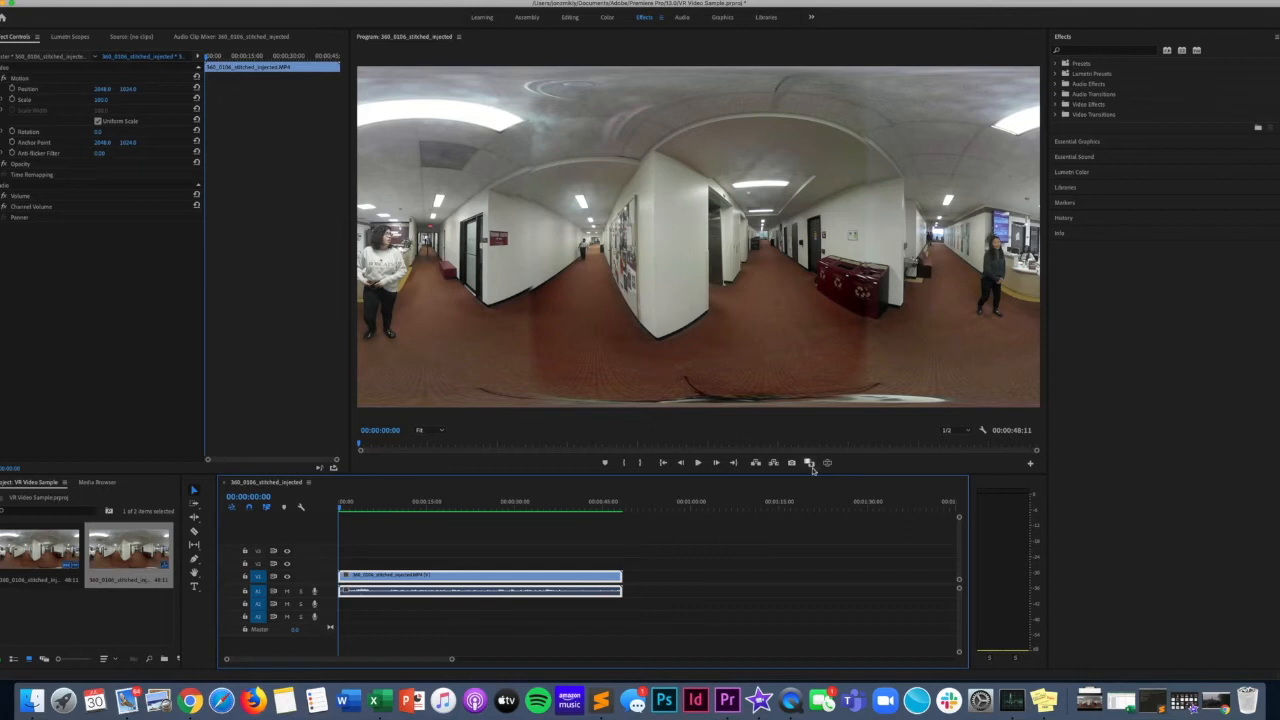
Keep the Toggle VR Video Display control in the program monitor's button layout and turn on the VR display.
{"action": "left_click", "coordinate": [1031, 466]}
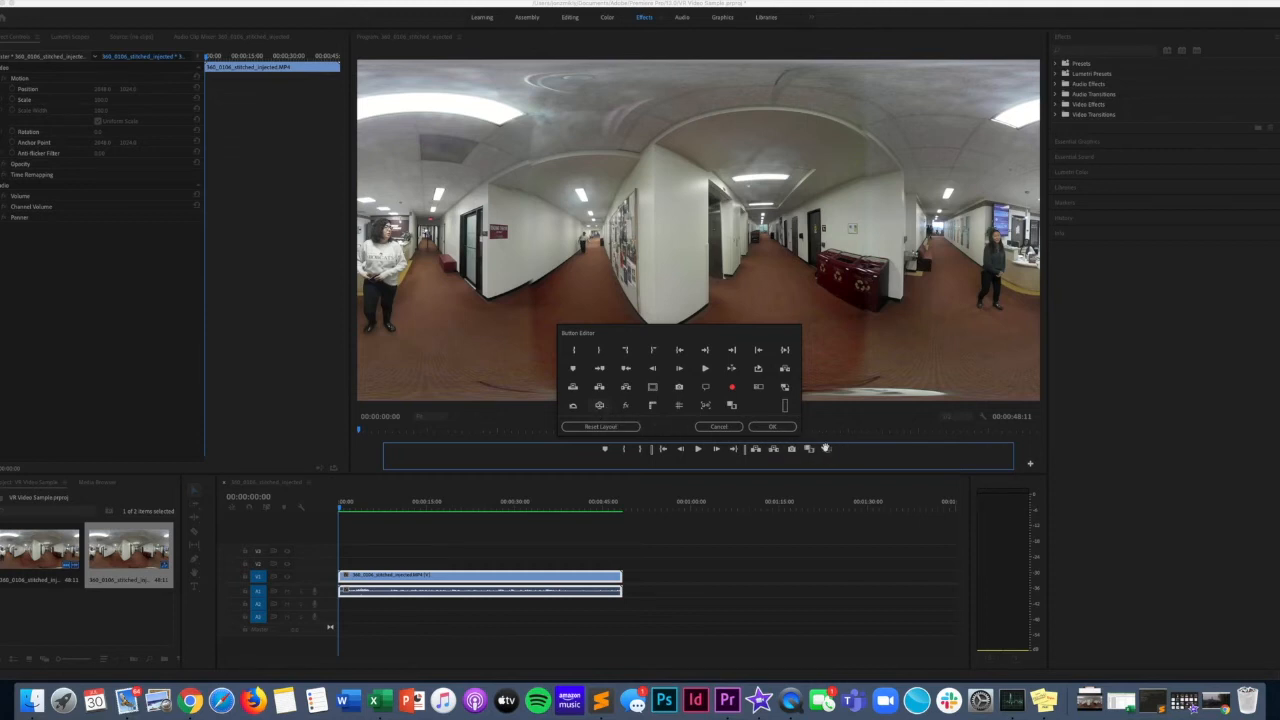
{"action": "left_click_drag", "start_coordinate": [827, 450], "coordinate": [828, 451]}
{"action": "left_click", "coordinate": [767, 427]}
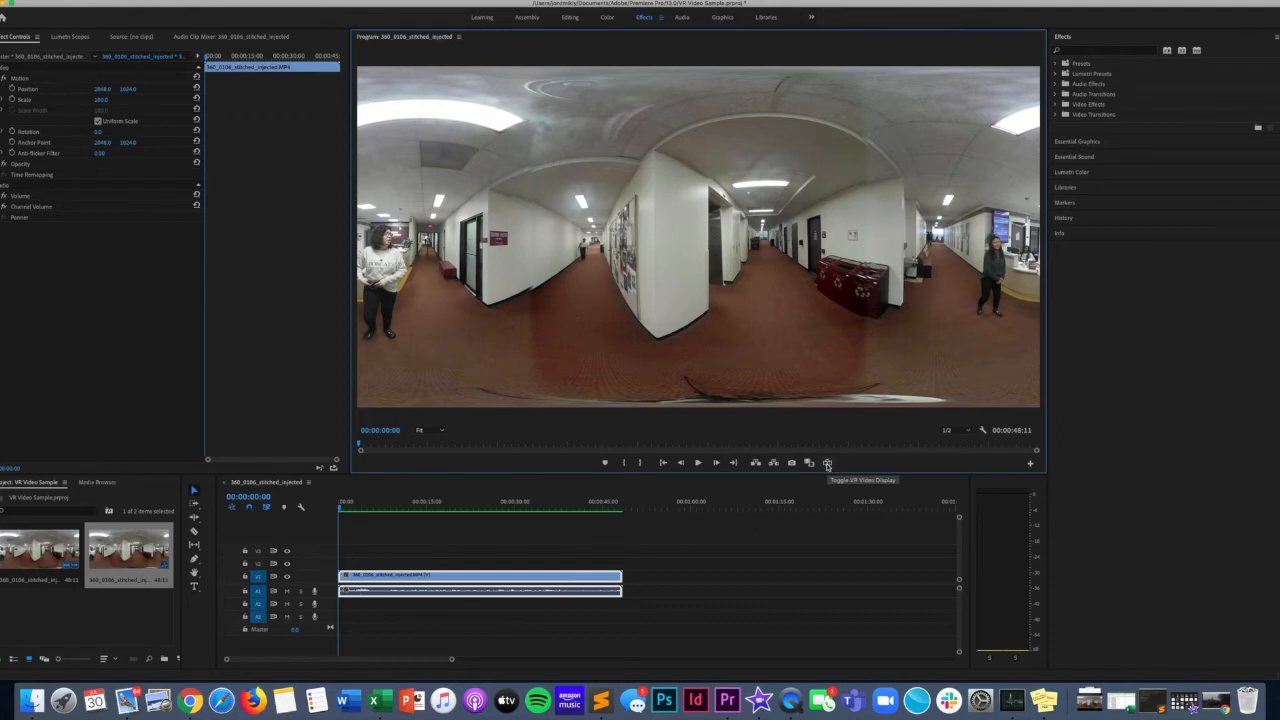
{"action": "left_click", "coordinate": [827, 463]}
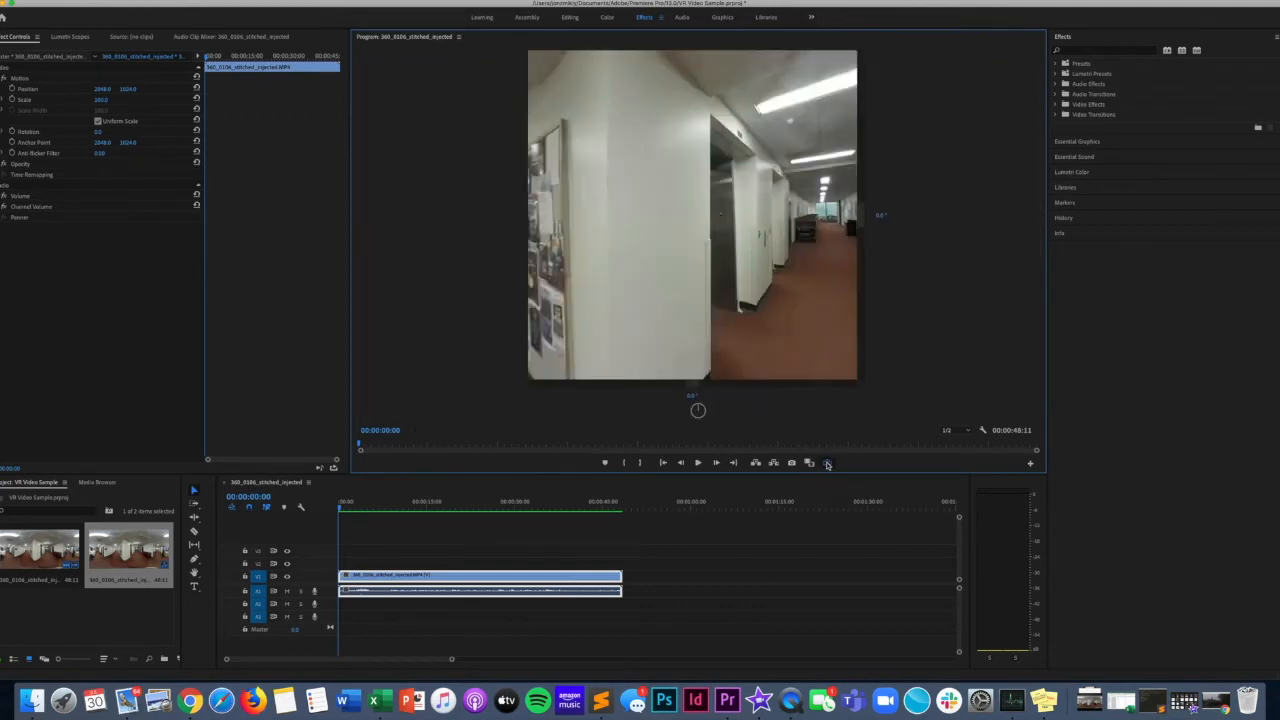
Turn the VR view toward the two people at the reception desk and play a few seconds of the footage.
{"action": "left_click_drag", "start_coordinate": [732, 285], "coordinate": [570, 258]}
{"action": "left_click_drag", "start_coordinate": [724, 227], "coordinate": [680, 218]}
{"action": "mouse_move", "coordinate": [820, 222]}
{"action": "left_mouse_down"}
{"action": "mouse_move", "coordinate": [824, 240]}
{"action": "mouse_move", "coordinate": [808, 246]}
{"action": "mouse_move", "coordinate": [830, 214]}
{"action": "left_mouse_up"}
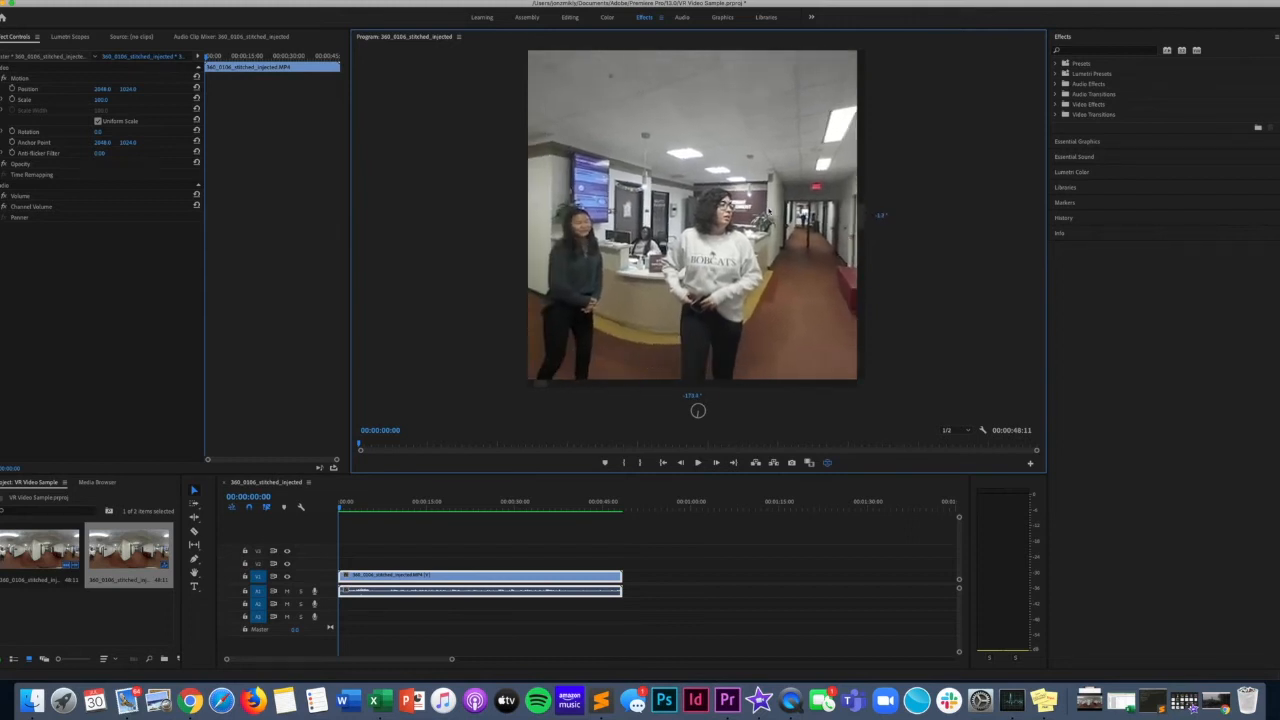
{"action": "left_click", "coordinate": [697, 462]}
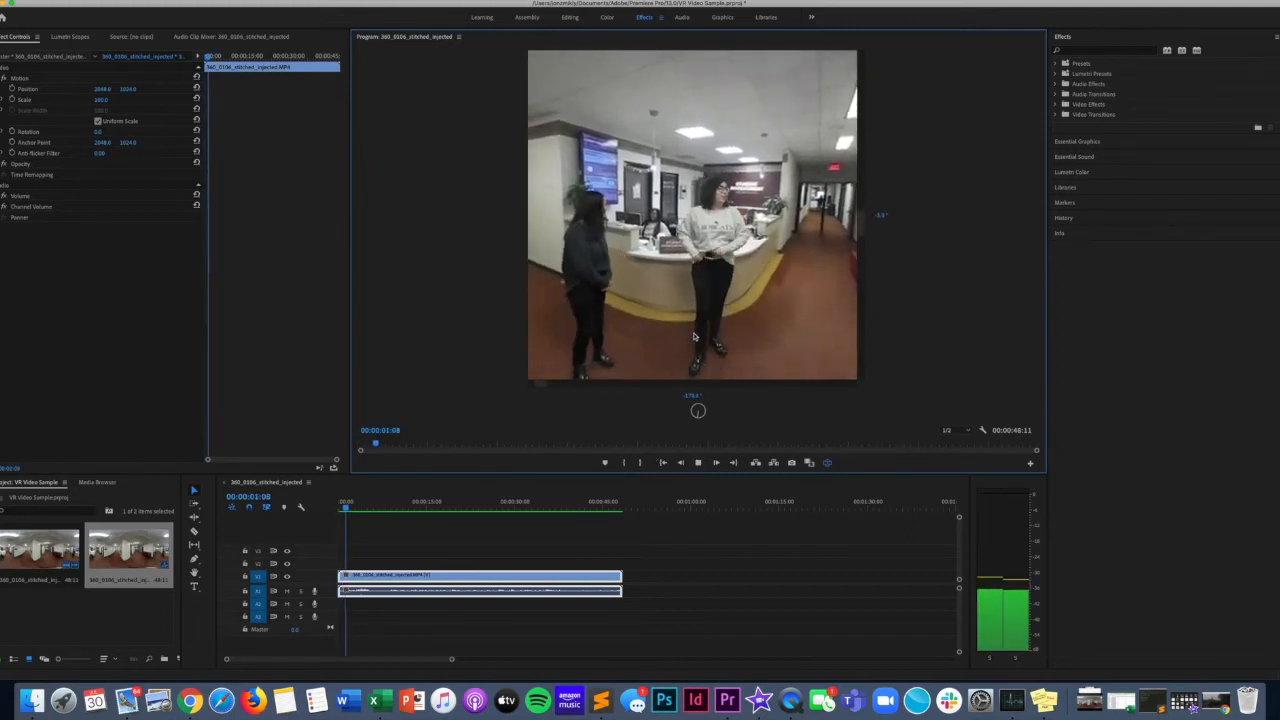
{"action": "left_click", "coordinate": [697, 462]}
{"action": "left_click_drag", "start_coordinate": [692, 285], "coordinate": [671, 258]}
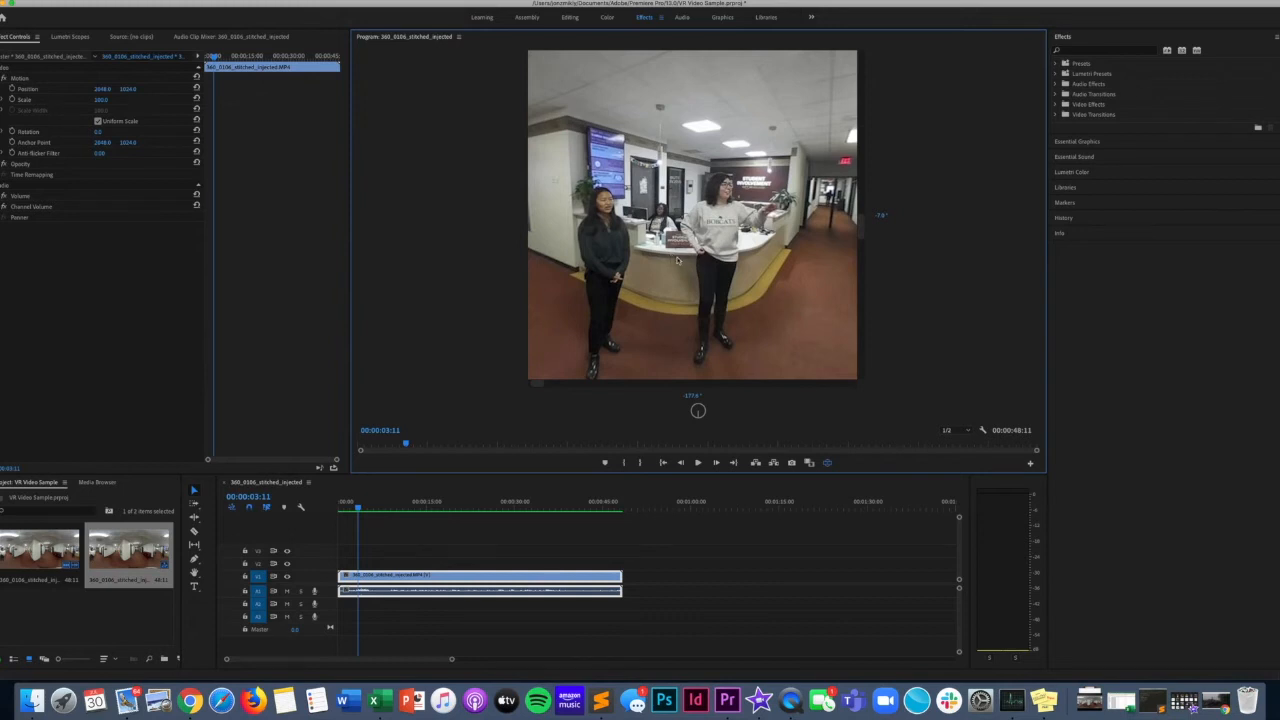
Reset the VR view's vertical and horizontal angles to 0.
{"action": "left_click", "coordinate": [880, 216]}
{"action": "type", "text": "0"}
{"action": "left_click", "coordinate": [692, 395]}
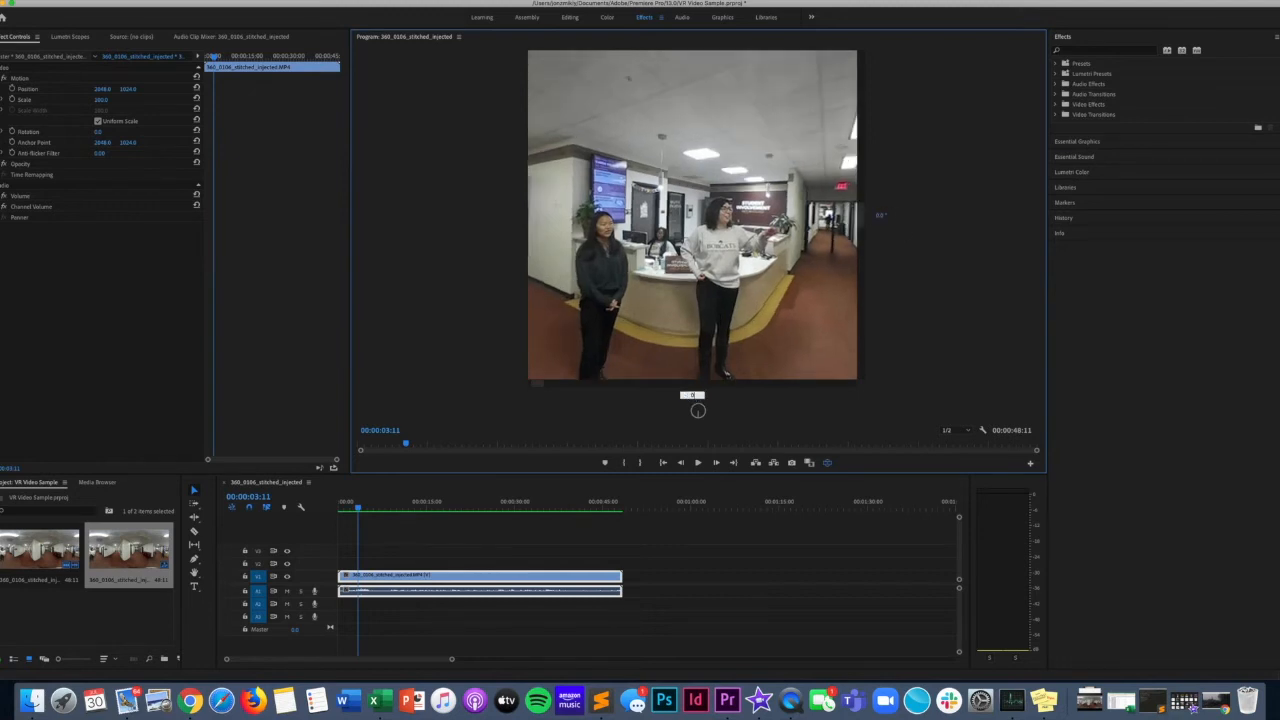
{"action": "type", "text": "0"}
{"action": "key", "text": "Return"}
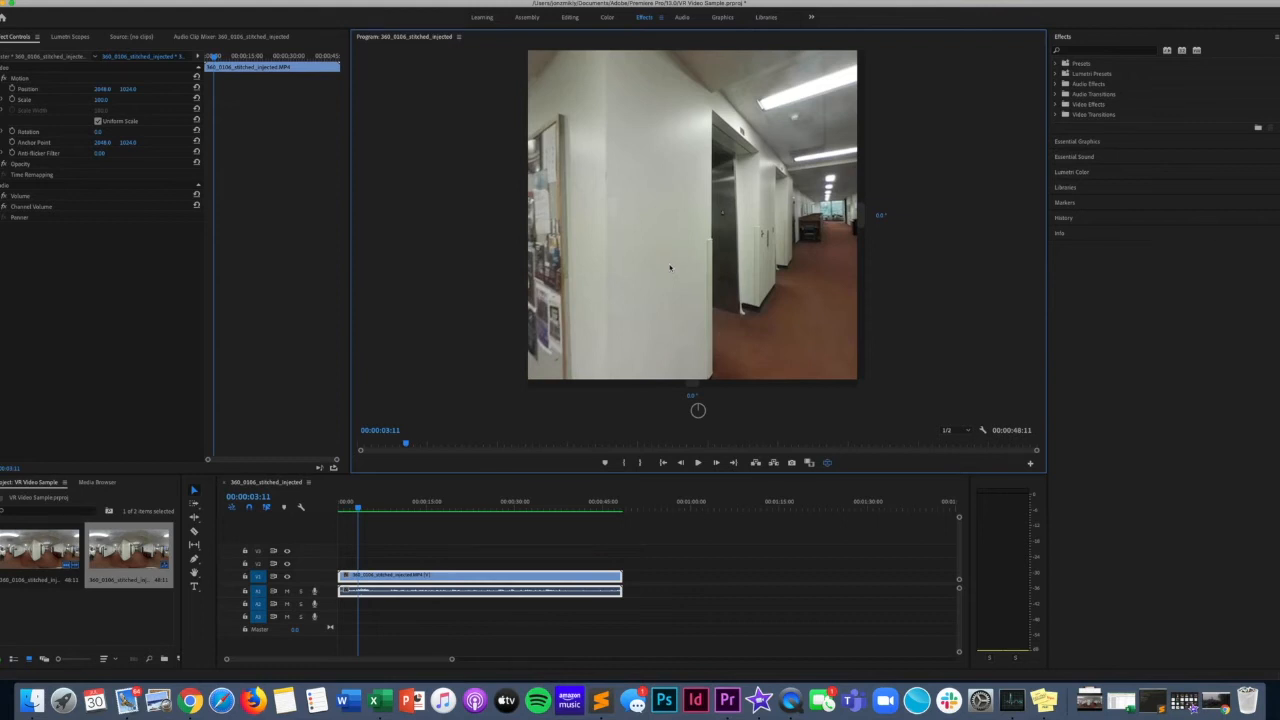
Apply the Distort Offset effect to the timeline clip and set its horizontal Shift Center To value to about 4168, facing the reception desk.
{"action": "left_click_drag", "start_coordinate": [666, 267], "coordinate": [757, 249]}
{"action": "mouse_move", "coordinate": [670, 247]}
{"action": "left_mouse_down"}
{"action": "mouse_move", "coordinate": [631, 247]}
{"action": "mouse_move", "coordinate": [646, 253]}
{"action": "left_mouse_up"}
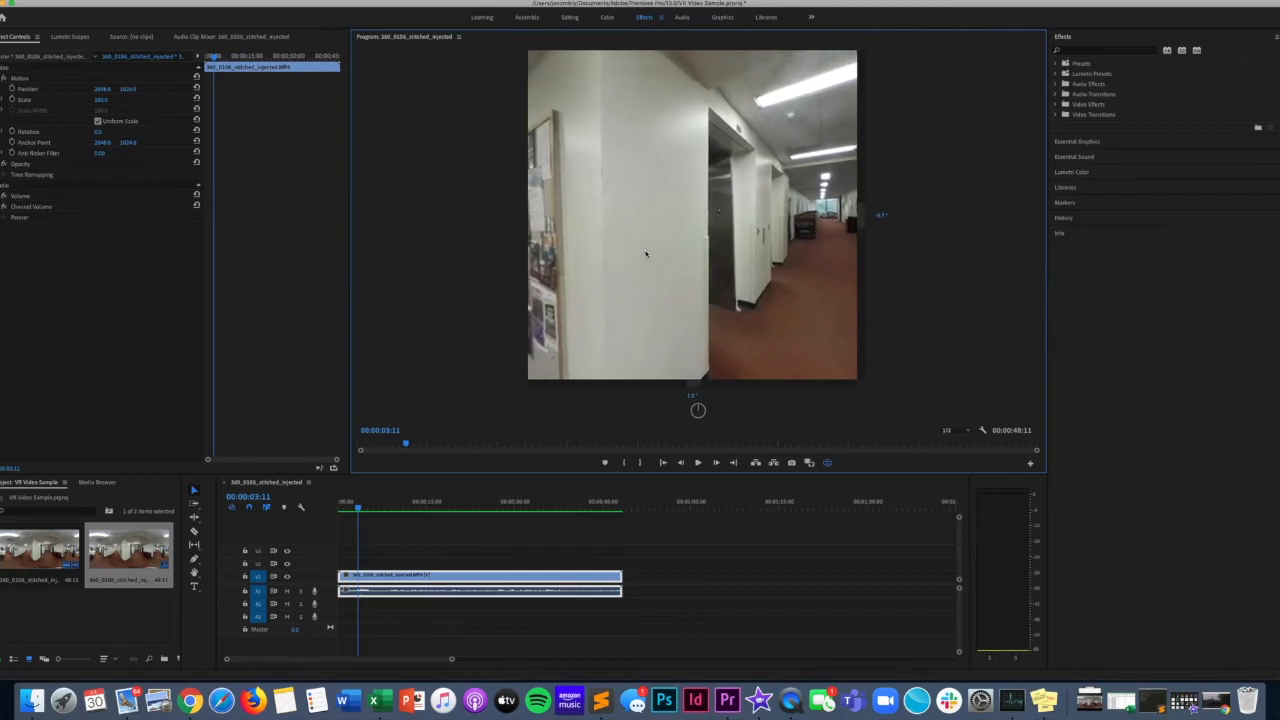
{"action": "left_click", "coordinate": [431, 579]}
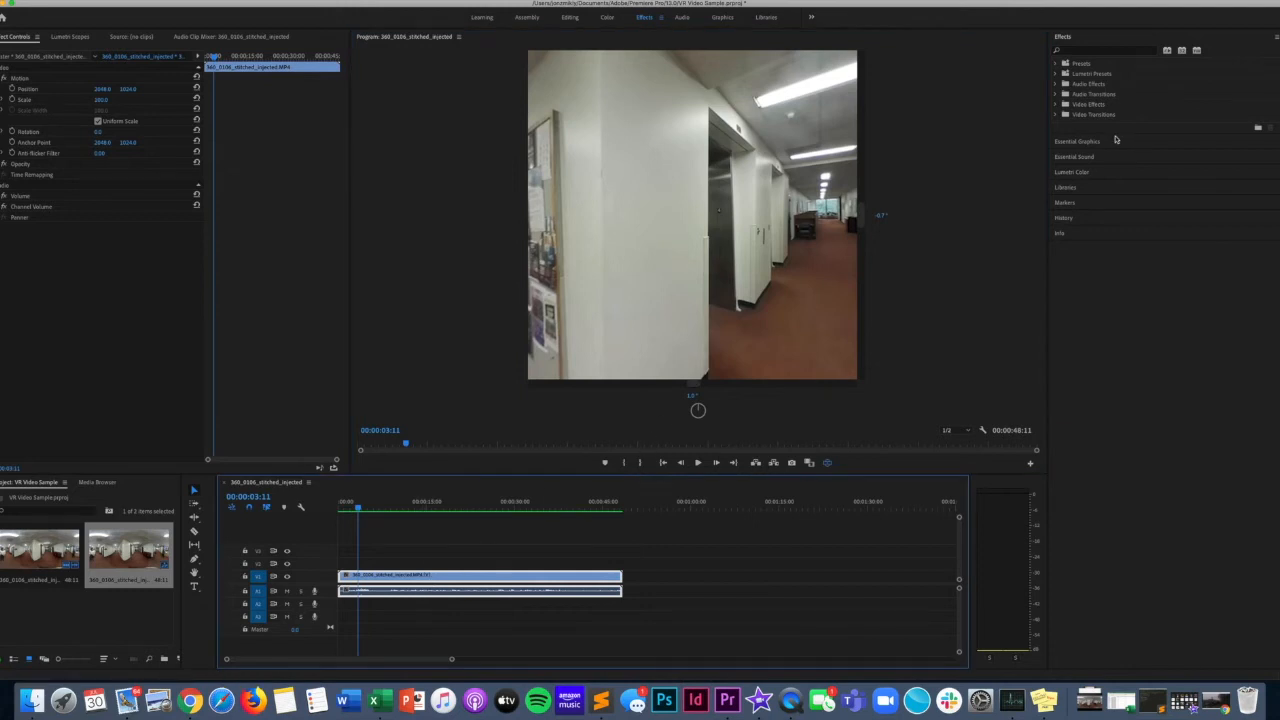
{"action": "left_click", "coordinate": [1056, 105]}
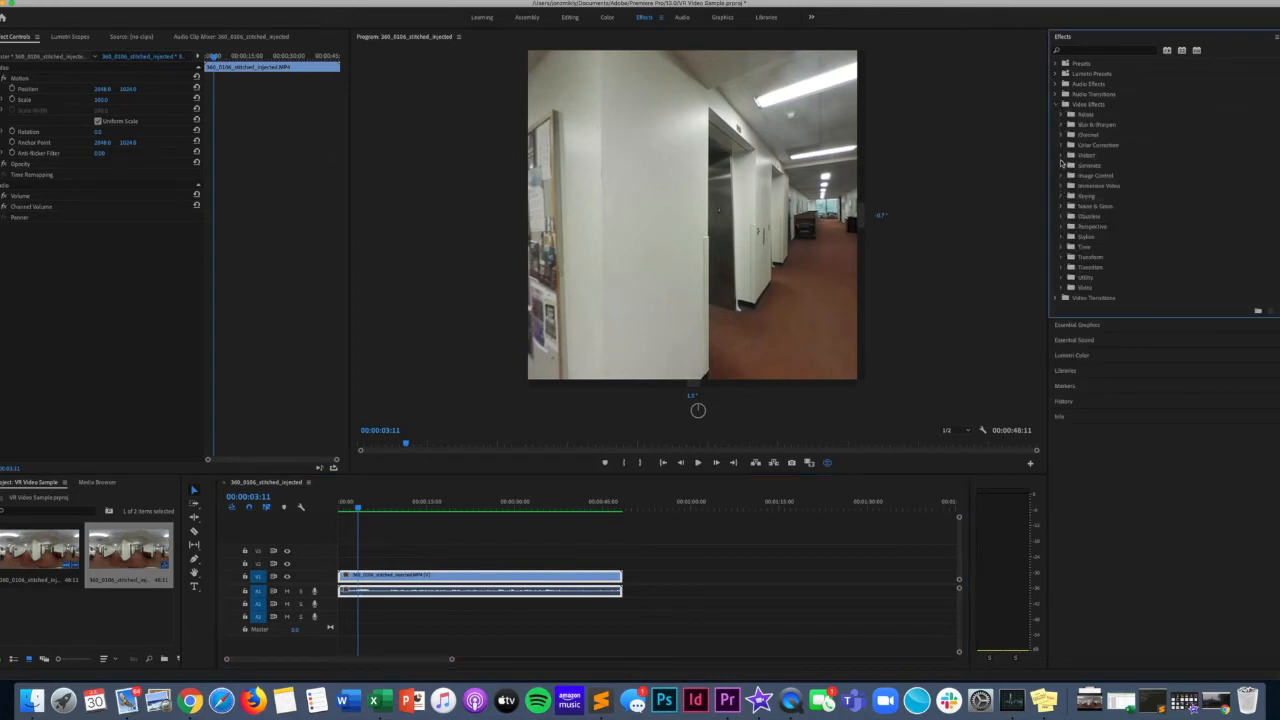
{"action": "left_click", "coordinate": [1061, 156]}
{"action": "left_click", "coordinate": [1088, 206]}
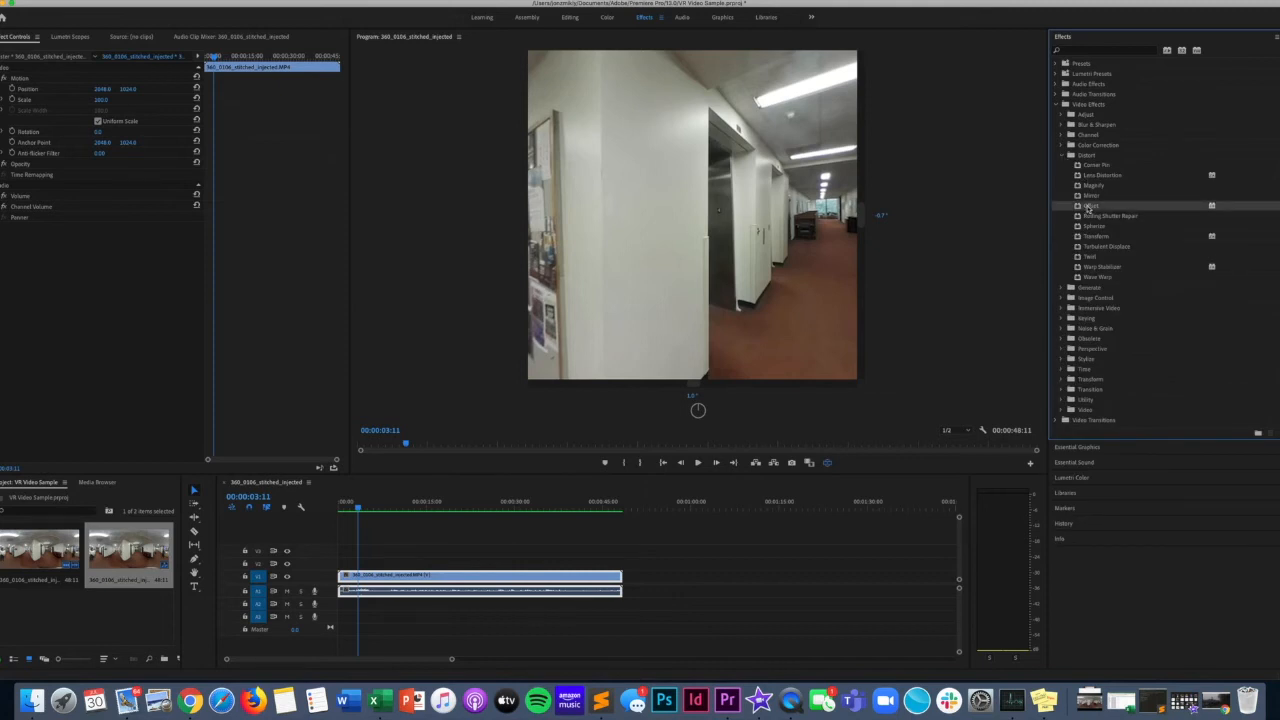
{"action": "left_click_drag", "start_coordinate": [1085, 207], "coordinate": [902, 279]}
{"action": "left_click_drag", "start_coordinate": [522, 483], "coordinate": [408, 576]}
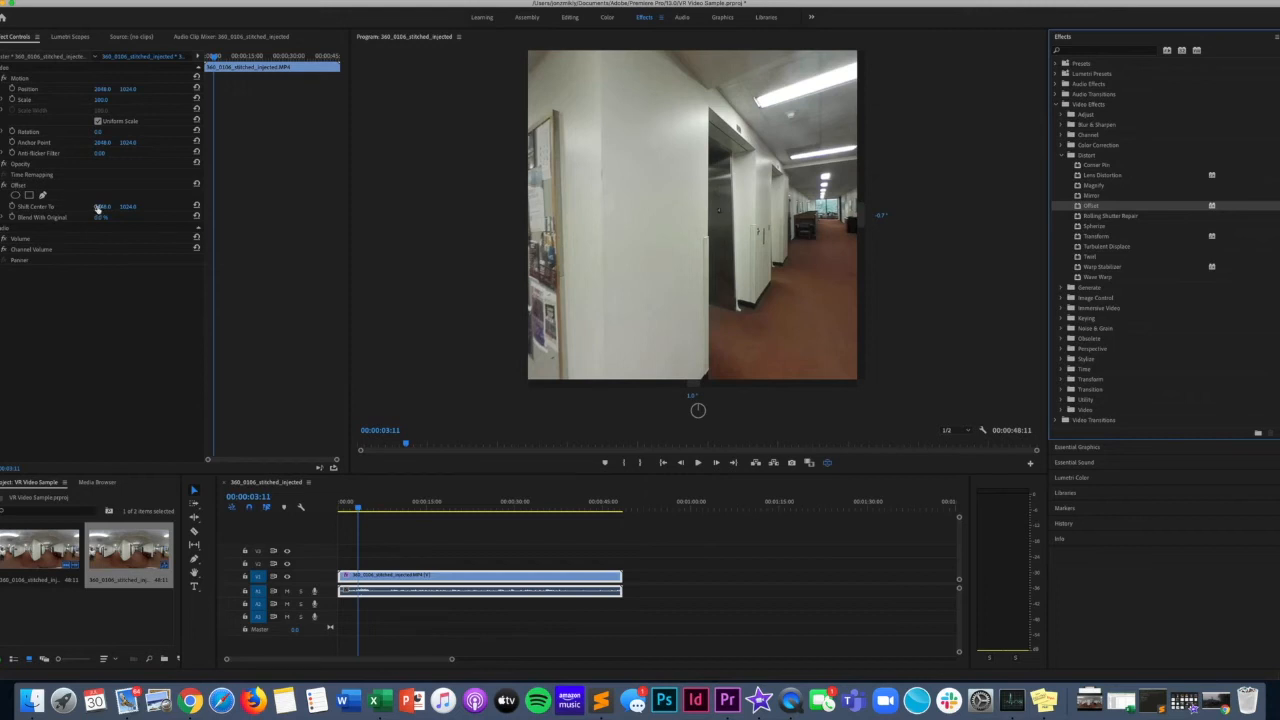
{"action": "left_click_drag", "start_coordinate": [99, 207], "coordinate": [278, 207]}
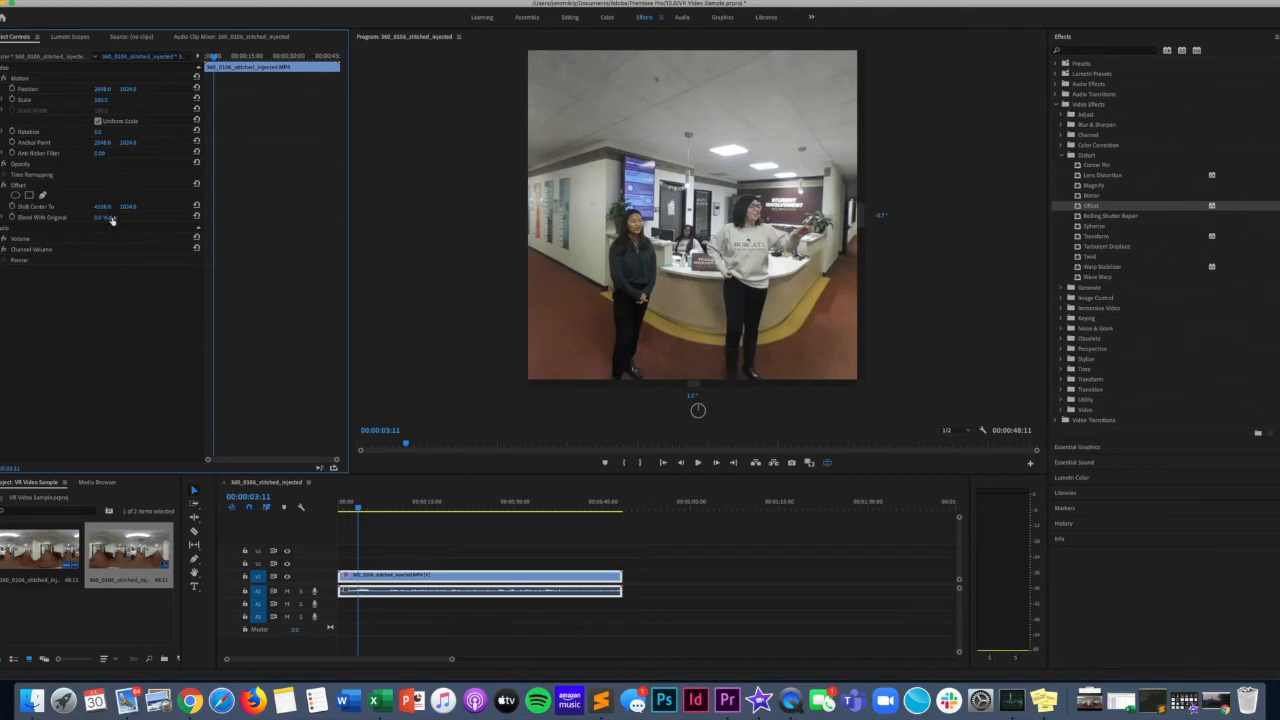
Set the VR view's horizontal and vertical angles back to 0 to check the clip's new starting view.
{"action": "left_click", "coordinate": [692, 395]}
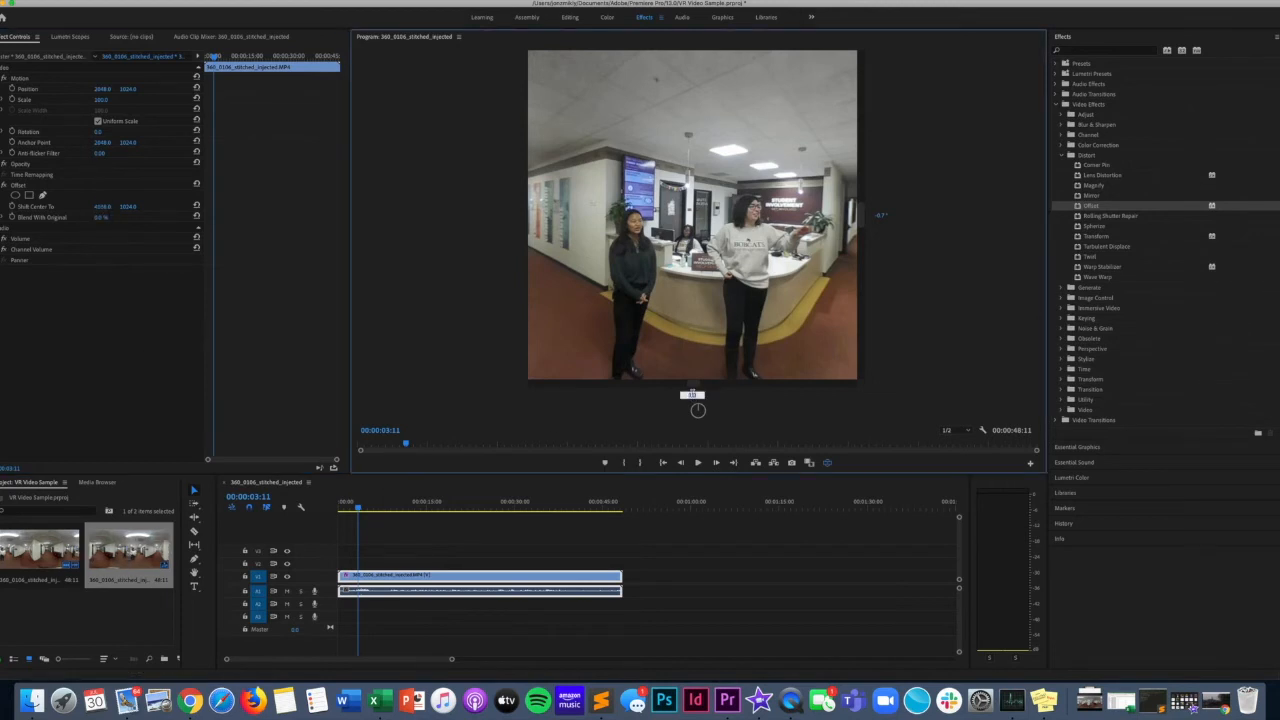
{"action": "type", "text": "0"}
{"action": "key", "text": "Return"}
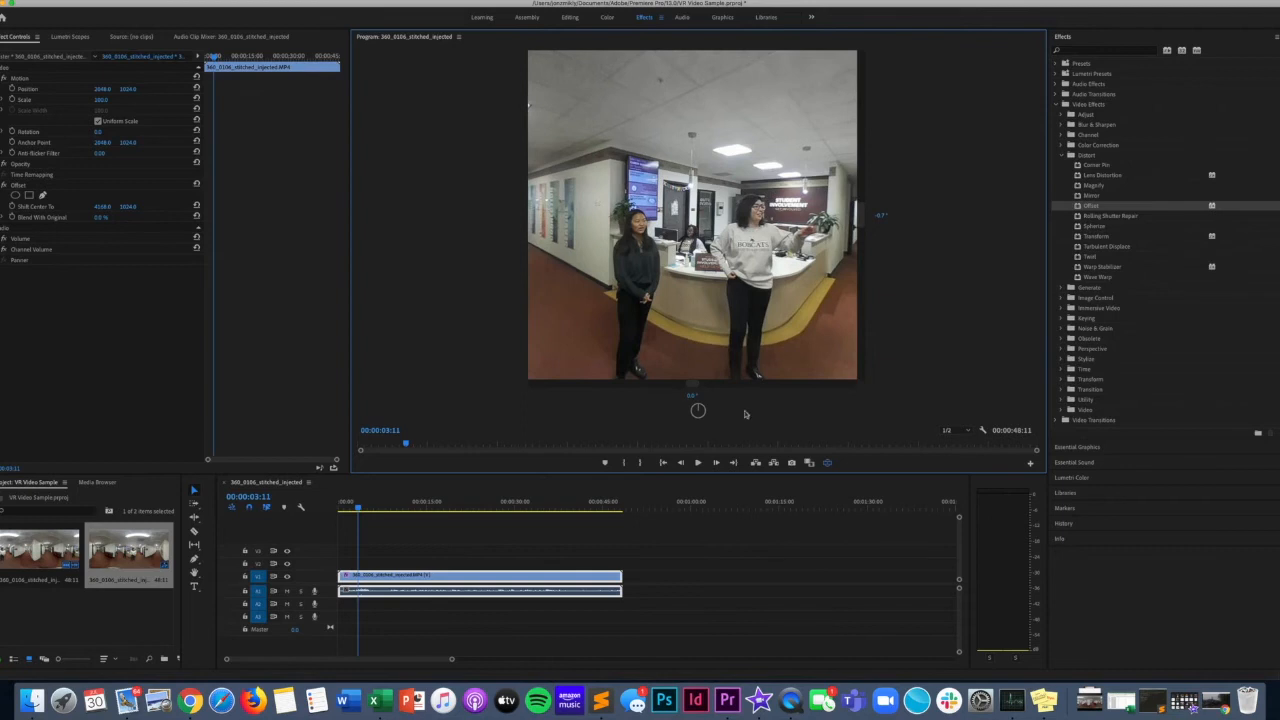
{"action": "left_click", "coordinate": [880, 214]}
{"action": "type", "text": "0"}
{"action": "key", "text": "Return"}
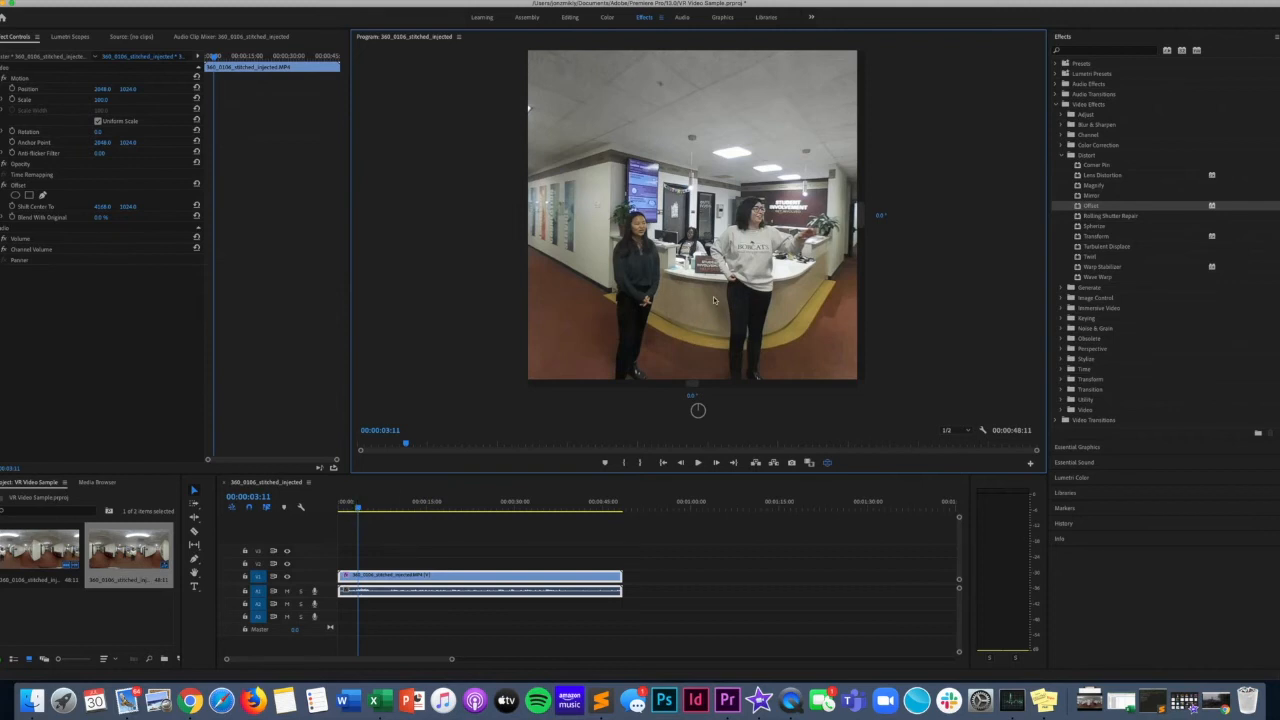
Look through the Immersive Video effects, including VR Blur, VR Rotate Sphere and VR Plane to Sphere.
{"action": "left_click", "coordinate": [1078, 273]}
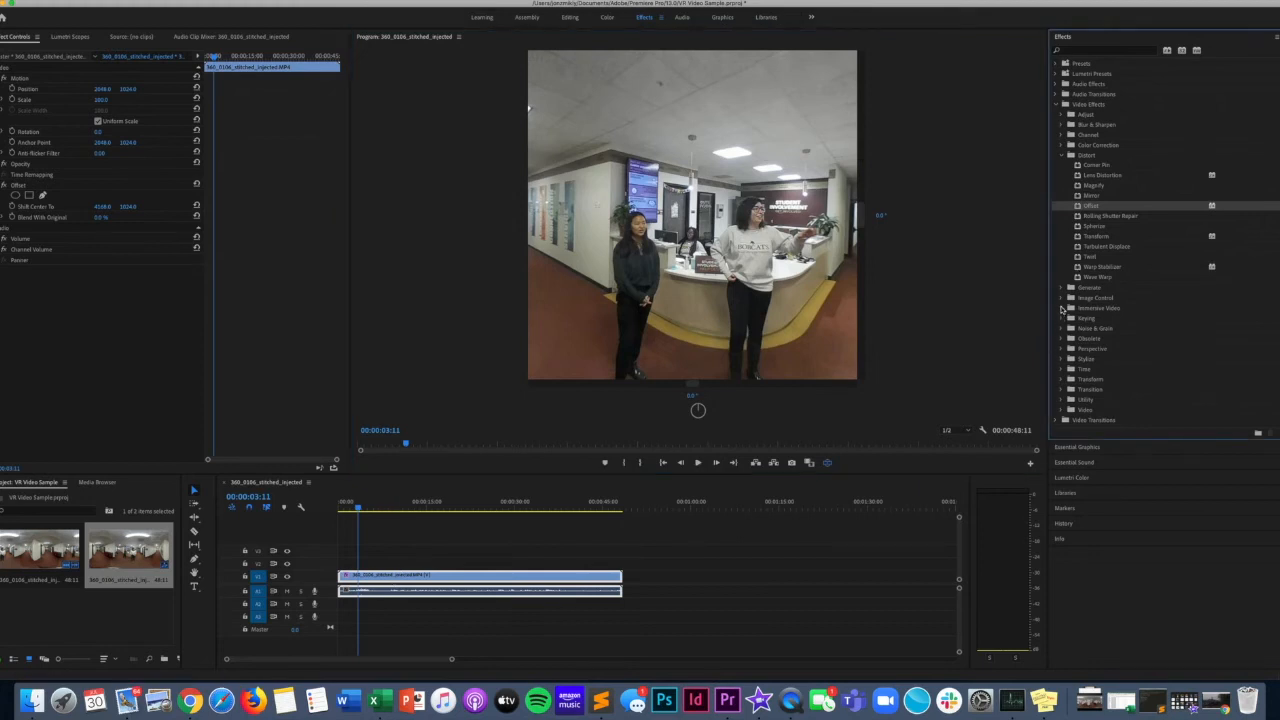
{"action": "left_click", "coordinate": [1062, 309]}
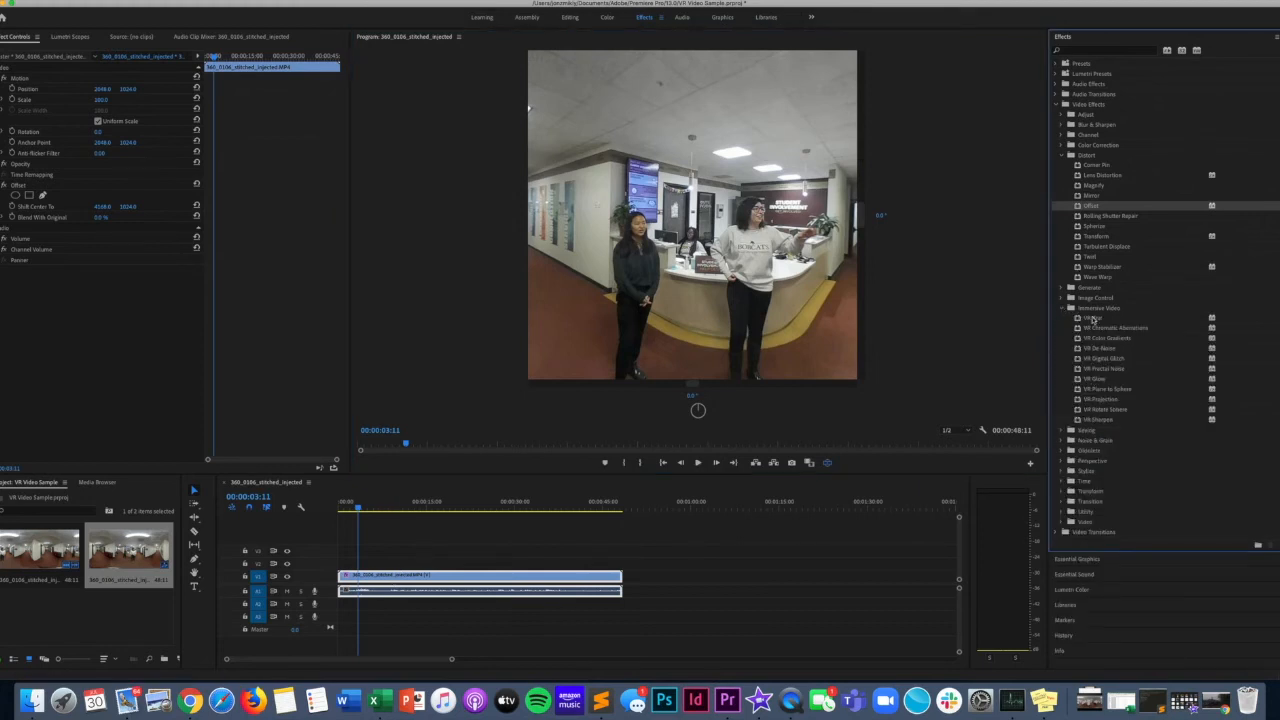
{"action": "left_click", "coordinate": [1093, 318]}
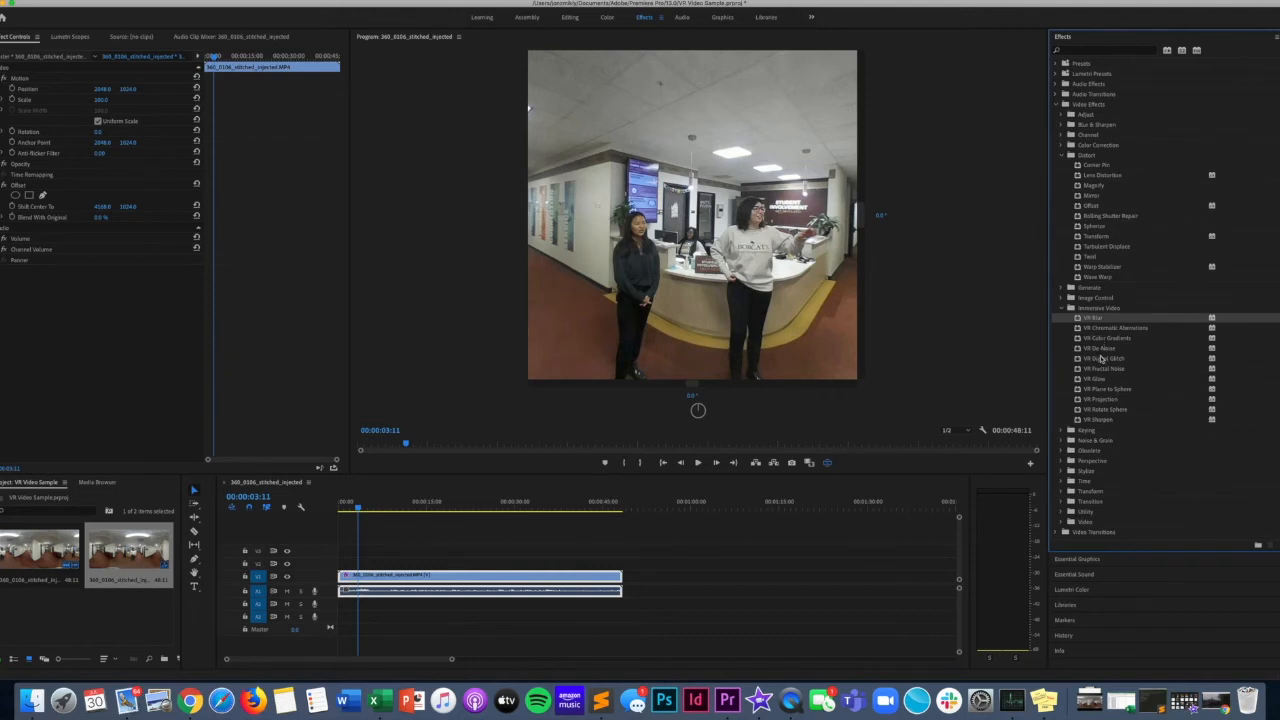
{"action": "left_click", "coordinate": [1093, 410]}
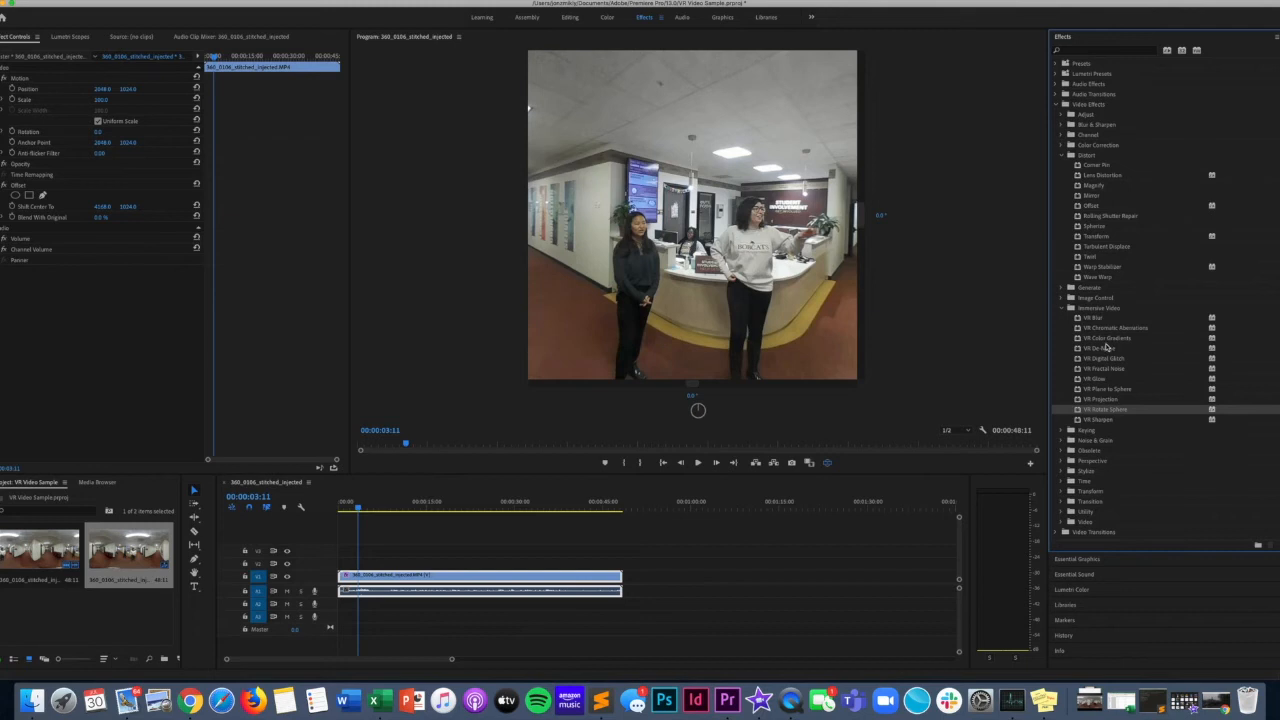
{"action": "left_click", "coordinate": [1107, 390]}
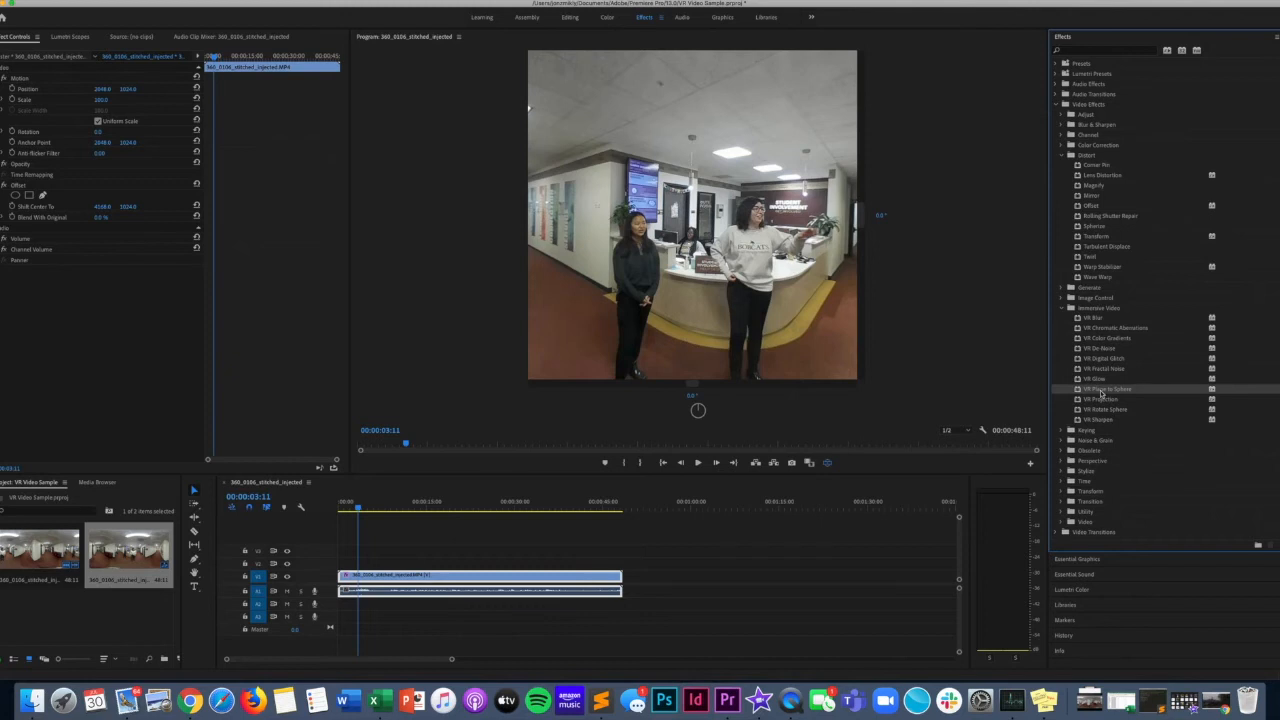
Look around the VR view towards the hallway beside the reception area and return to the reception desk.
{"action": "left_click_drag", "start_coordinate": [805, 290], "coordinate": [599, 290]}
{"action": "left_click_drag", "start_coordinate": [743, 205], "coordinate": [743, 237]}
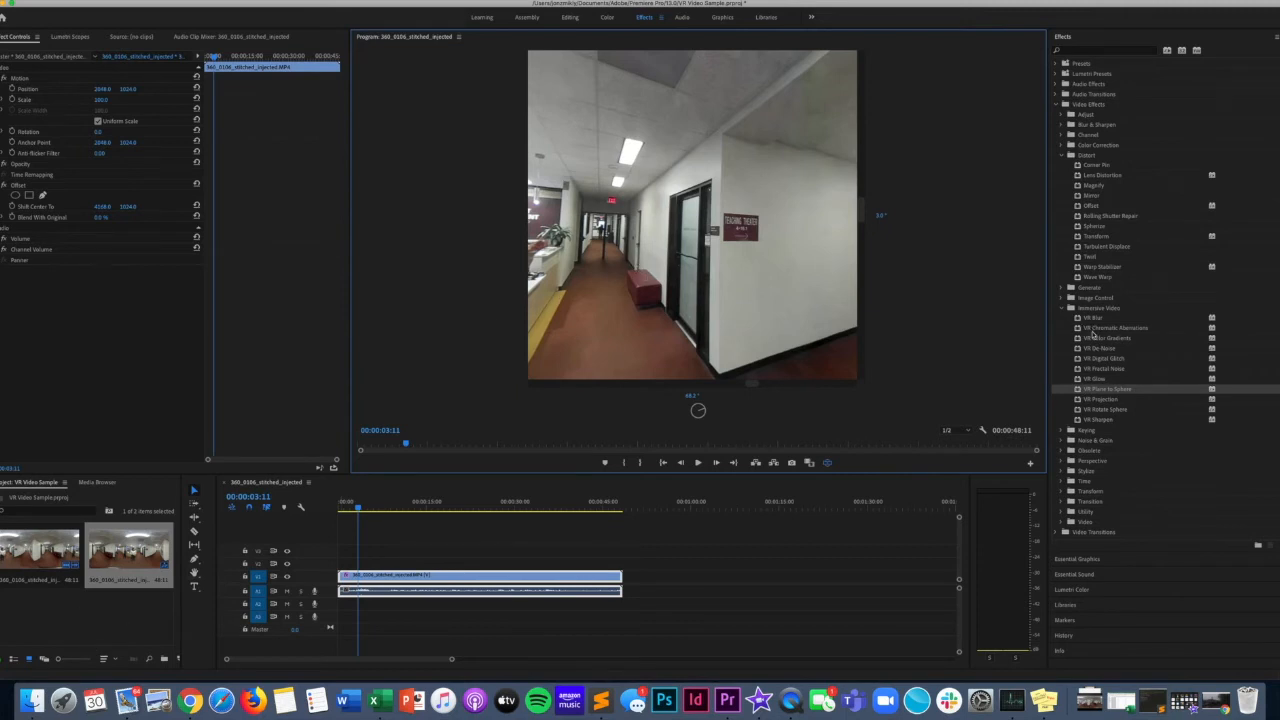
{"action": "left_click_drag", "start_coordinate": [621, 273], "coordinate": [840, 243]}
With the VR display turned off, split the clip at 00:00:07:11 and ripple delete the part before the cut.
{"action": "left_click_drag", "start_coordinate": [356, 508], "coordinate": [382, 510]}
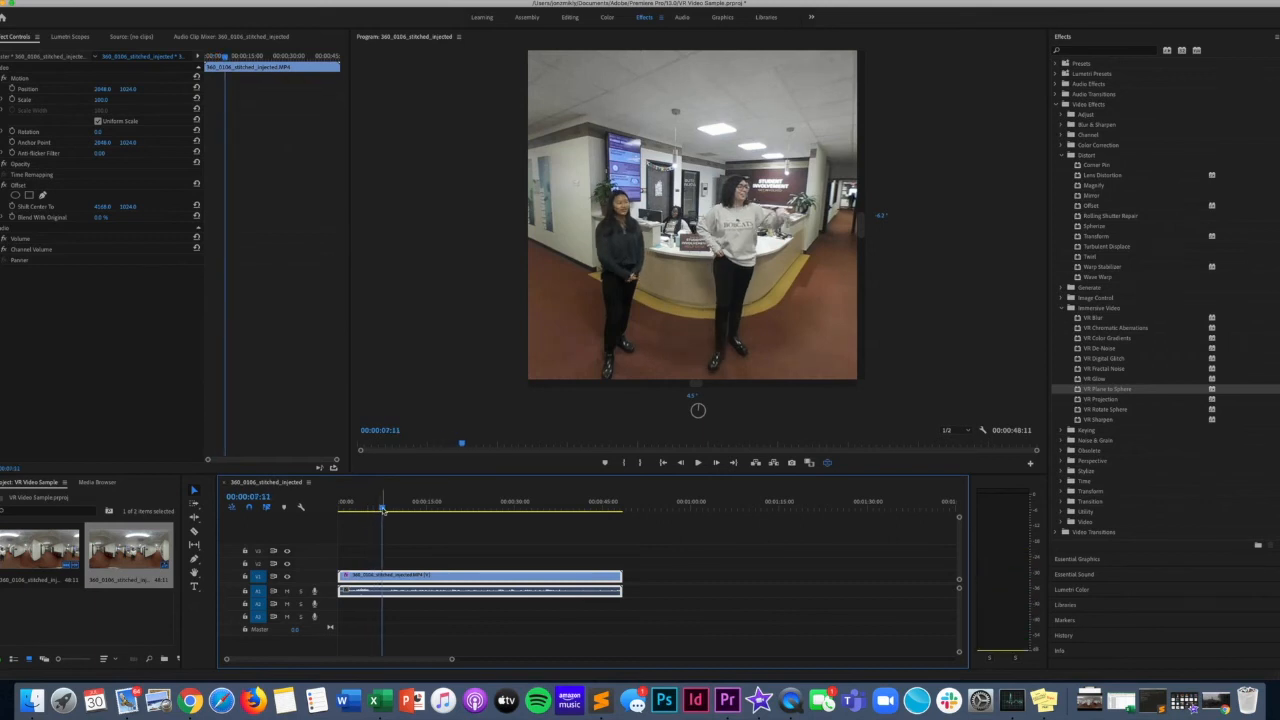
{"action": "left_click", "coordinate": [828, 463]}
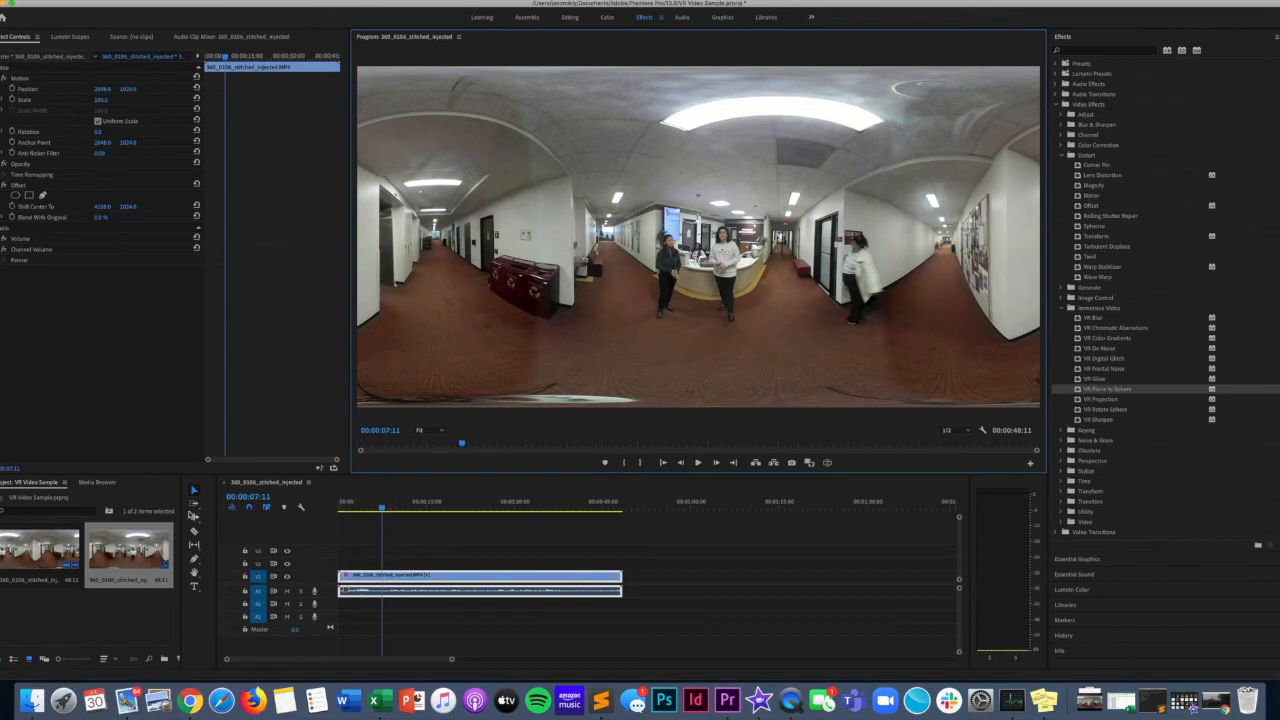
{"action": "left_click", "coordinate": [194, 532]}
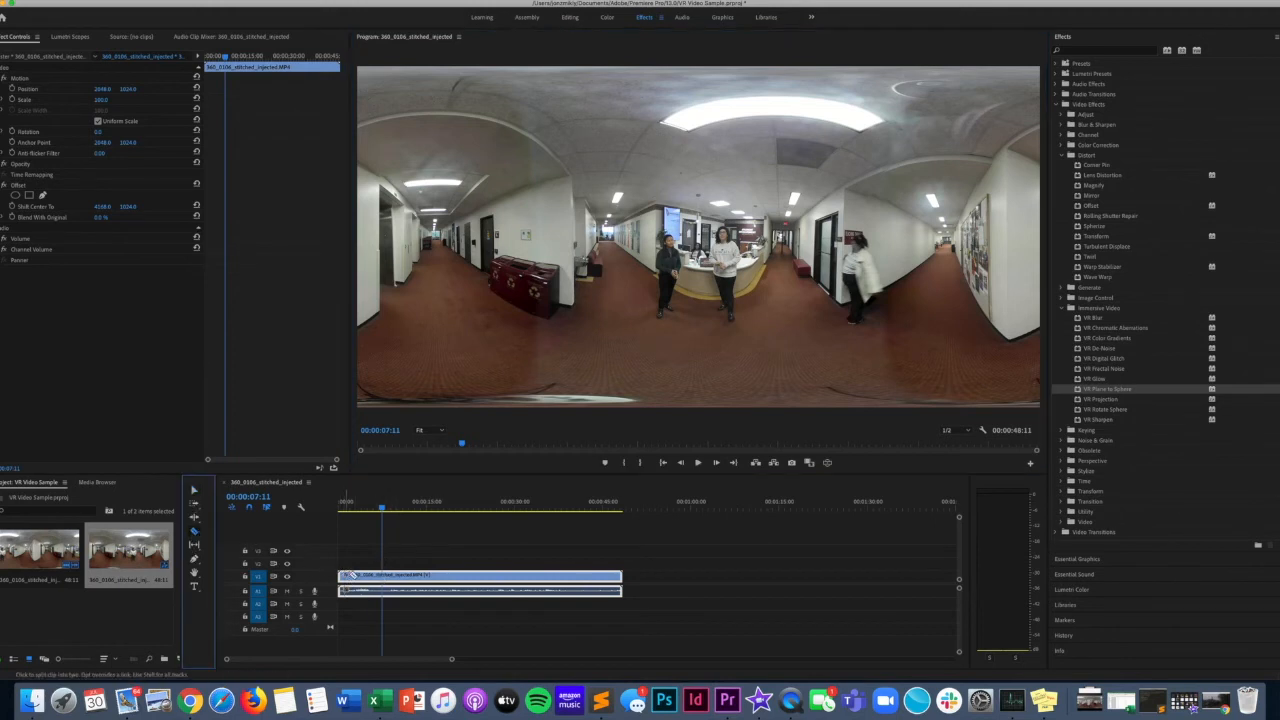
{"action": "left_click", "coordinate": [388, 578]}
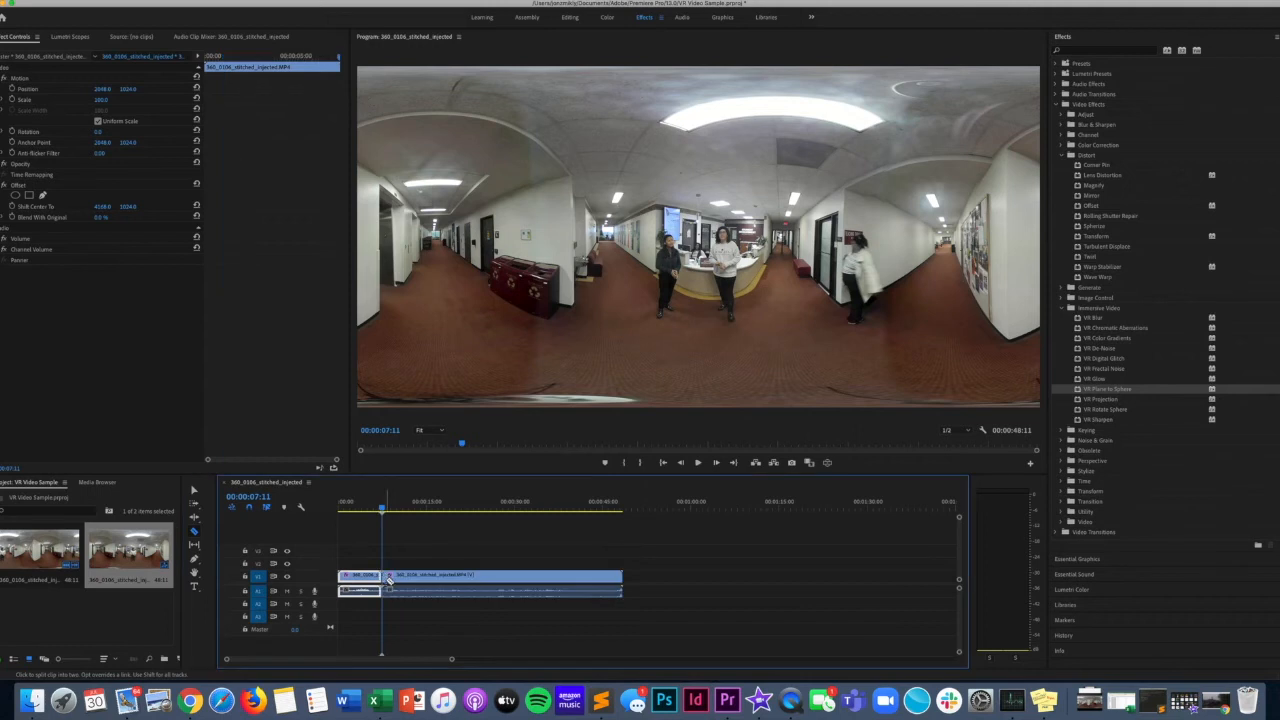
{"action": "key", "text": "v"}
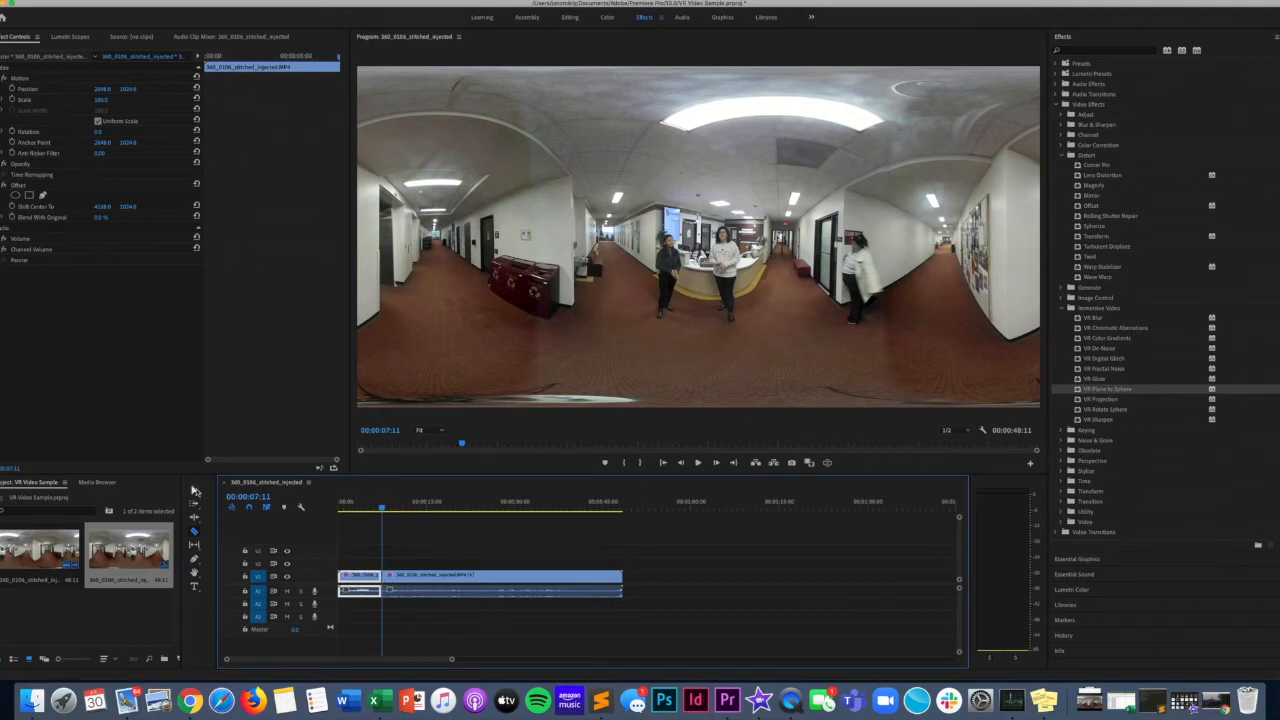
{"action": "left_click", "coordinate": [360, 578]}
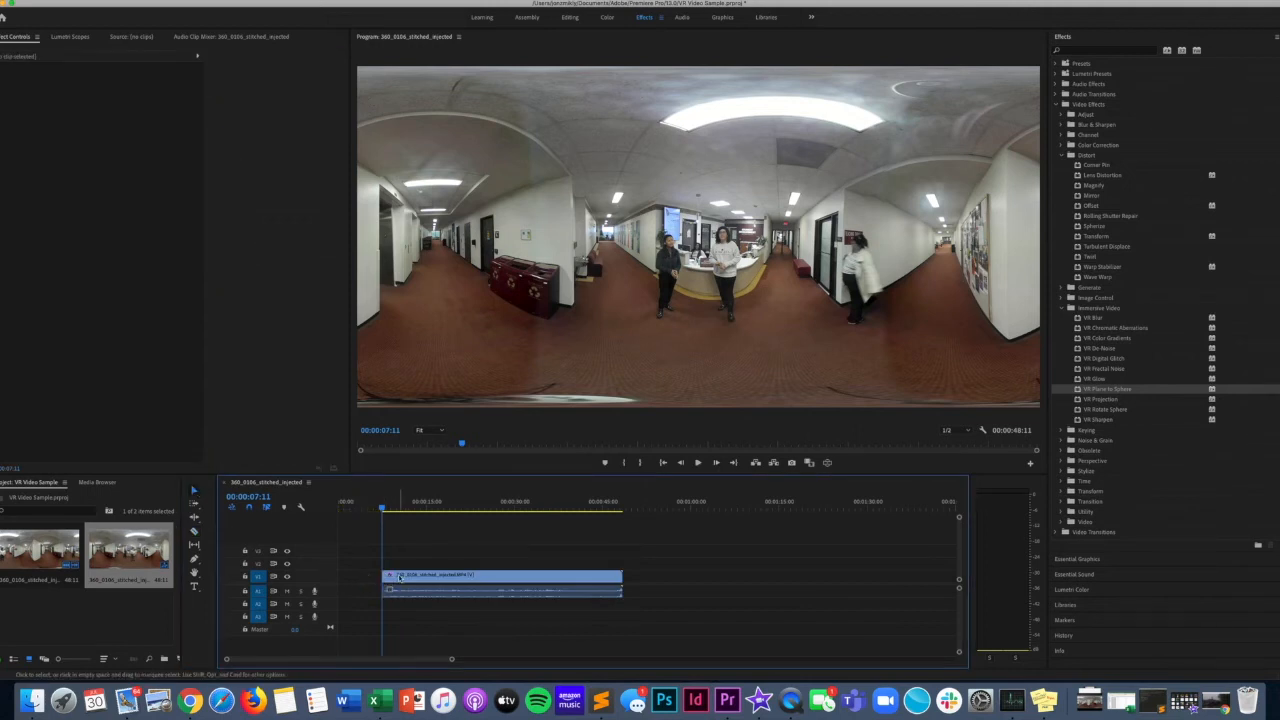
{"action": "key", "text": "shift+Delete"}
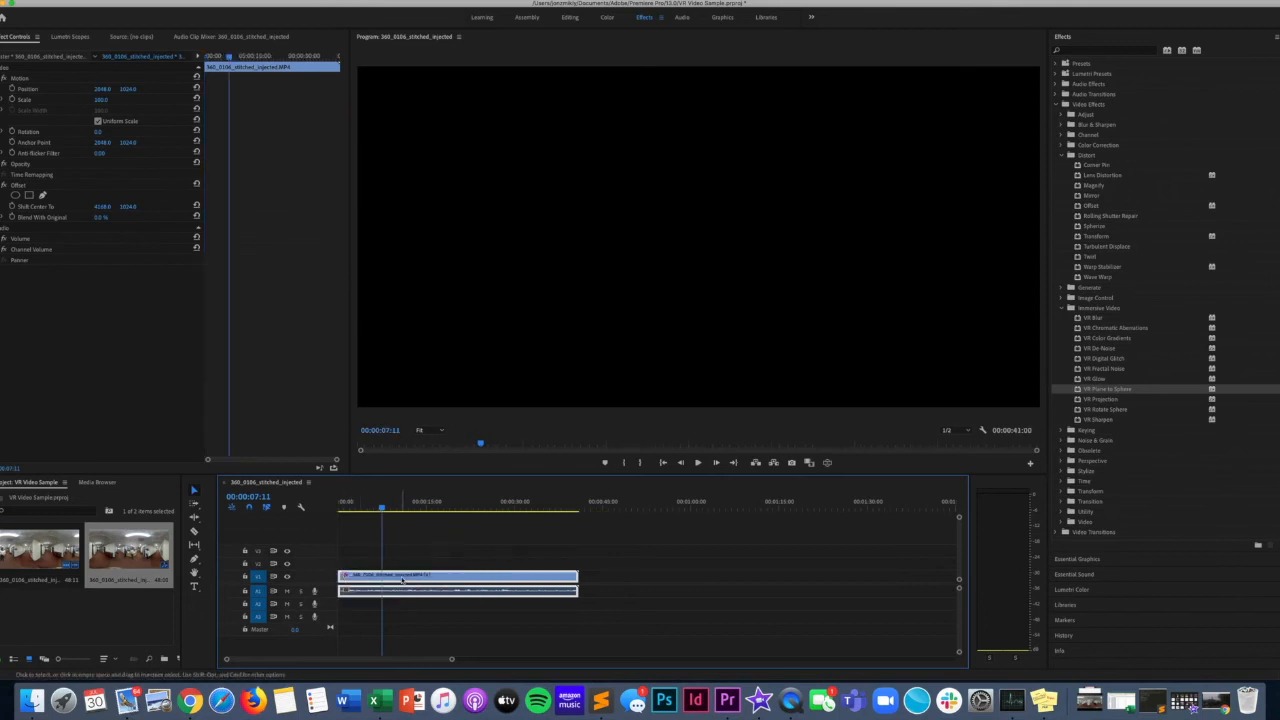
Trim the end of the clip back to about 00:00:31:21 and return the playhead to the sequence start.
{"action": "left_click_drag", "start_coordinate": [395, 508], "coordinate": [527, 510]}
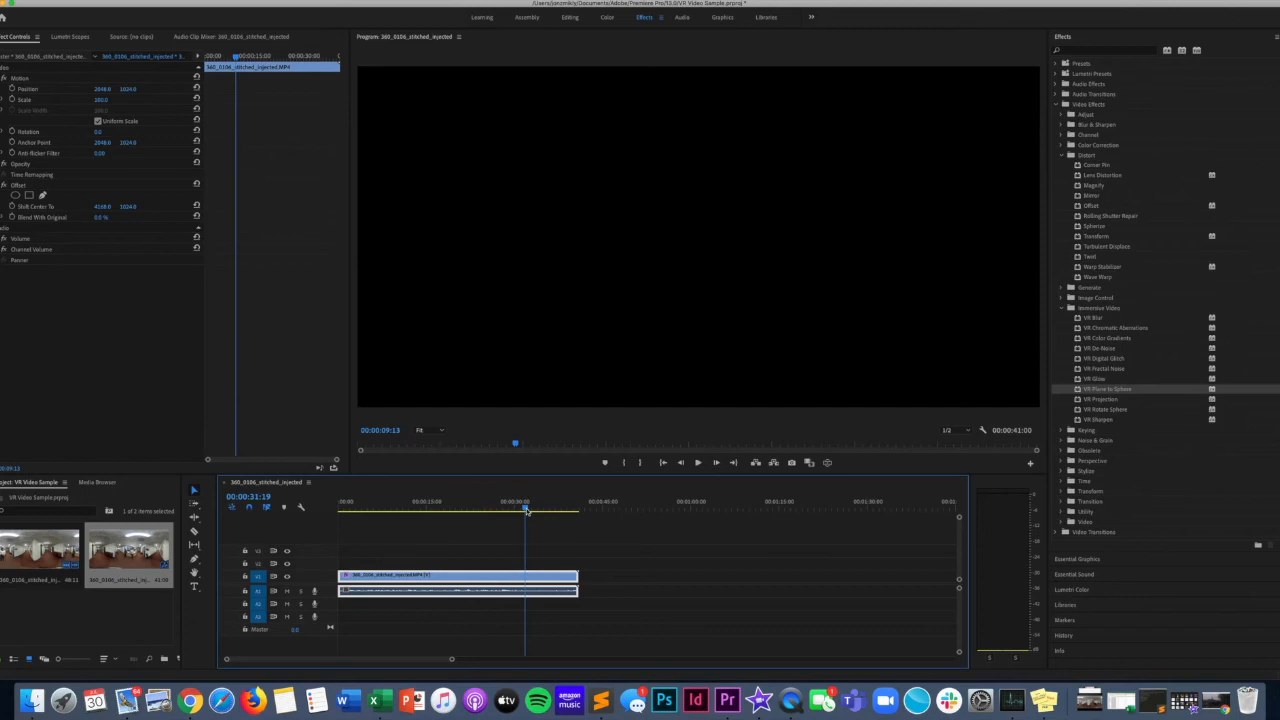
{"action": "left_click_drag", "start_coordinate": [570, 578], "coordinate": [524, 578]}
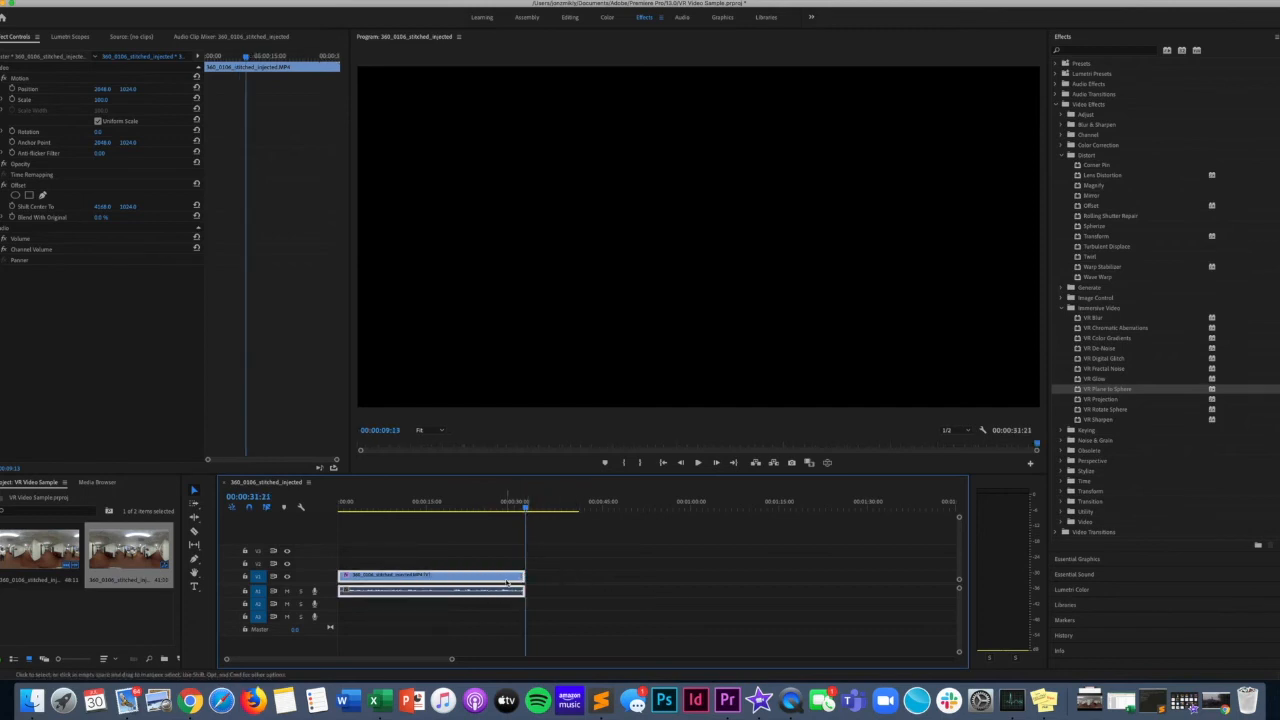
{"action": "left_click_drag", "start_coordinate": [524, 505], "coordinate": [313, 514]}
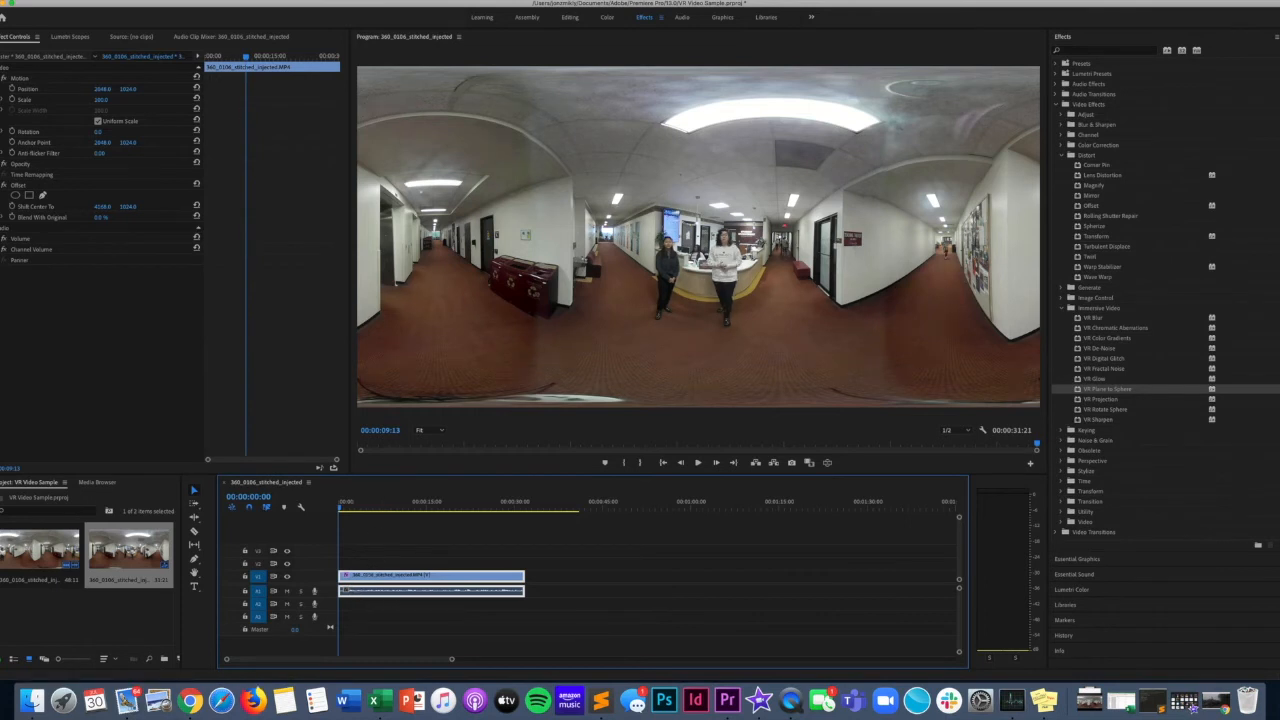
Render the sequence's effects and play back the start of the trimmed clip.
{"action": "left_click", "coordinate": [152, 30]}
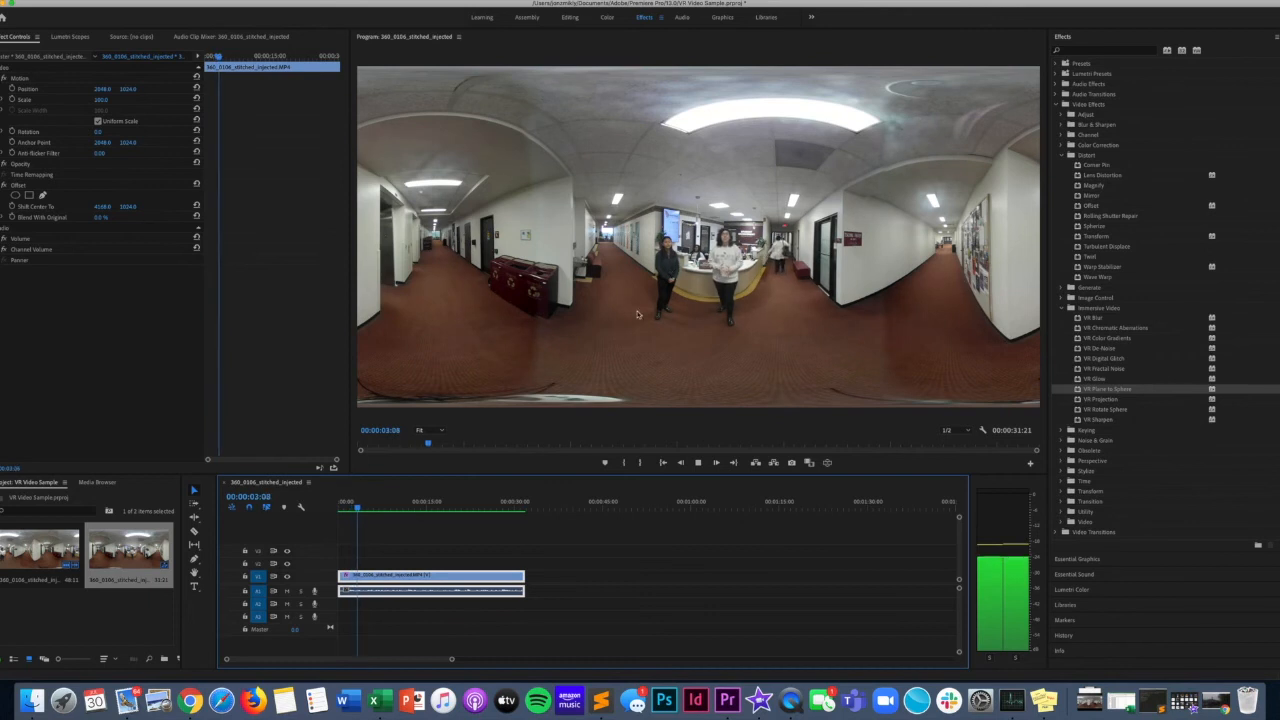
{"action": "left_click", "coordinate": [372, 510]}
{"action": "key", "text": "space"}
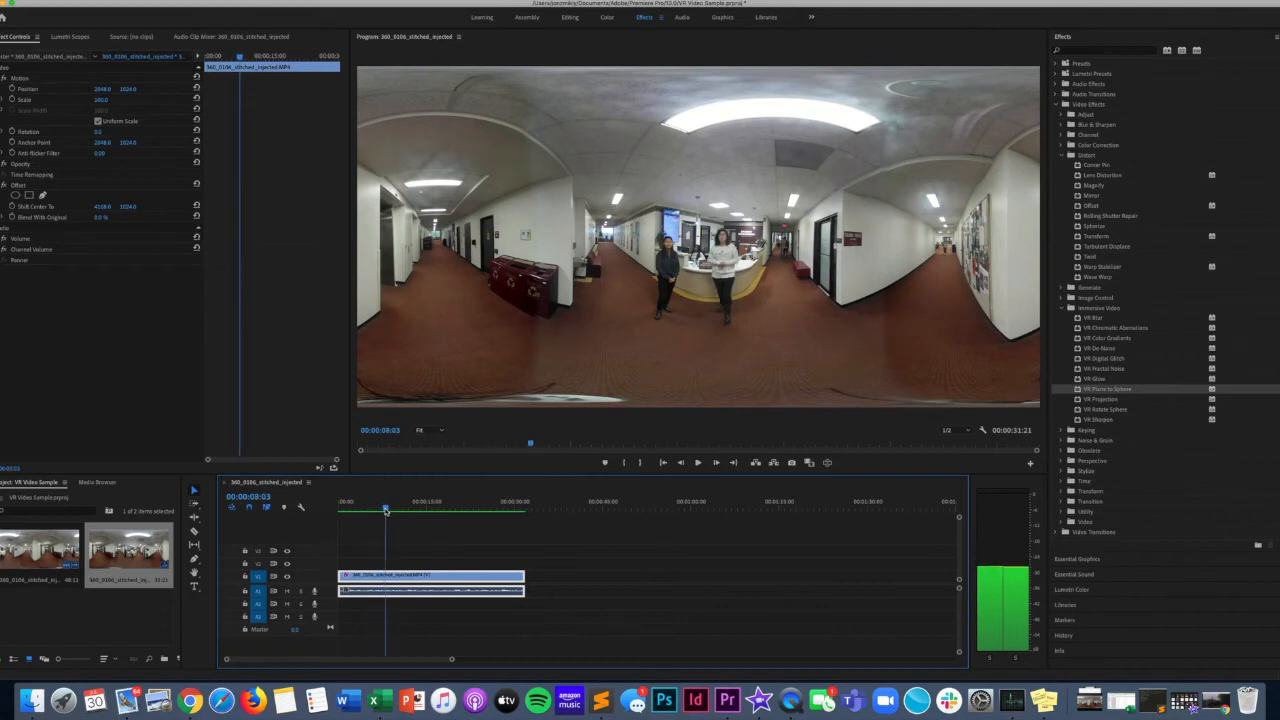
Paste a copy of the clip at 00:00:29:11, overwriting the end of the first clip on the same track.
{"action": "left_click_drag", "start_coordinate": [385, 510], "coordinate": [512, 511]}
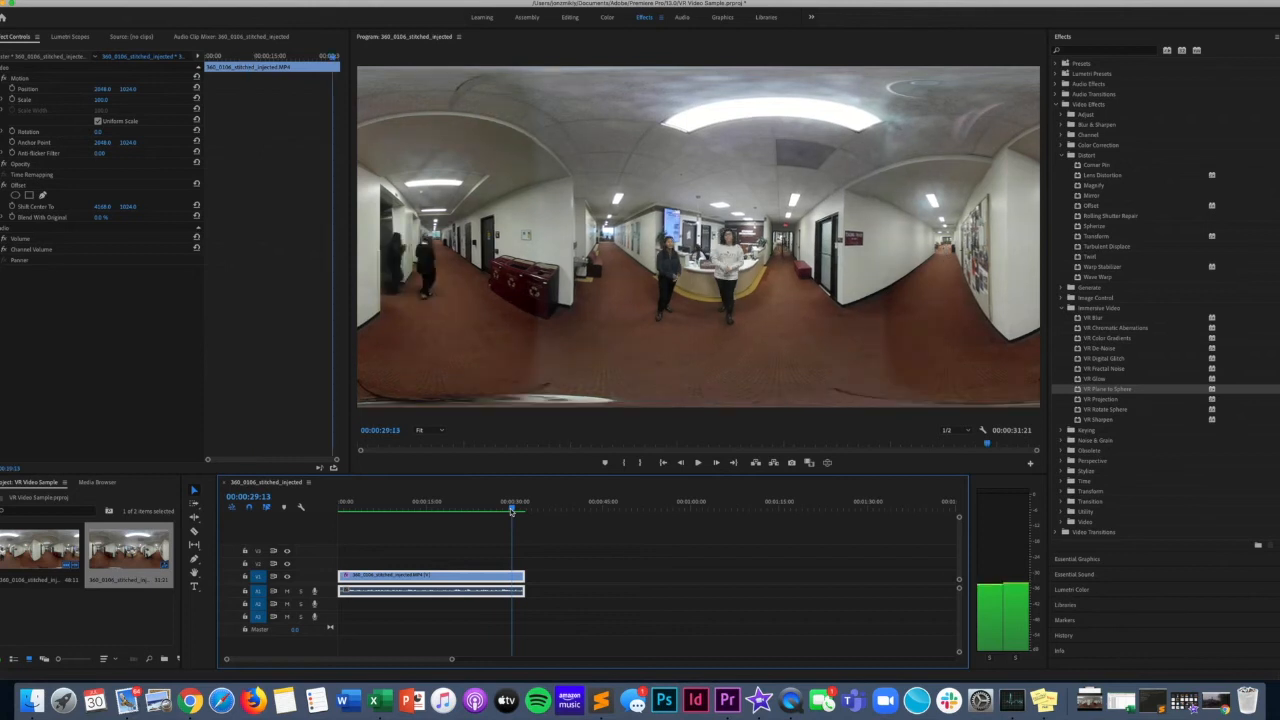
{"action": "left_click_drag", "start_coordinate": [512, 510], "coordinate": [513, 512]}
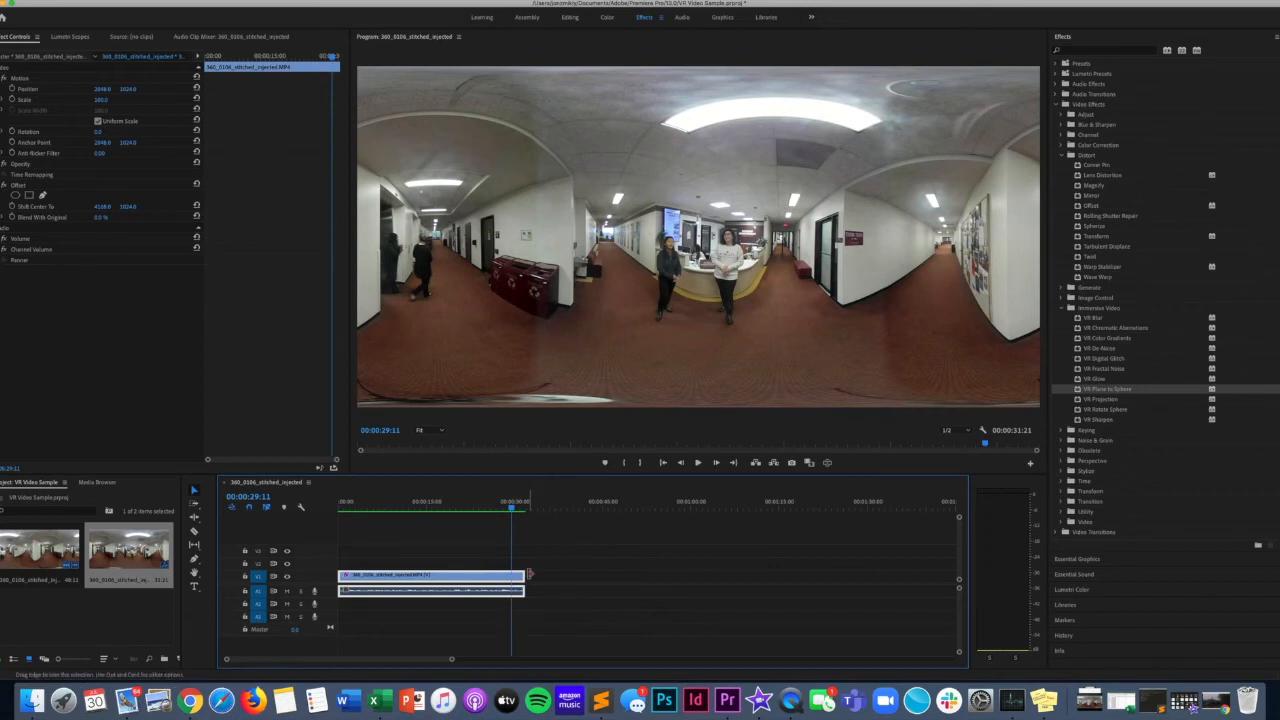
{"action": "key", "text": "super+v"}
{"action": "mouse_move", "coordinate": [538, 579]}
{"action": "left_mouse_down"}
{"action": "mouse_move", "coordinate": [550, 580]}
{"action": "mouse_move", "coordinate": [535, 580]}
{"action": "left_mouse_up"}
{"action": "left_click", "coordinate": [492, 579]}
{"action": "left_click", "coordinate": [528, 576]}
{"action": "left_click", "coordinate": [488, 577]}
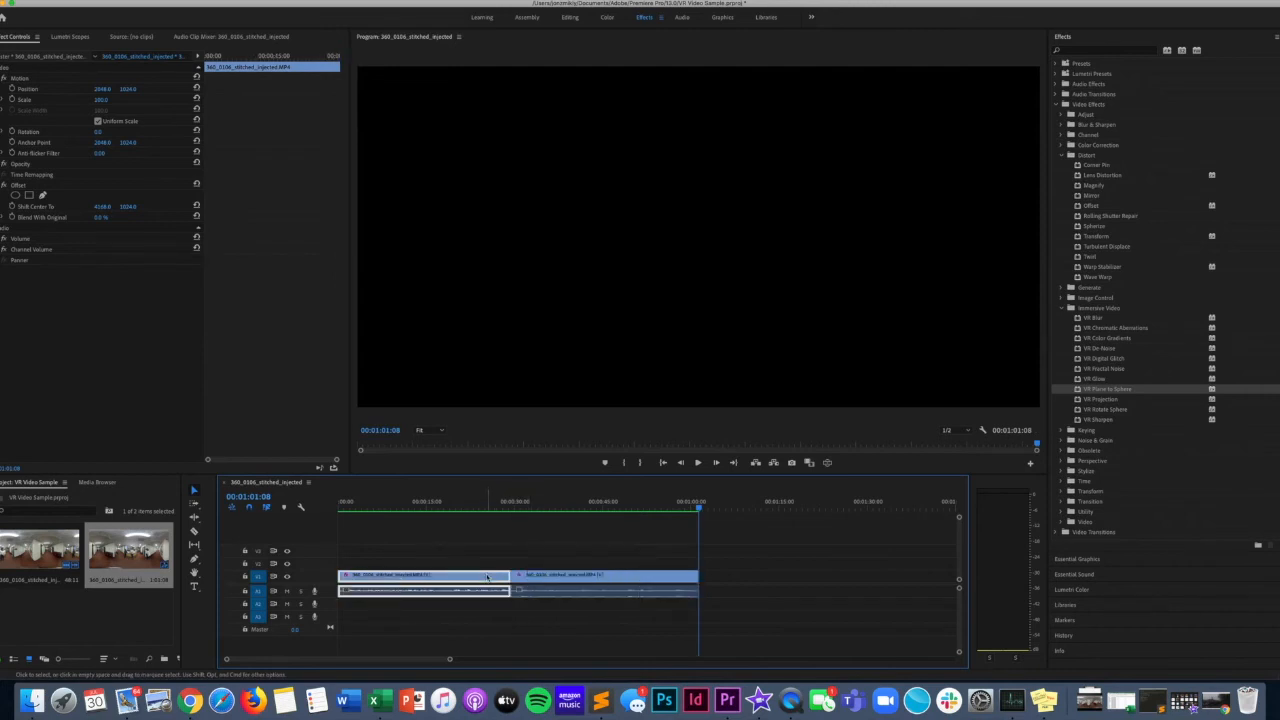
Add a Cross Dissolve video transition at the cut between the two clips.
{"action": "left_click_drag", "start_coordinate": [448, 660], "coordinate": [417, 664]}
{"action": "scroll", "coordinate": [397, 664], "scroll_direction": "left", "scroll_amount": 5}
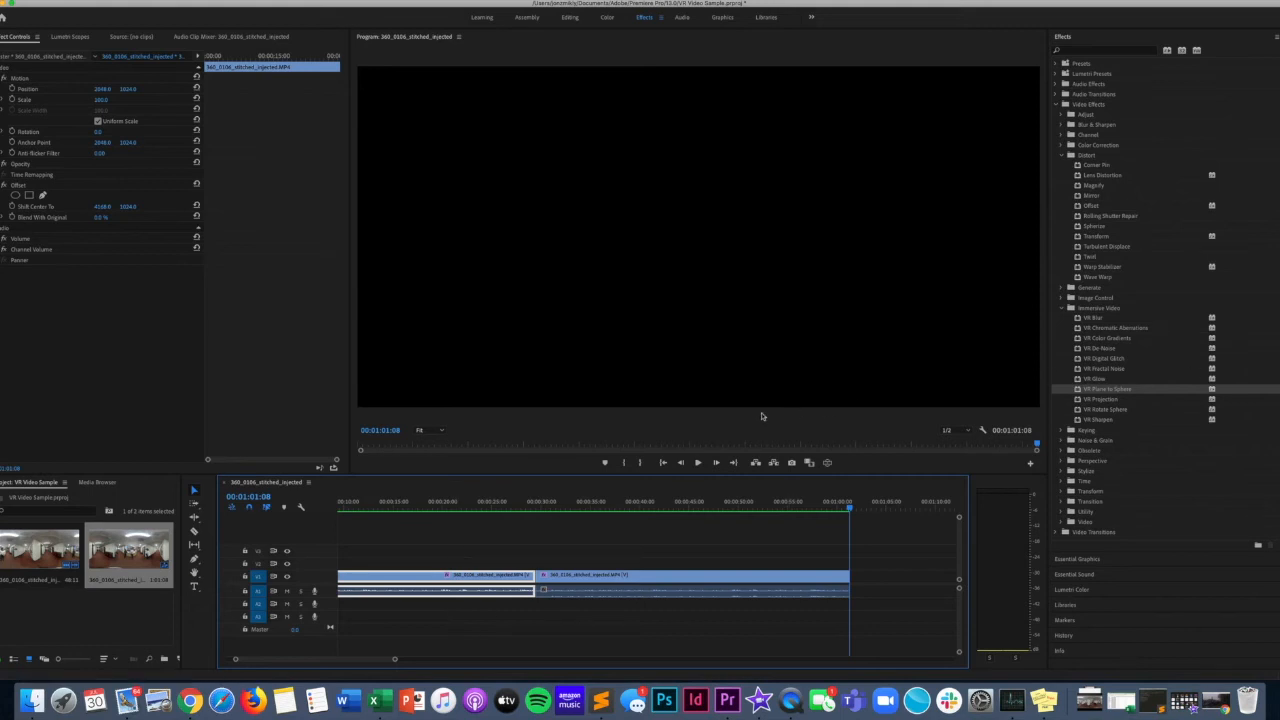
{"action": "left_click", "coordinate": [527, 507]}
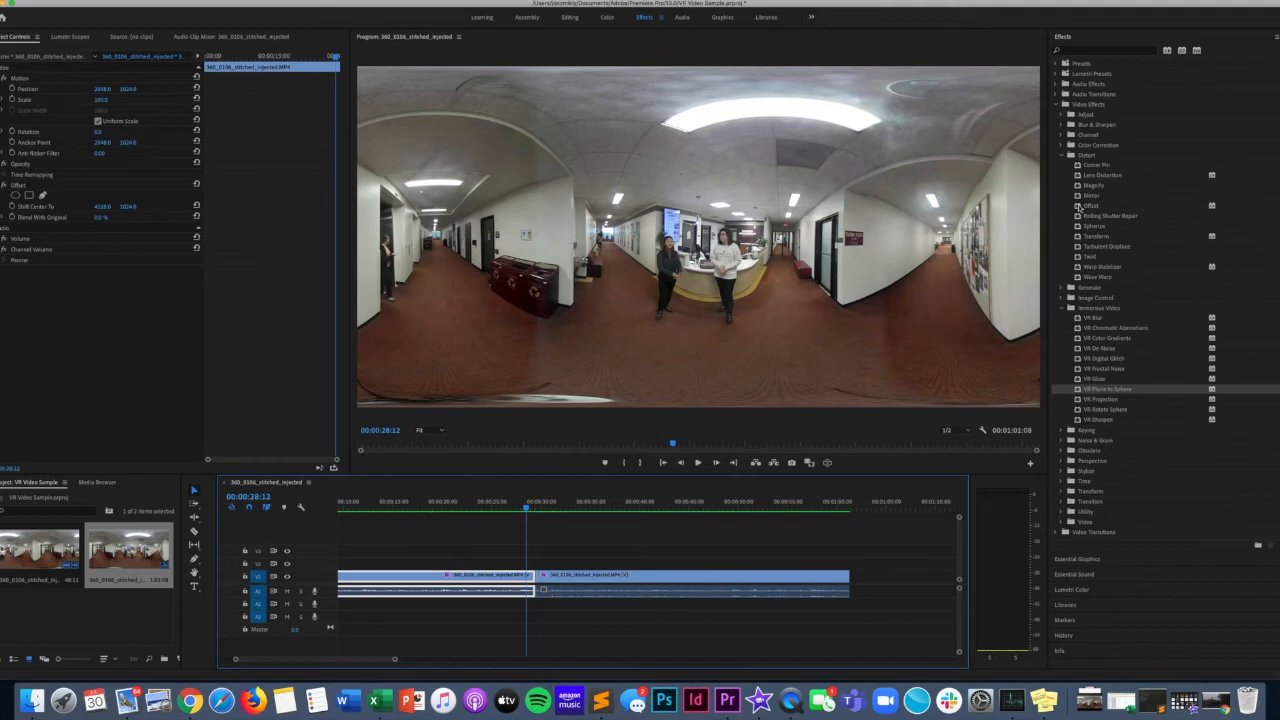
{"action": "left_click", "coordinate": [1064, 155]}
{"action": "left_click", "coordinate": [1056, 103]}
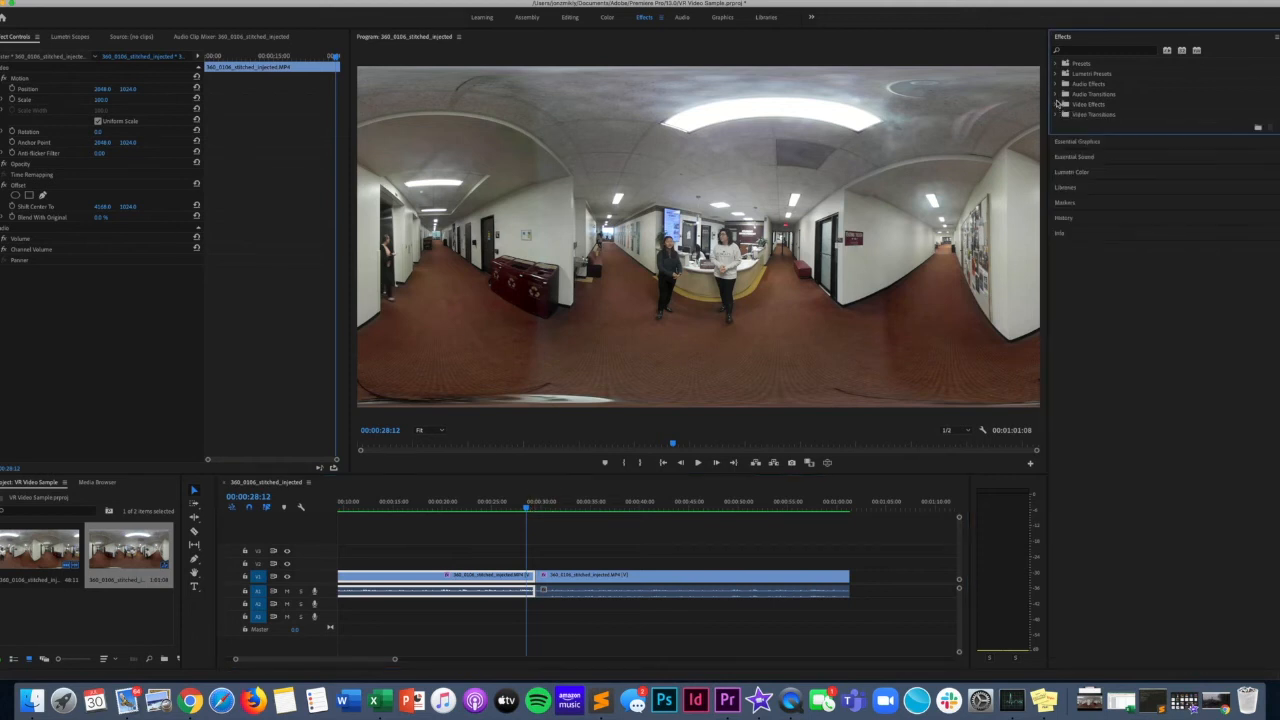
{"action": "left_click", "coordinate": [1058, 115]}
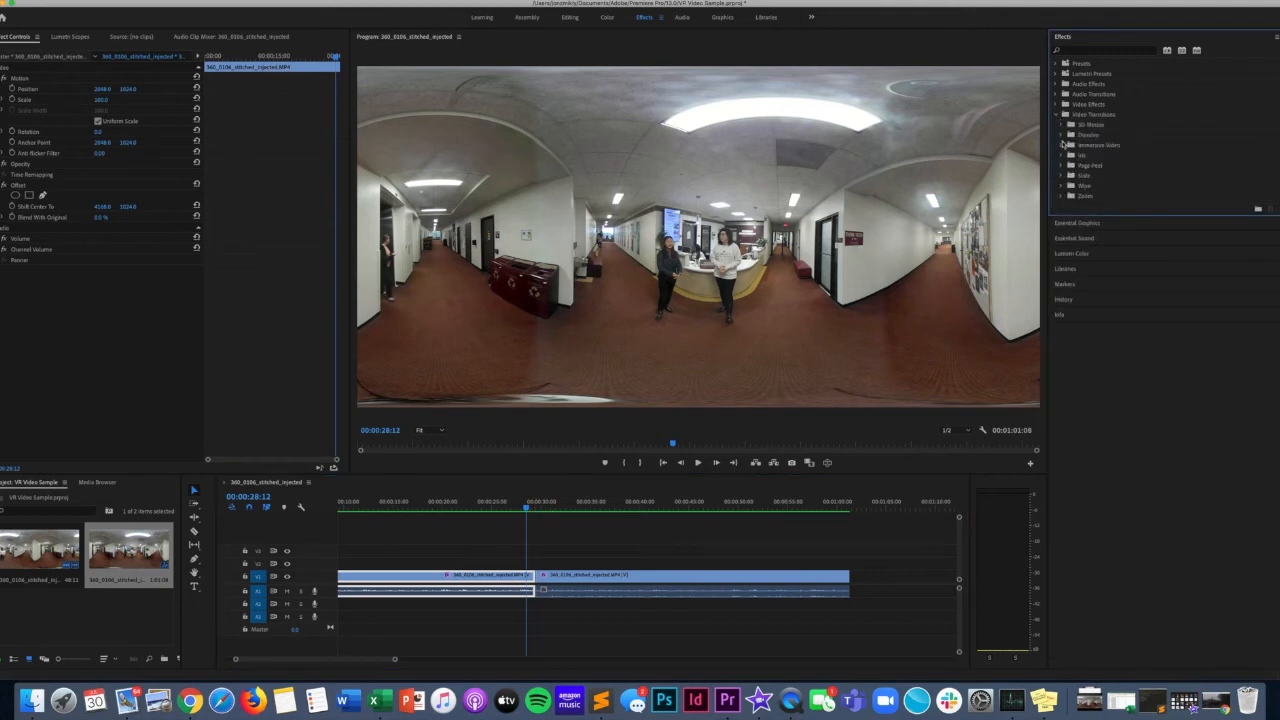
{"action": "left_click", "coordinate": [1062, 135]}
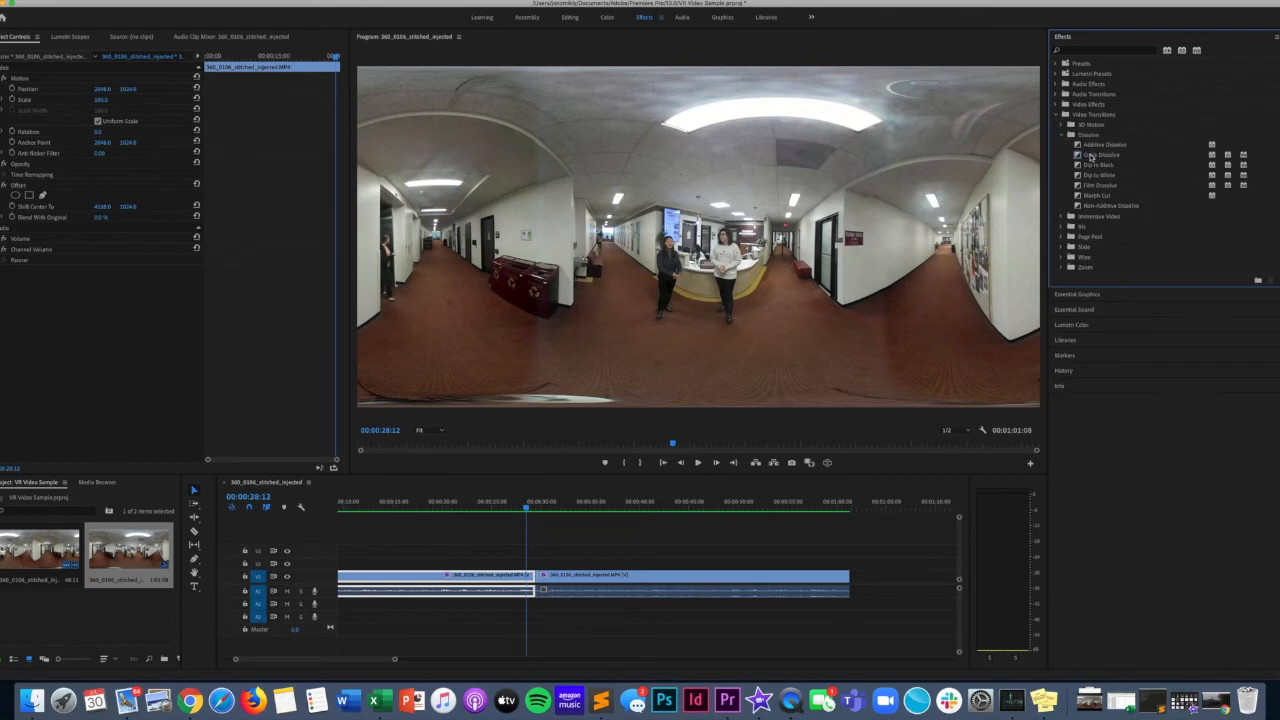
{"action": "left_click_drag", "start_coordinate": [1090, 156], "coordinate": [536, 579]}
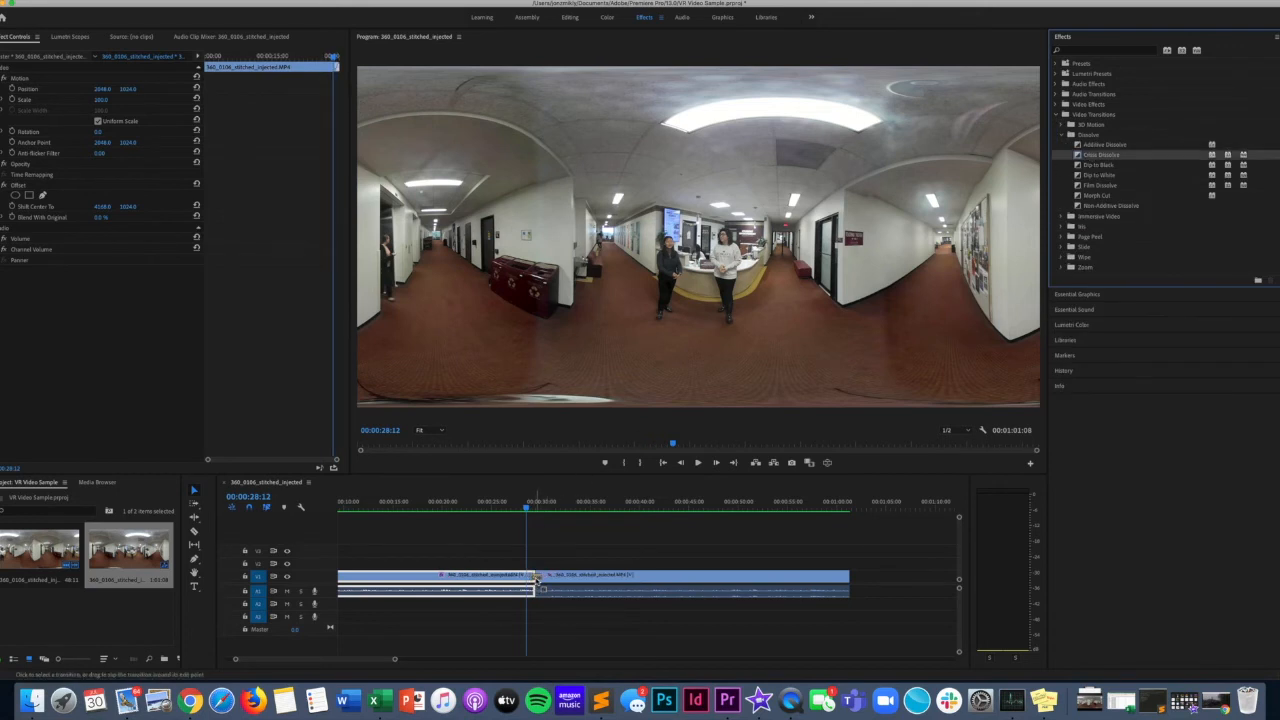
Lengthen the Cross Dissolve between the two clips to about 5 seconds.
{"action": "left_click", "coordinate": [535, 577]}
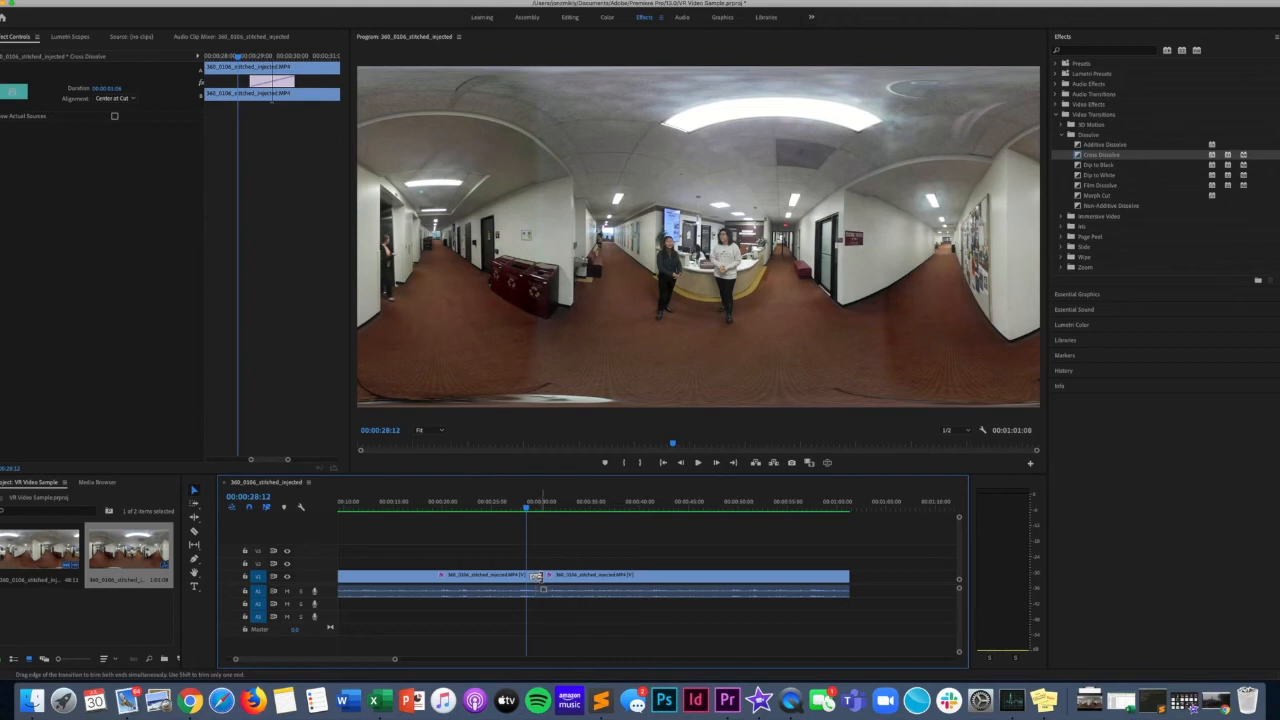
{"action": "left_click_drag", "start_coordinate": [536, 577], "coordinate": [560, 577]}
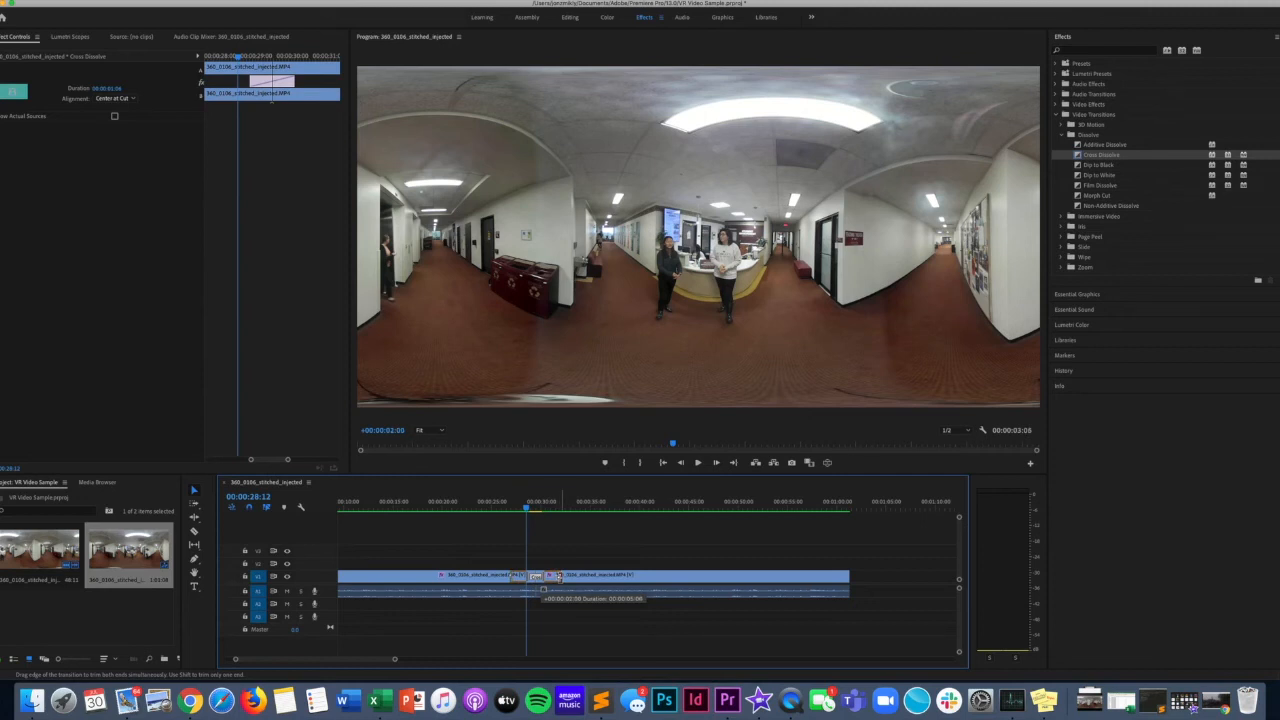
{"action": "left_click_drag", "start_coordinate": [558, 577], "coordinate": [558, 577]}
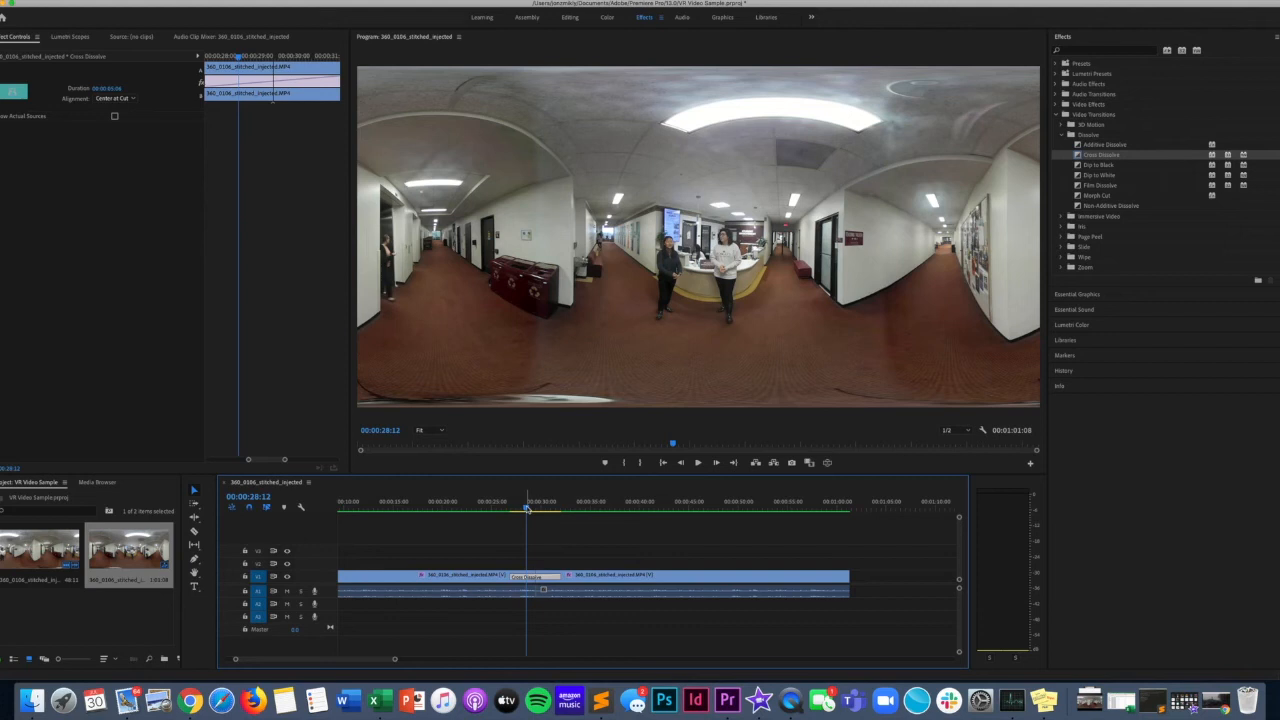
{"action": "left_click_drag", "start_coordinate": [397, 663], "coordinate": [386, 659]}
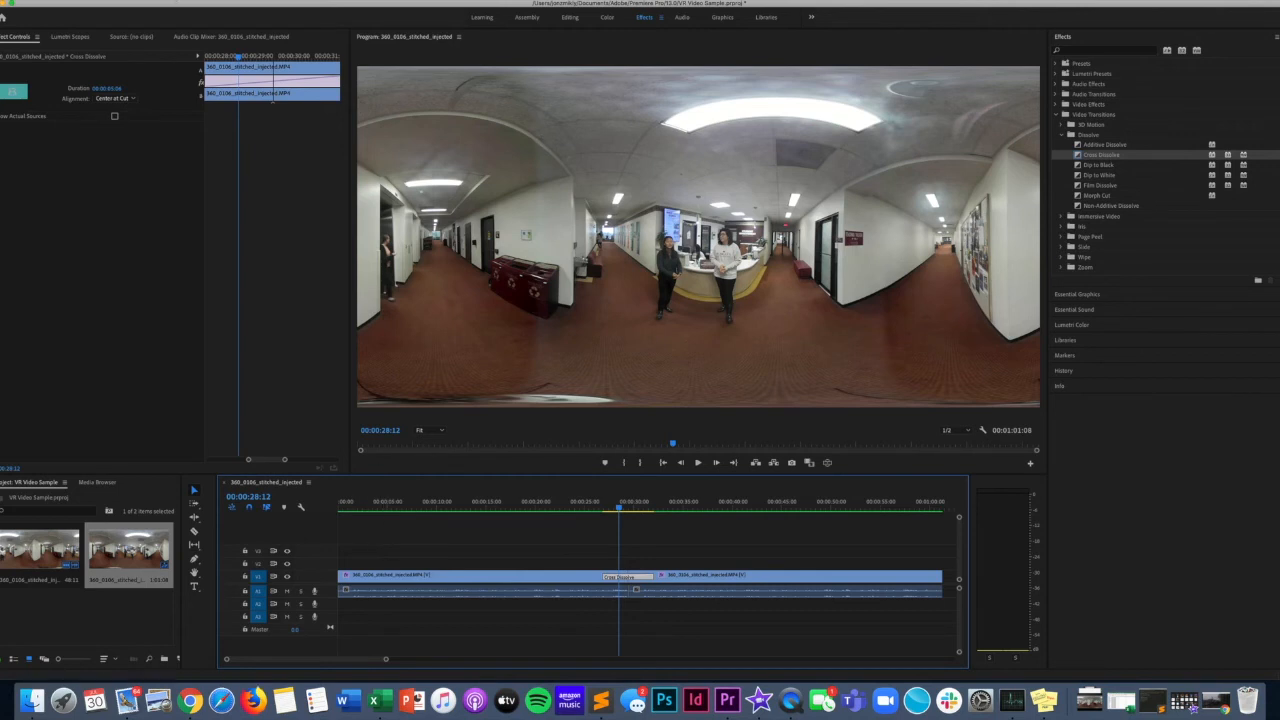
Create a new legacy title named Title at 4096 by 2048, 24 fps.
{"action": "left_click", "coordinate": [85, 0]}
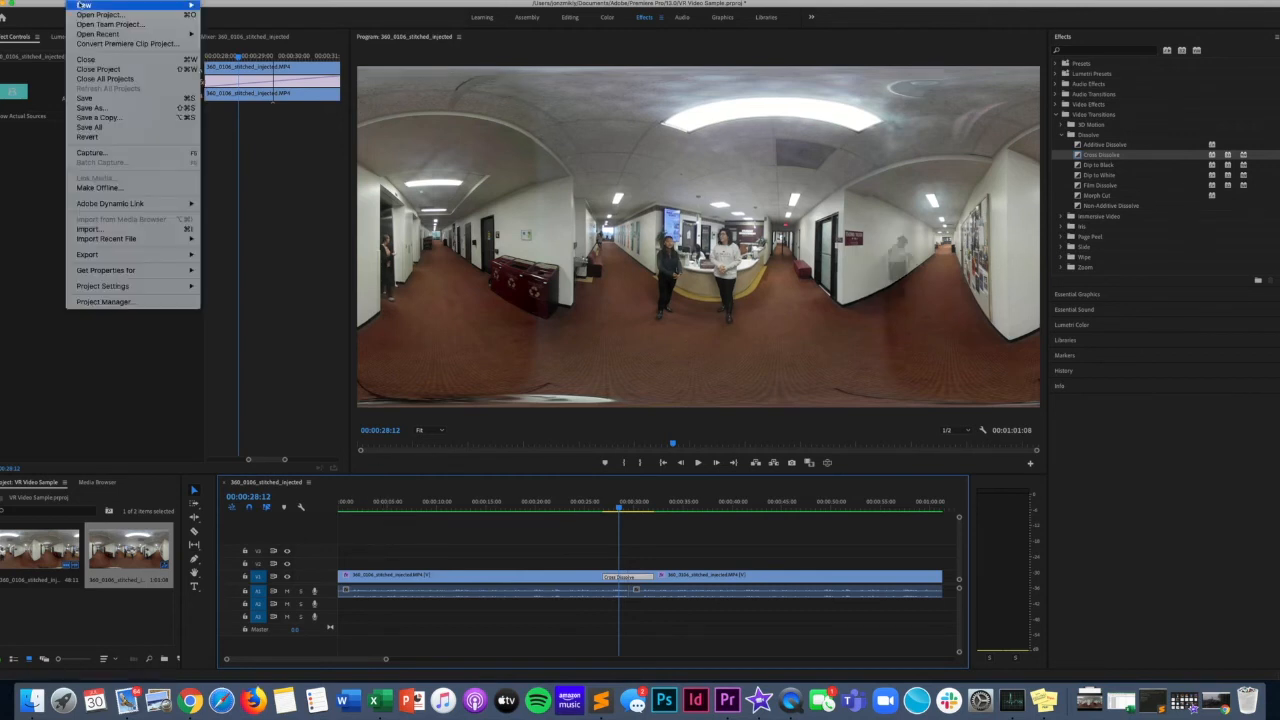
{"action": "mouse_move", "coordinate": [150, 5]}
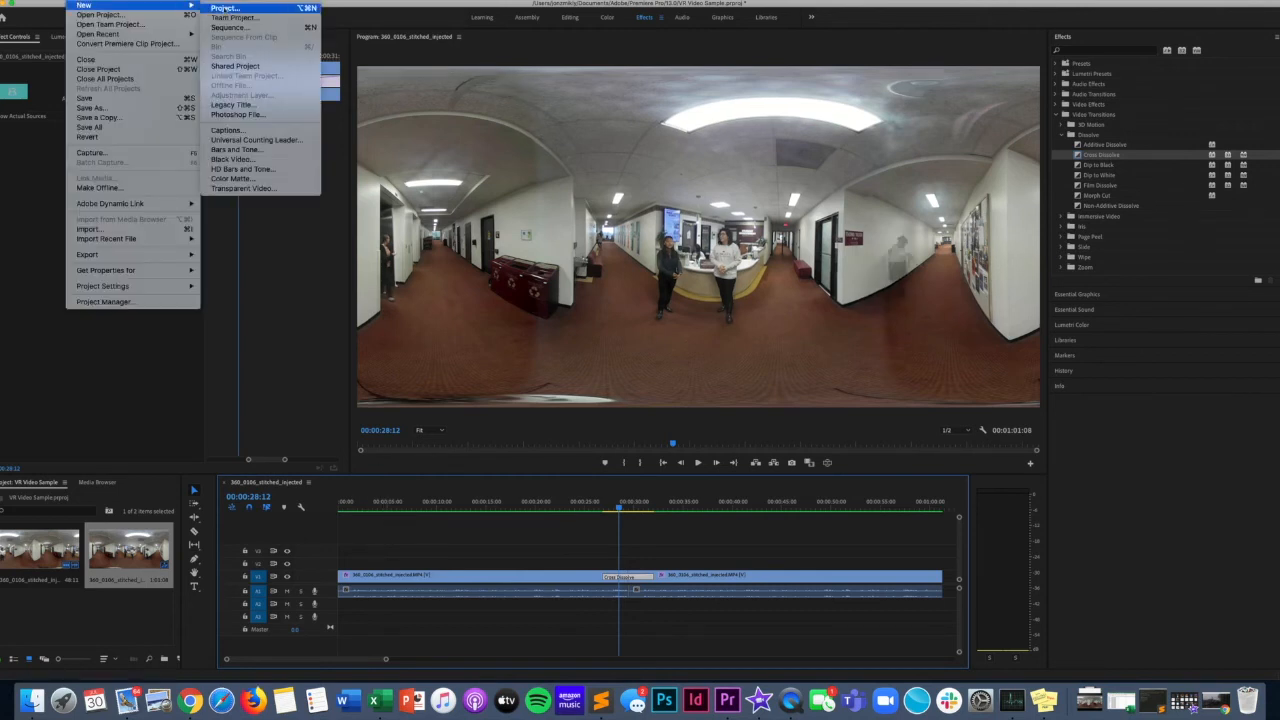
{"action": "left_click", "coordinate": [238, 104]}
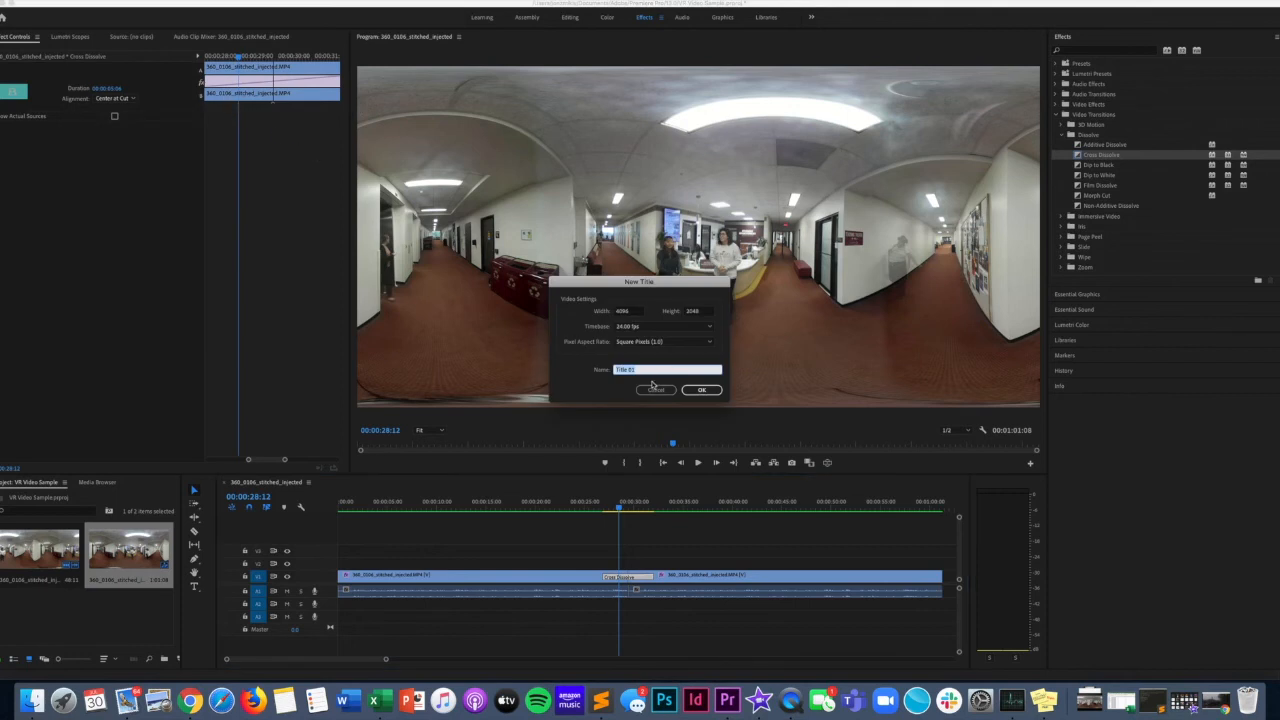
{"action": "type", "text": "Title"}
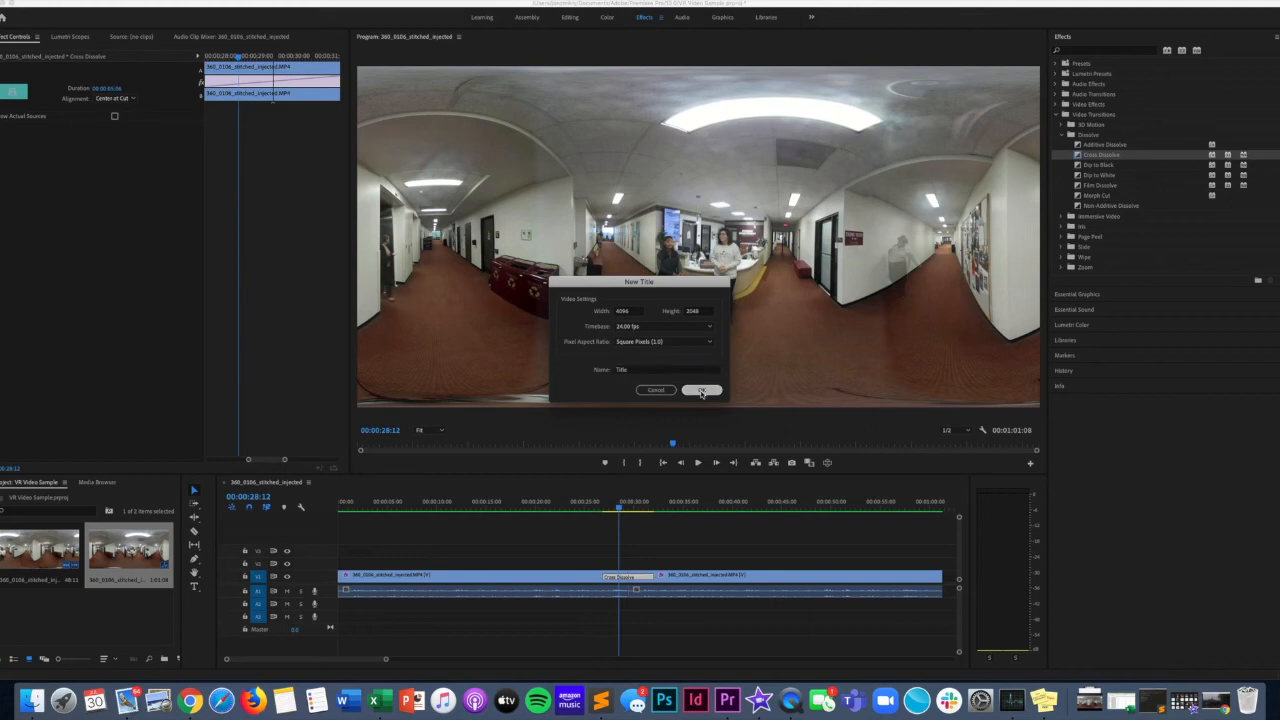
{"action": "left_click", "coordinate": [702, 390]}
Move and enlarge the title editor window so its canvas and styles can be used.
{"action": "left_click_drag", "start_coordinate": [237, 40], "coordinate": [497, 53]}
{"action": "left_click_drag", "start_coordinate": [726, 369], "coordinate": [1000, 500]}
{"action": "left_click_drag", "start_coordinate": [586, 42], "coordinate": [303, 14]}
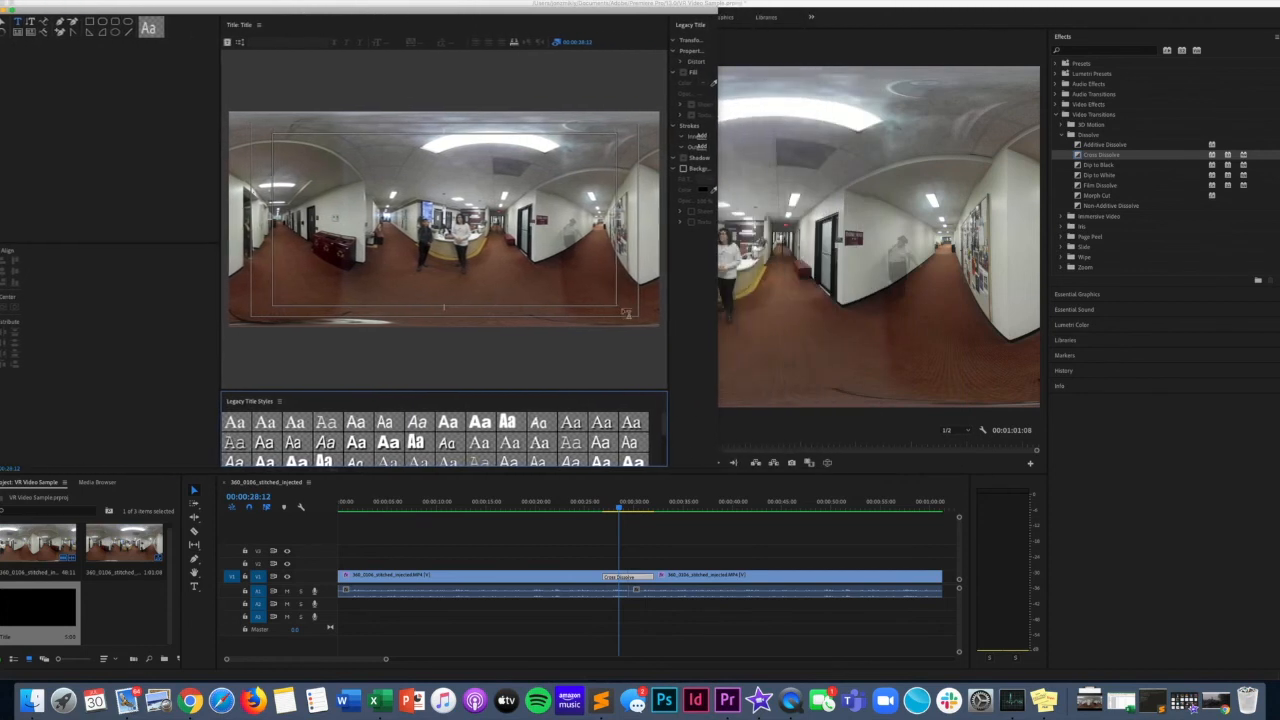
{"action": "left_click_drag", "start_coordinate": [378, 4], "coordinate": [390, 2]}
Draw a rectangle about 665 by 243 in front of the reception desk in the title and fill it with black.
{"action": "left_click", "coordinate": [102, 20]}
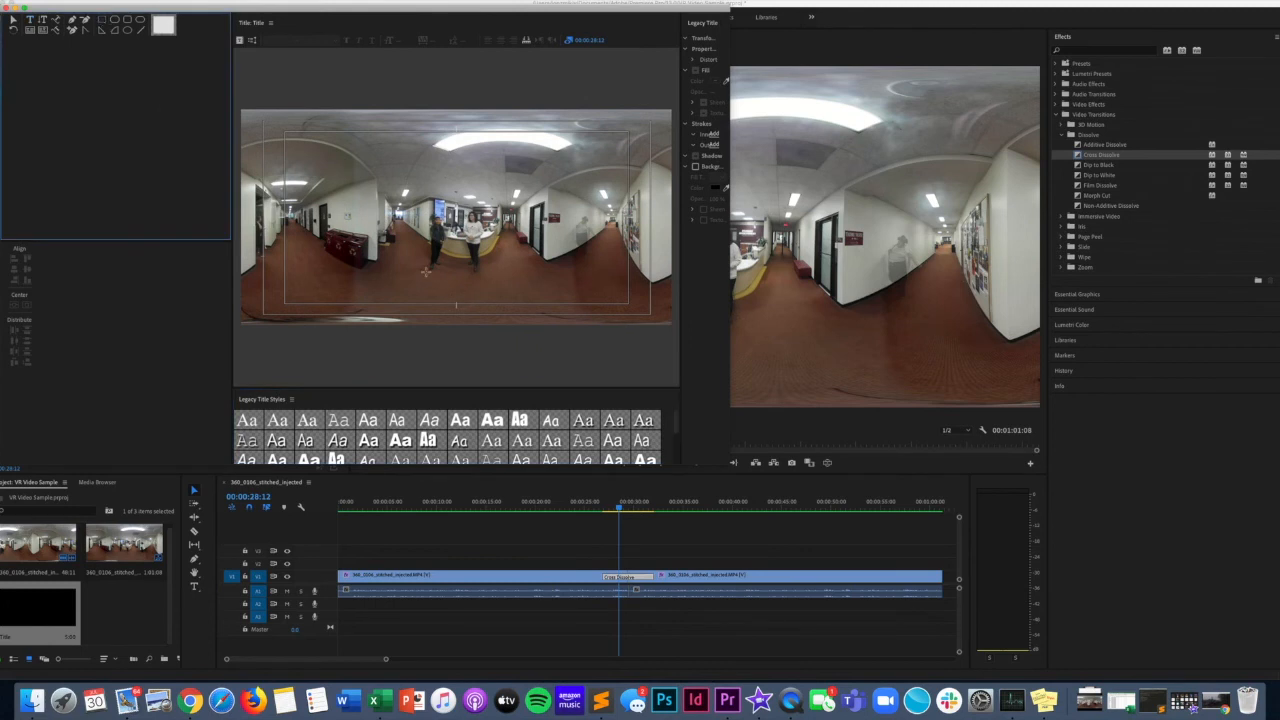
{"action": "left_click_drag", "start_coordinate": [421, 238], "coordinate": [491, 264]}
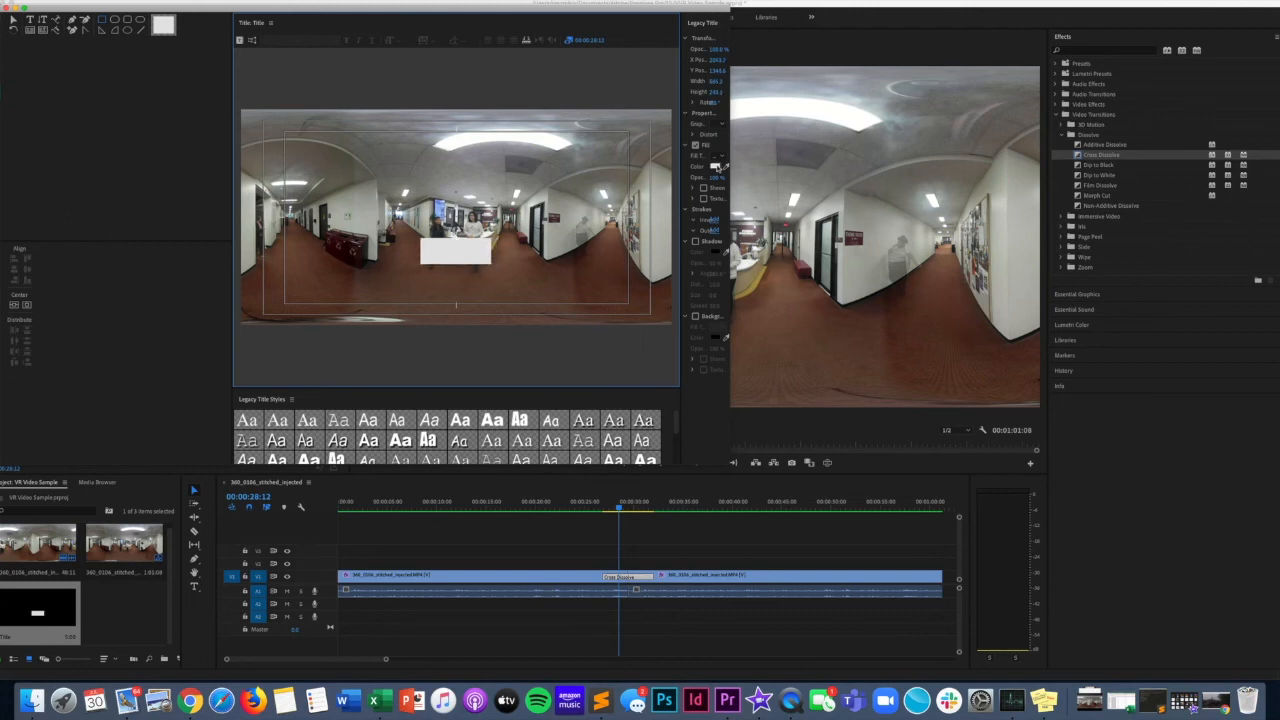
{"action": "left_click", "coordinate": [716, 167]}
{"action": "left_click_drag", "start_coordinate": [643, 195], "coordinate": [525, 158]}
{"action": "left_click", "coordinate": [738, 151]}
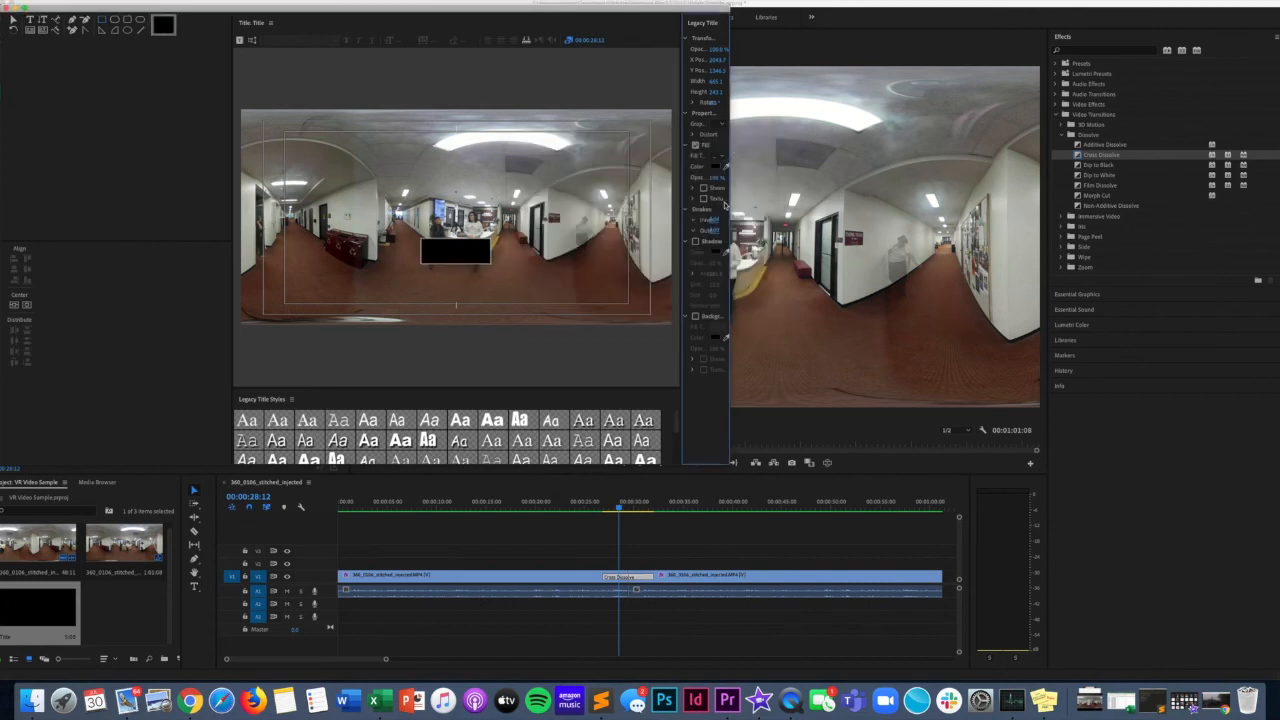
Widen the title properties area and set the black rectangle's fill opacity to 80%.
{"action": "left_click_drag", "start_coordinate": [728, 204], "coordinate": [704, 214]}
{"action": "left_click", "coordinate": [765, 177]}
{"action": "type", "text": "80"}
{"action": "key", "text": "Return"}
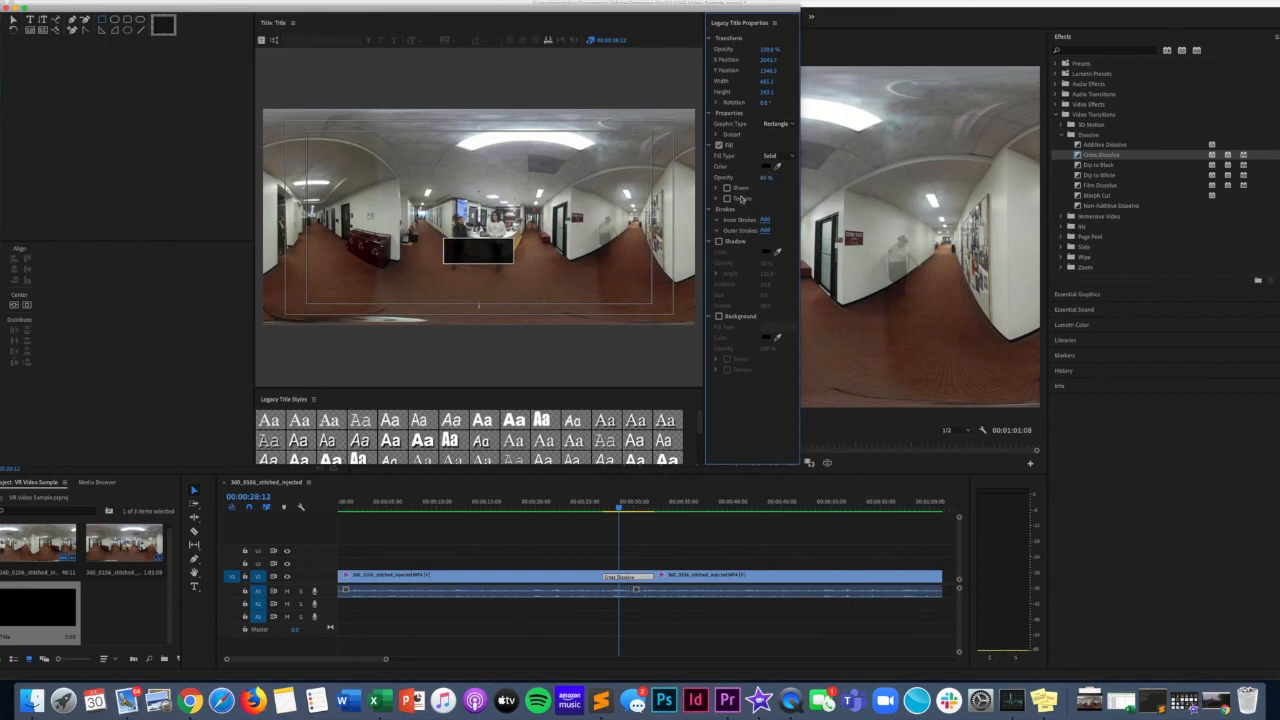
Add a text box over the two people in the title and enter their first names joined by an ampersand.
{"action": "left_click", "coordinate": [131, 88]}
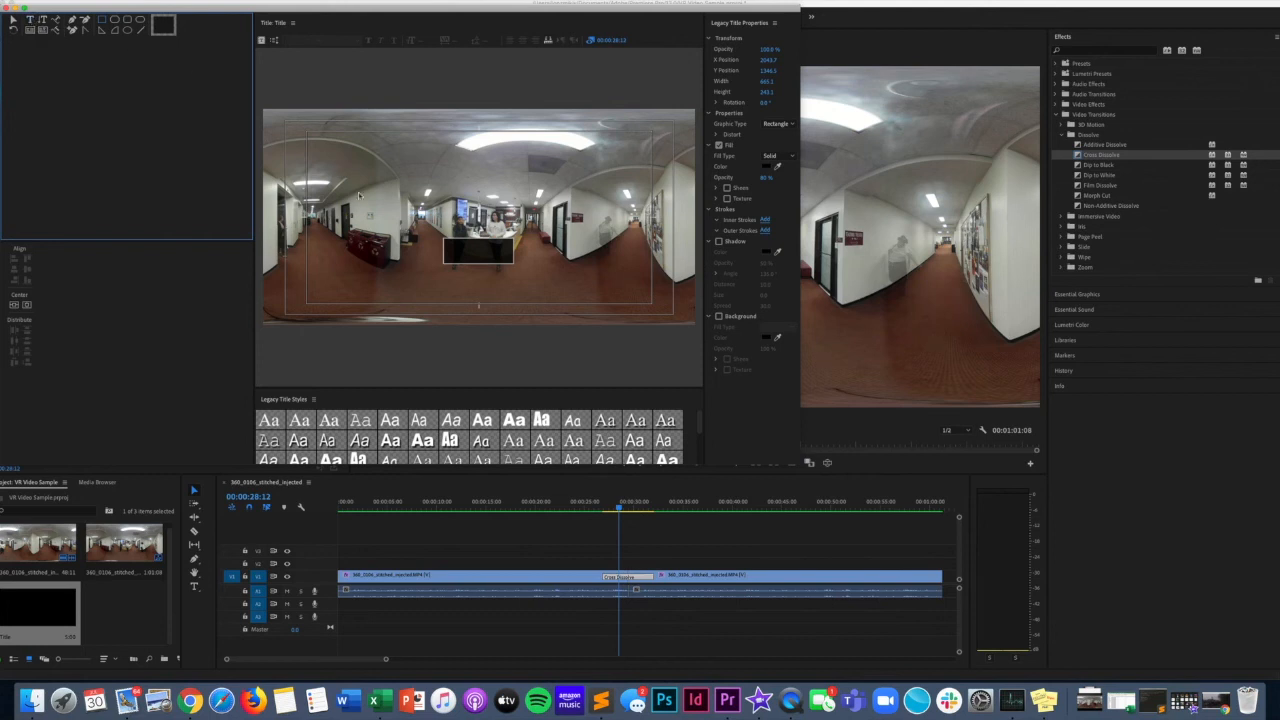
{"action": "left_click", "coordinate": [30, 21]}
{"action": "left_click", "coordinate": [448, 214]}
{"action": "left_click", "coordinate": [514, 228]}
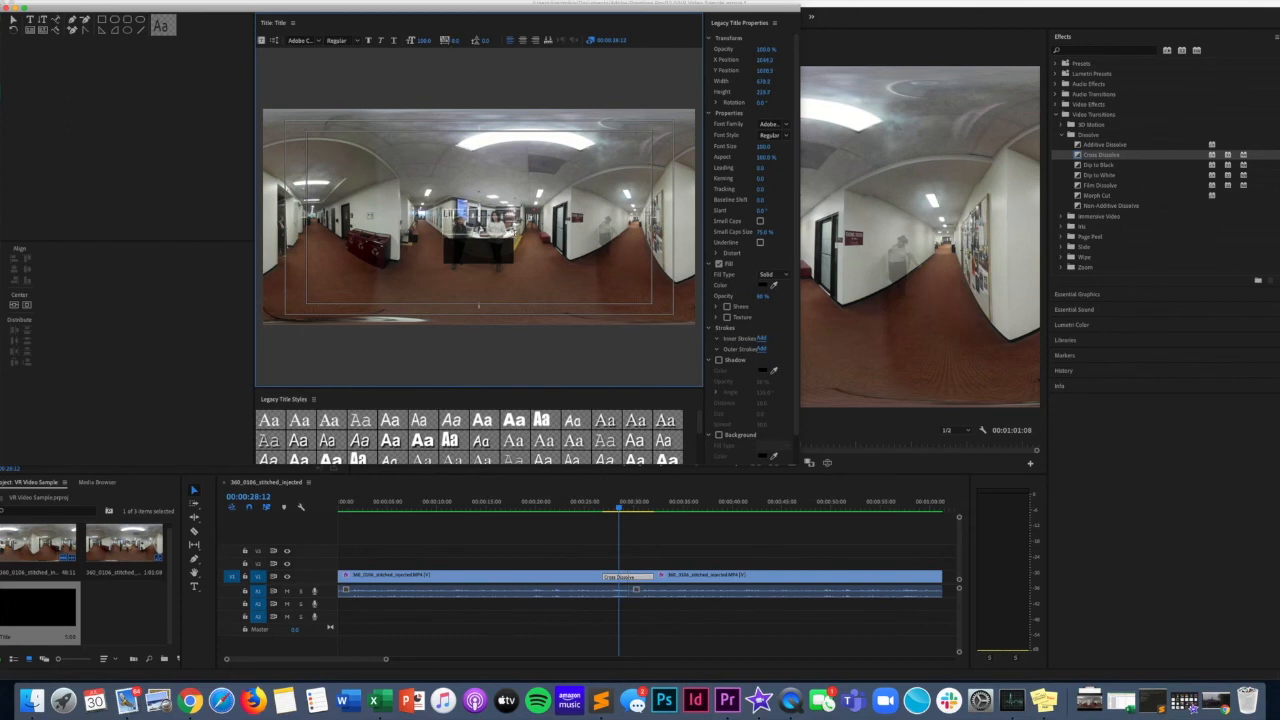
{"action": "type", "text": "Lily & Fatim"}
Format the names text in white, with the Bold font style and centre alignment.
{"action": "left_click", "coordinate": [764, 285]}
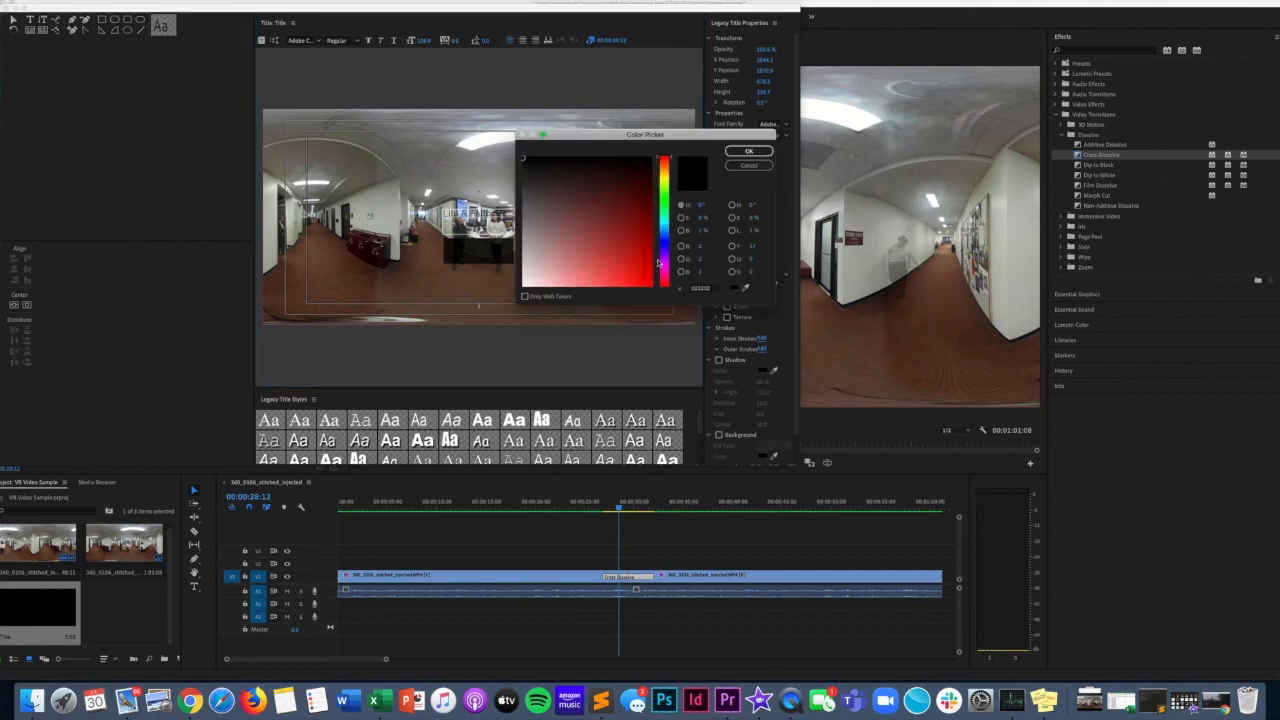
{"action": "left_click", "coordinate": [741, 153]}
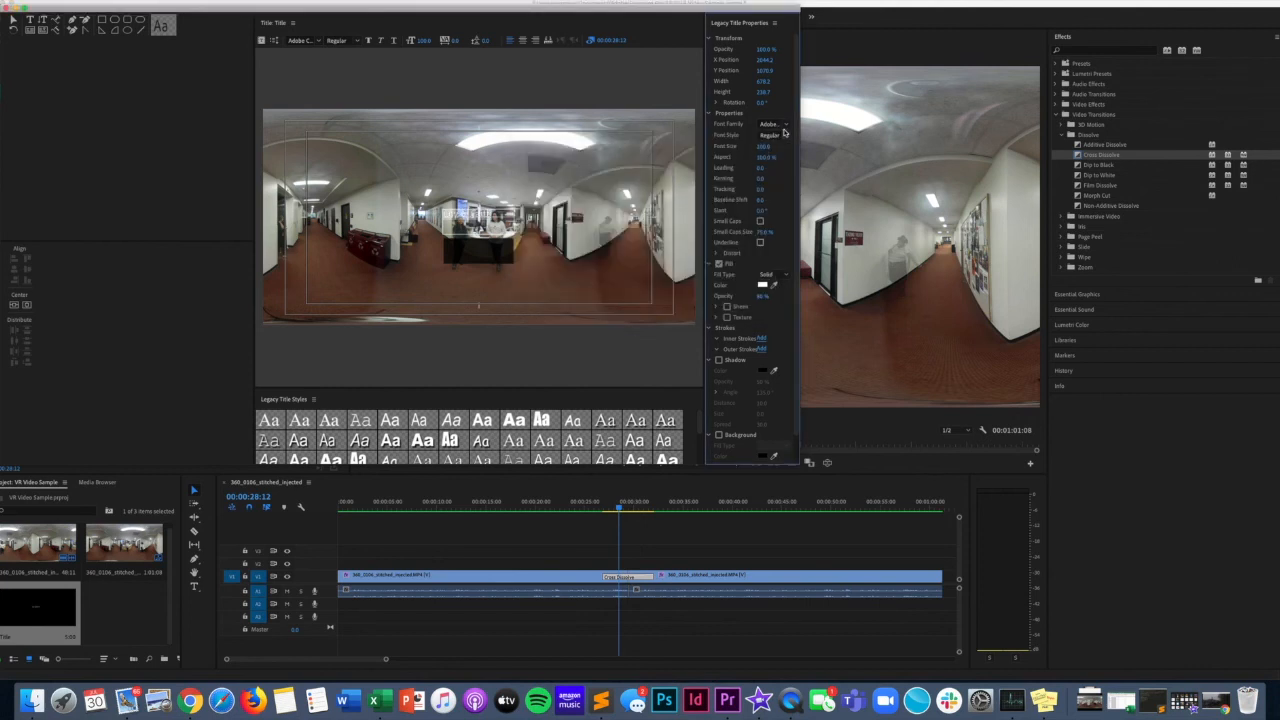
{"action": "left_click", "coordinate": [786, 135]}
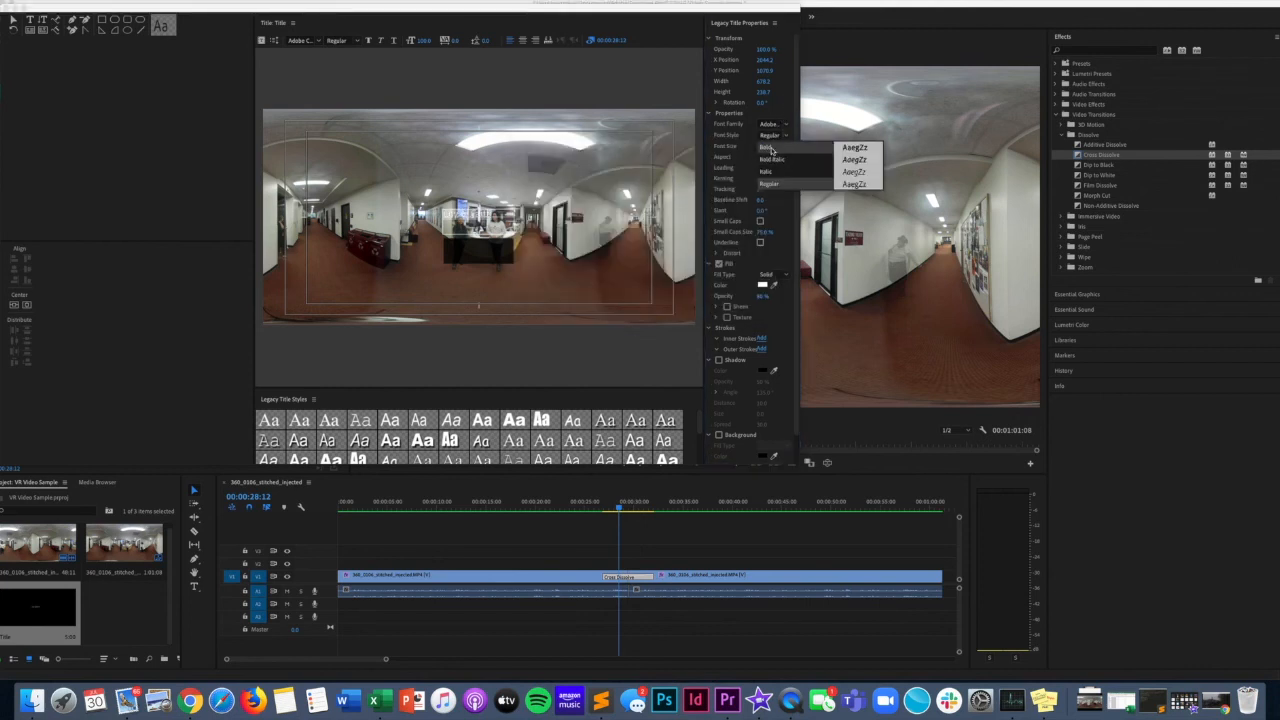
{"action": "left_click", "coordinate": [776, 160]}
{"action": "left_click", "coordinate": [528, 44]}
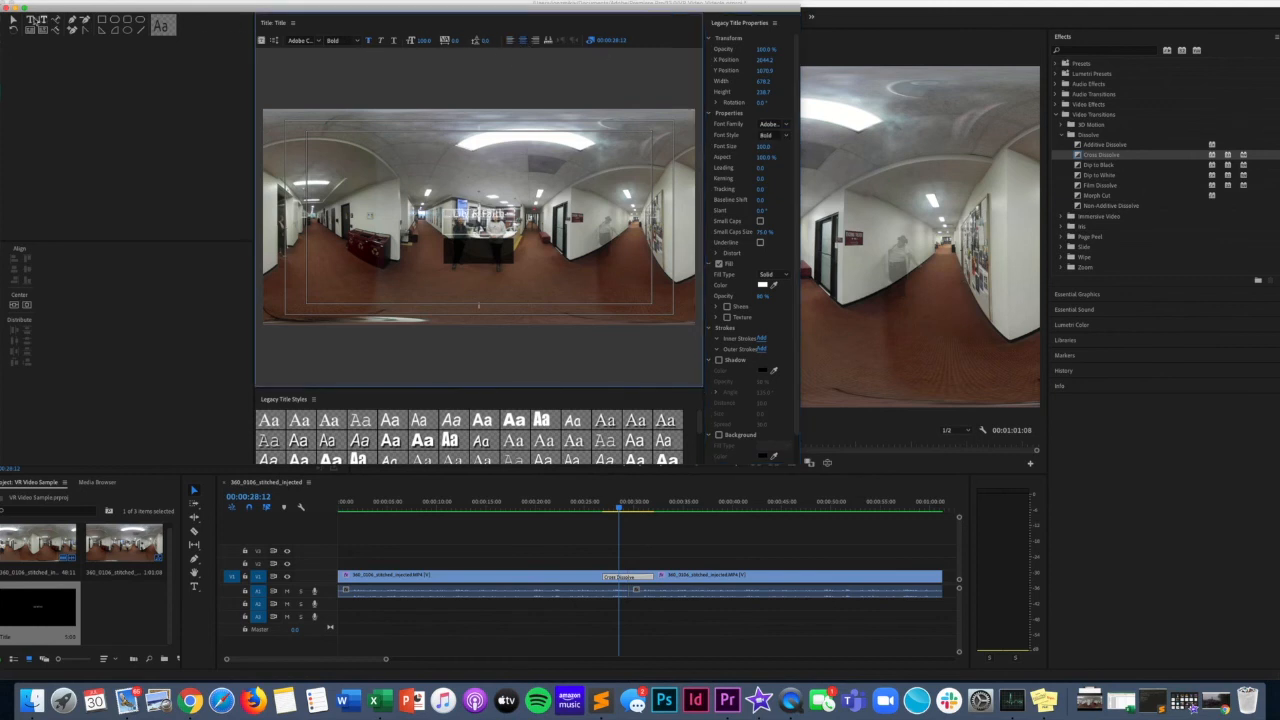
Move the names text down onto the black rectangle and nudge it until it is centred there.
{"action": "left_click", "coordinate": [13, 19]}
{"action": "left_click_drag", "start_coordinate": [474, 215], "coordinate": [476, 250]}
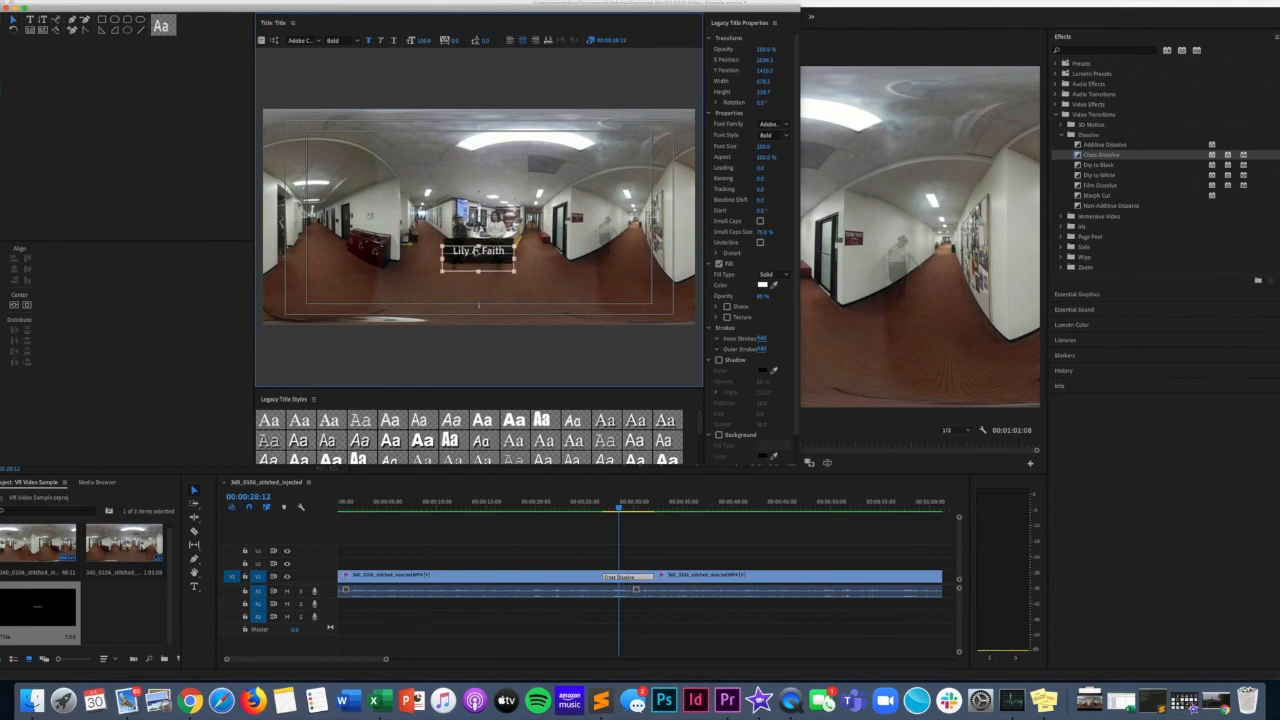
{"action": "key", "text": "Right"}
{"action": "key", "text": "Right"}
{"action": "key", "text": "Right"}
{"action": "key", "text": "Right"}
{"action": "key", "text": "Right"}
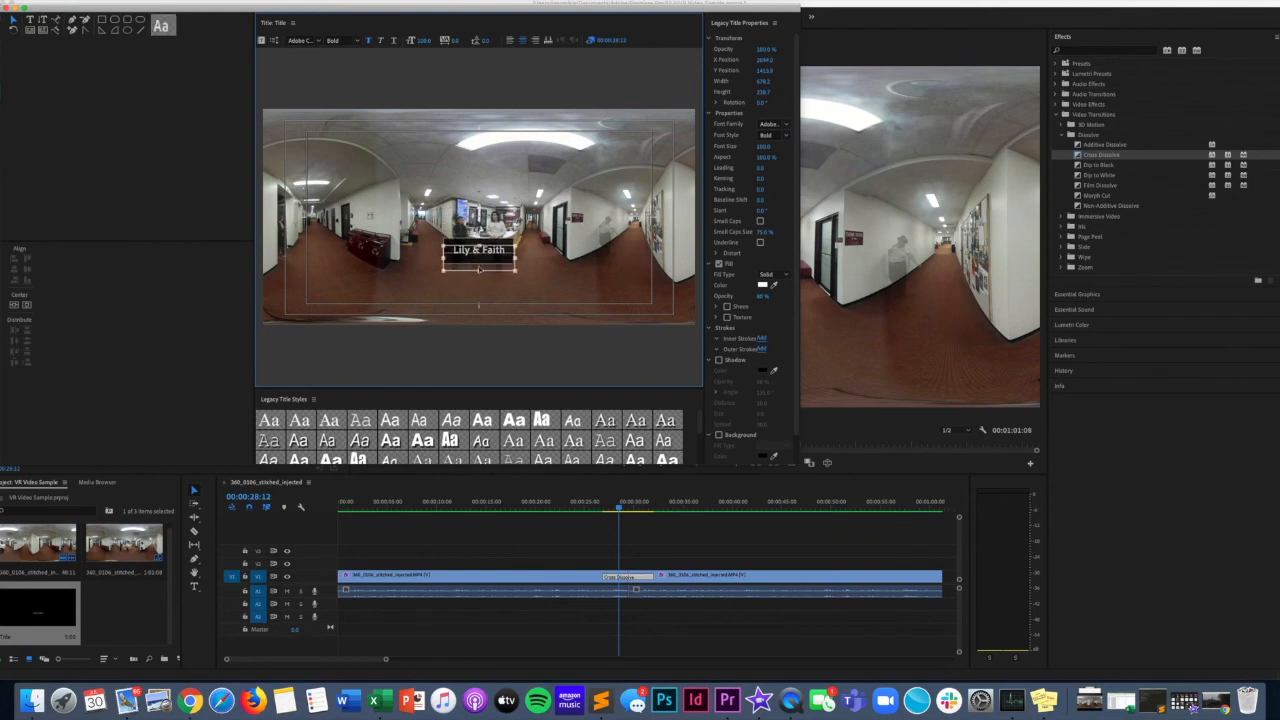
Shrink the black rectangle to about 607 by 175 so it fits closely around the names text.
{"action": "left_click", "coordinate": [441, 220]}
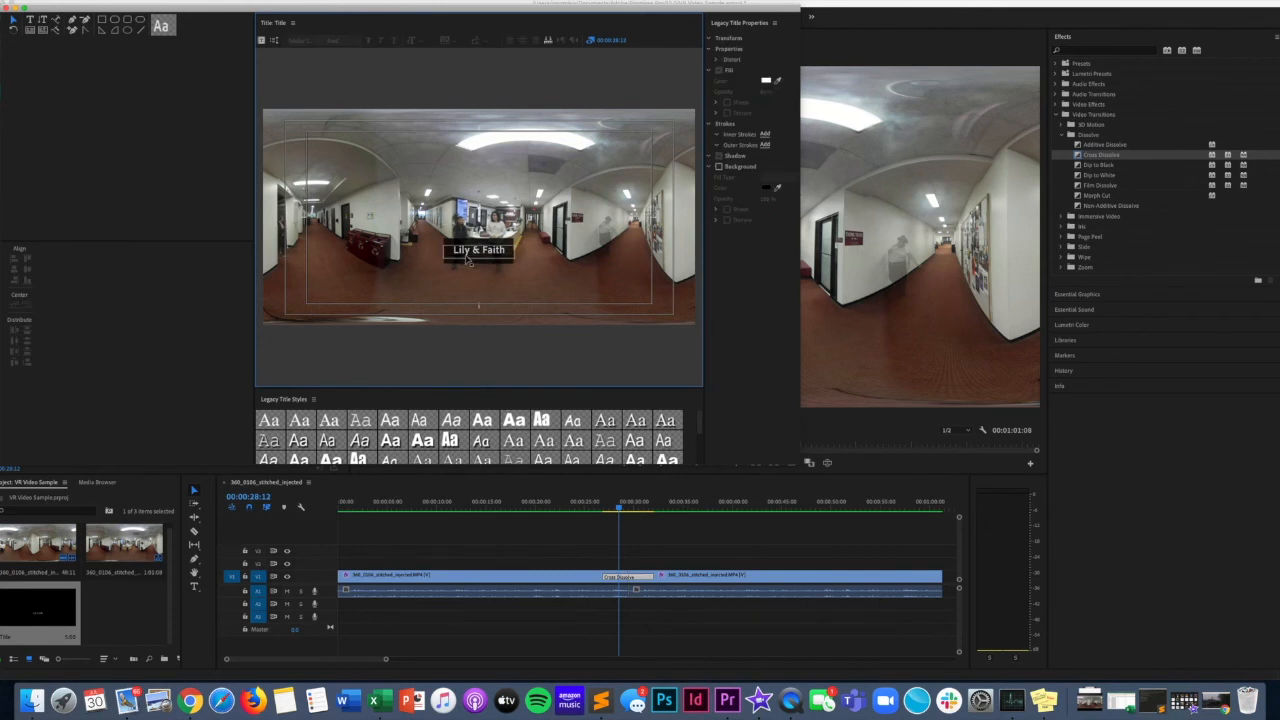
{"action": "left_click", "coordinate": [467, 259]}
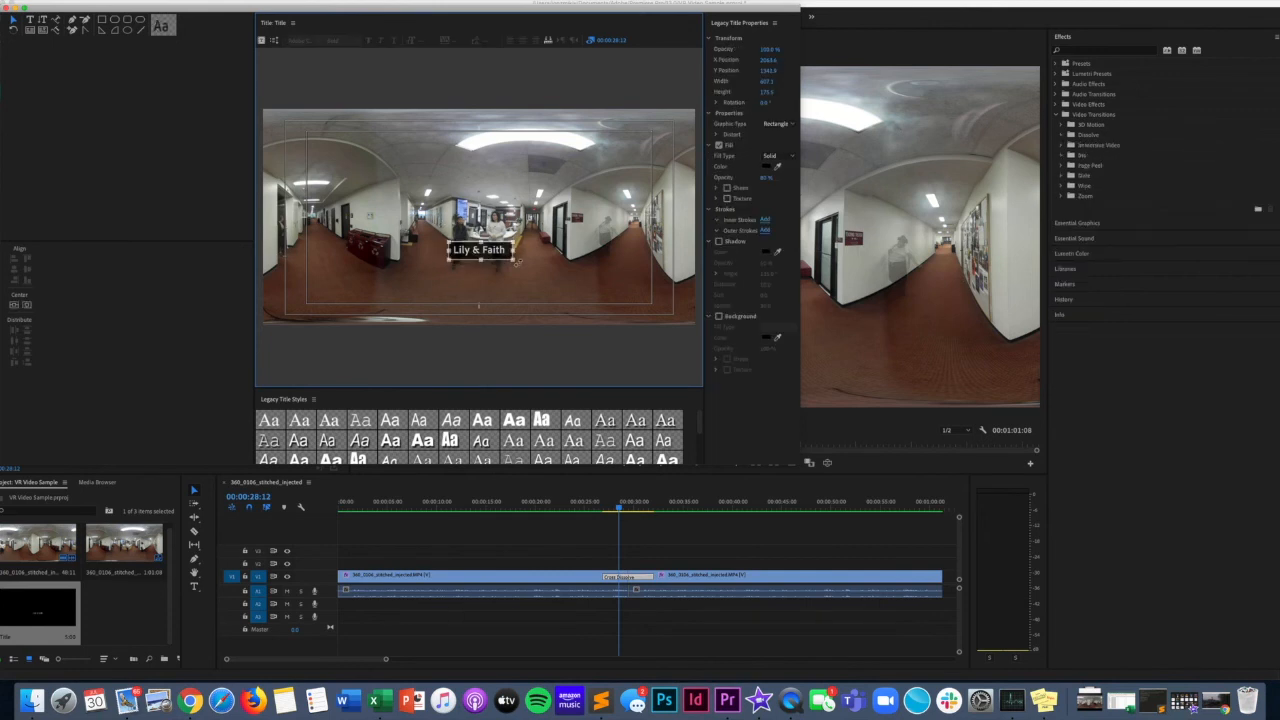
{"action": "left_click", "coordinate": [446, 200]}
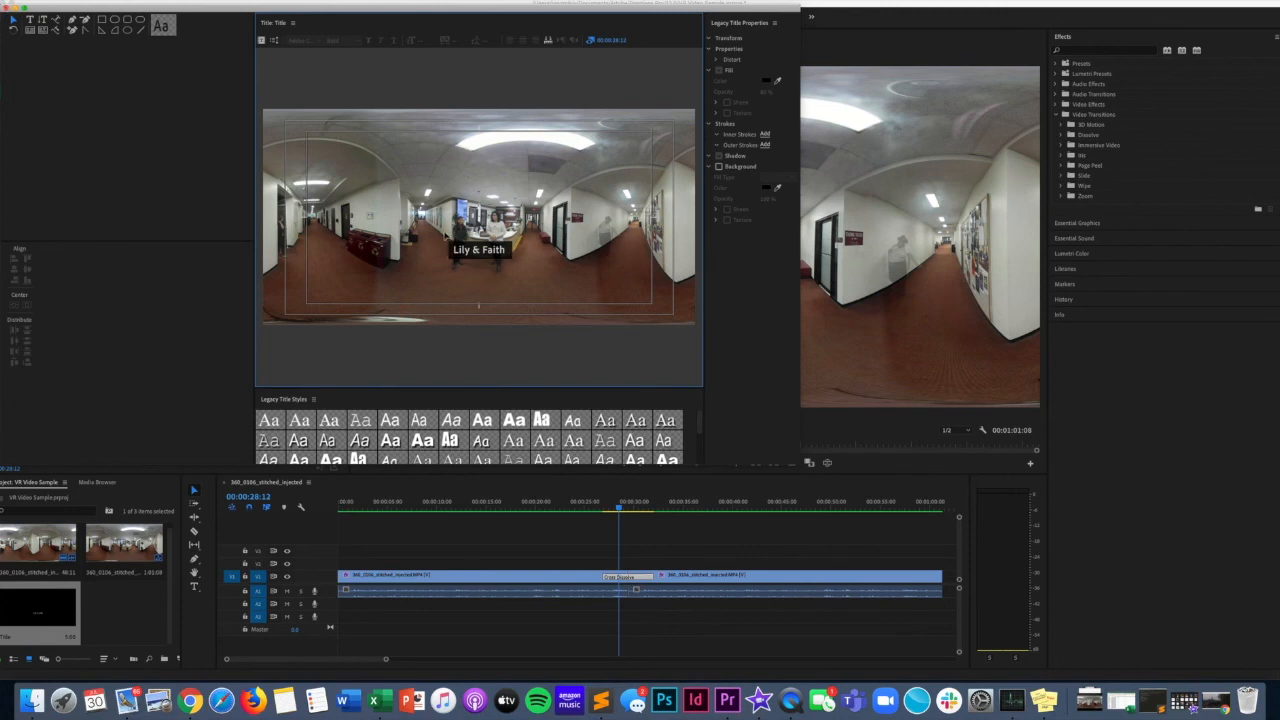
Close the title editor and place the title on track V2 above the first clip, around 00:00:07:16.
{"action": "left_click", "coordinate": [7, 8]}
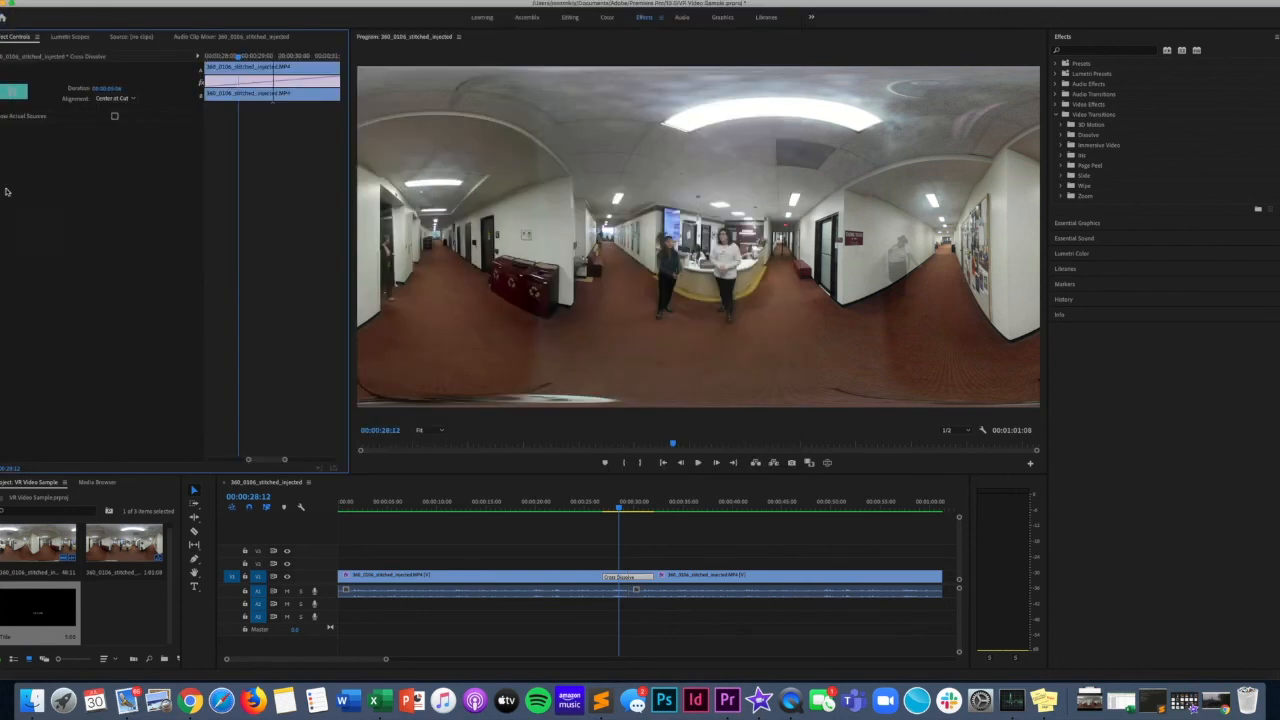
{"action": "left_click", "coordinate": [414, 501]}
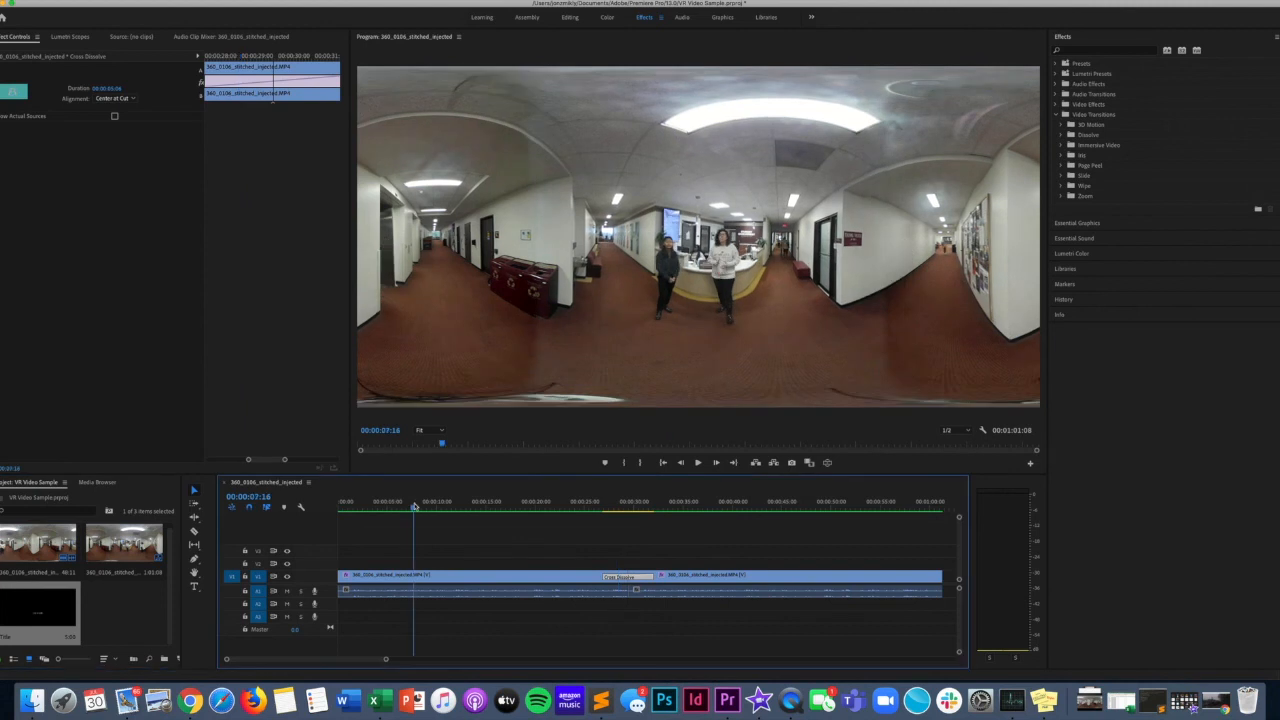
{"action": "left_click_drag", "start_coordinate": [15, 599], "coordinate": [401, 561]}
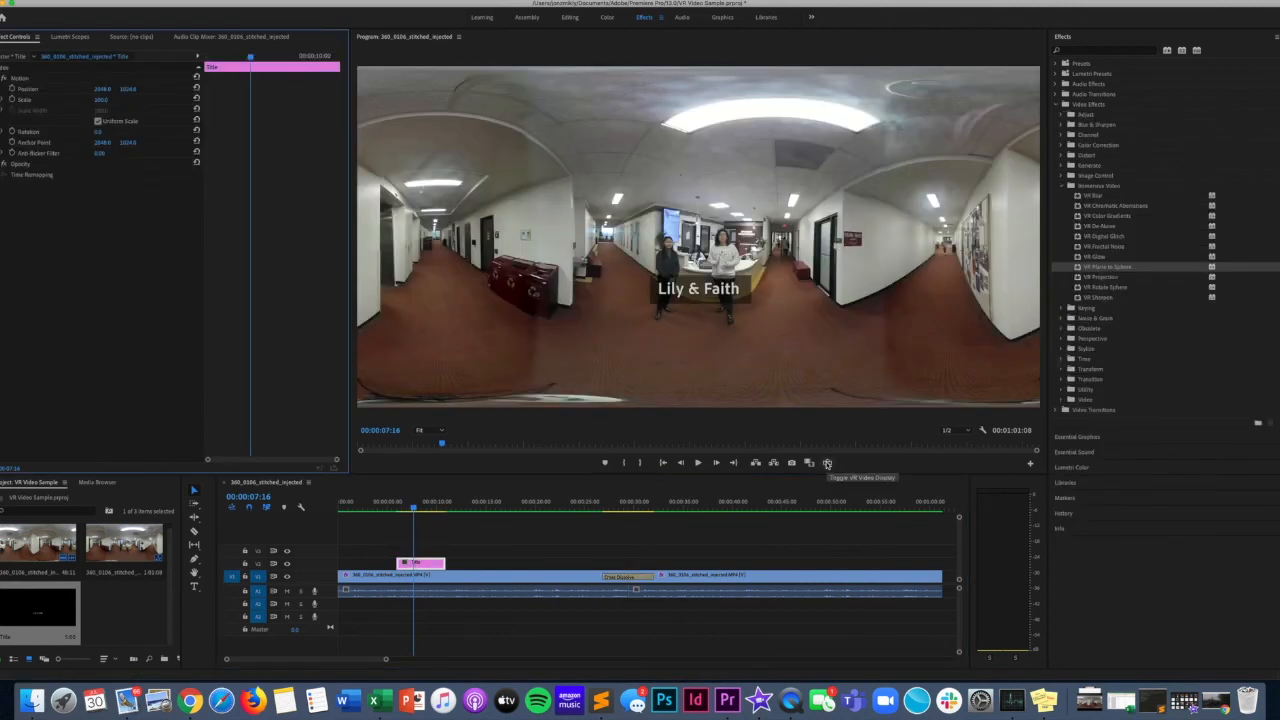
Turn on the VR preview, face the two people and apply the VR Plane to Sphere effect to the title clip.
{"action": "left_click", "coordinate": [827, 463]}
{"action": "left_click_drag", "start_coordinate": [775, 336], "coordinate": [686, 291]}
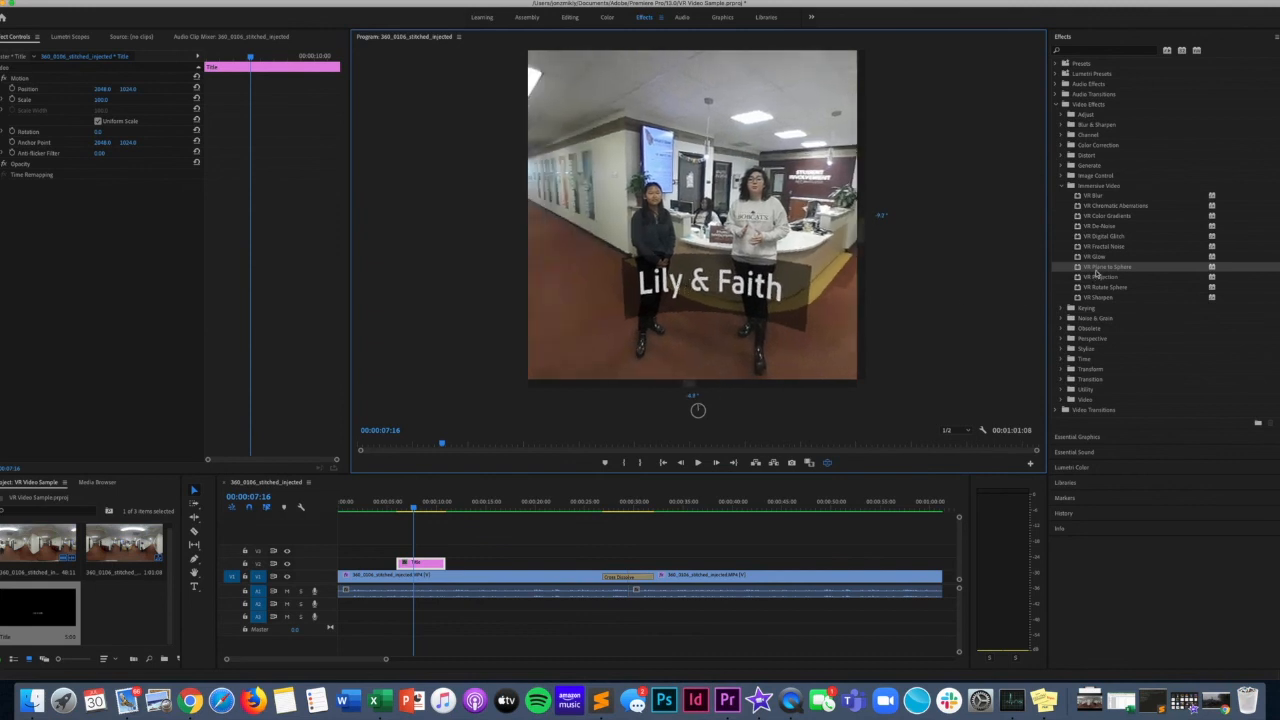
{"action": "left_click_drag", "start_coordinate": [1097, 268], "coordinate": [413, 565]}
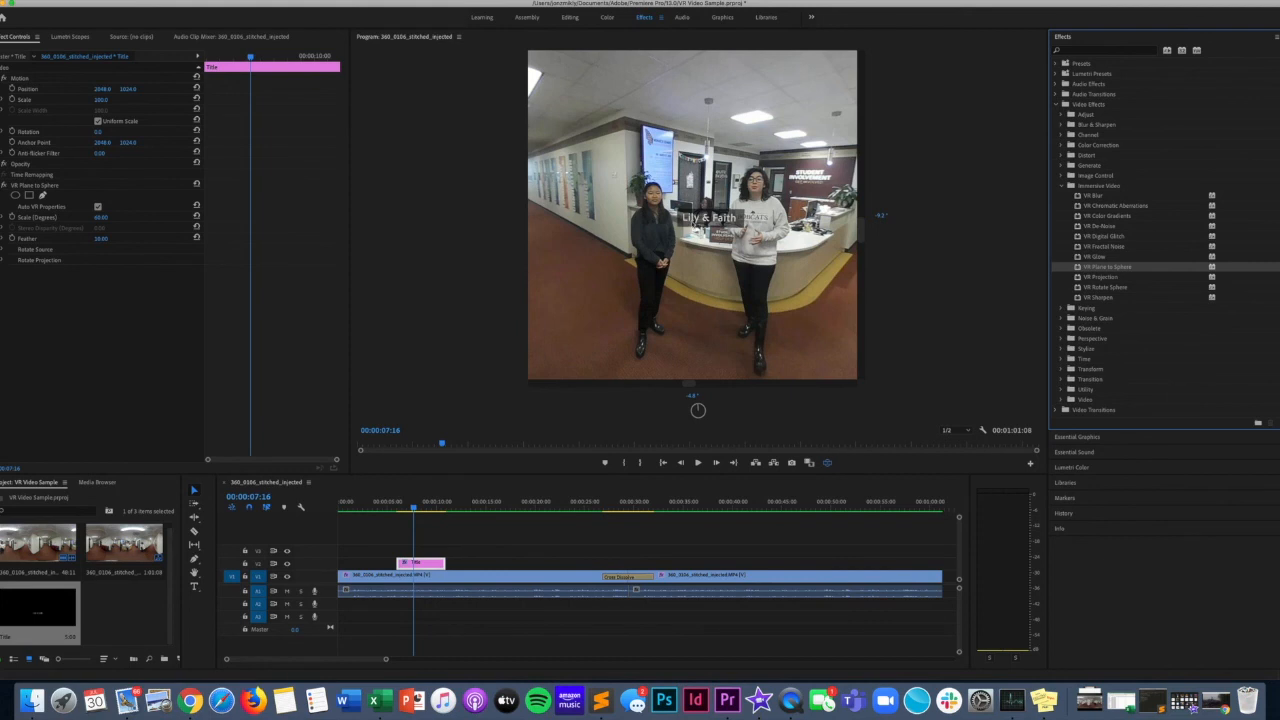
Enlarge the title's VR Plane to Sphere scale to about 90 degrees and shift its position down and slightly left.
{"action": "left_click", "coordinate": [100, 220]}
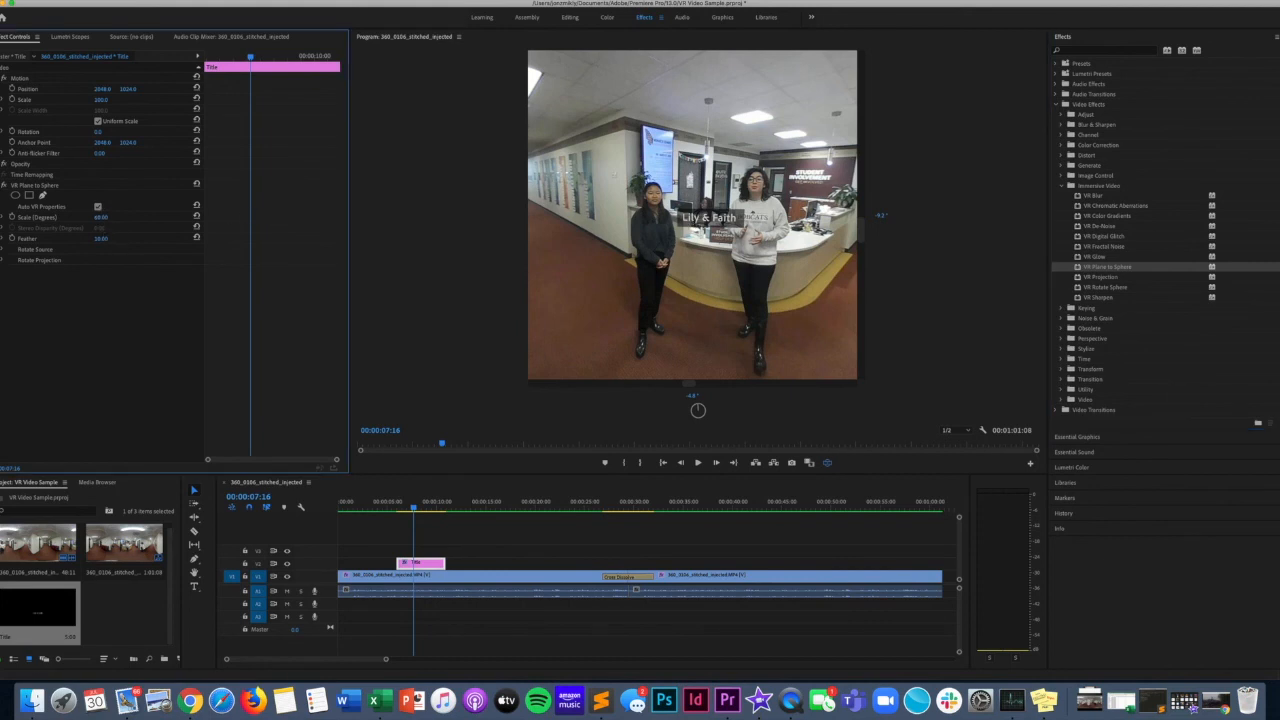
{"action": "left_click_drag", "start_coordinate": [100, 217], "coordinate": [128, 217]}
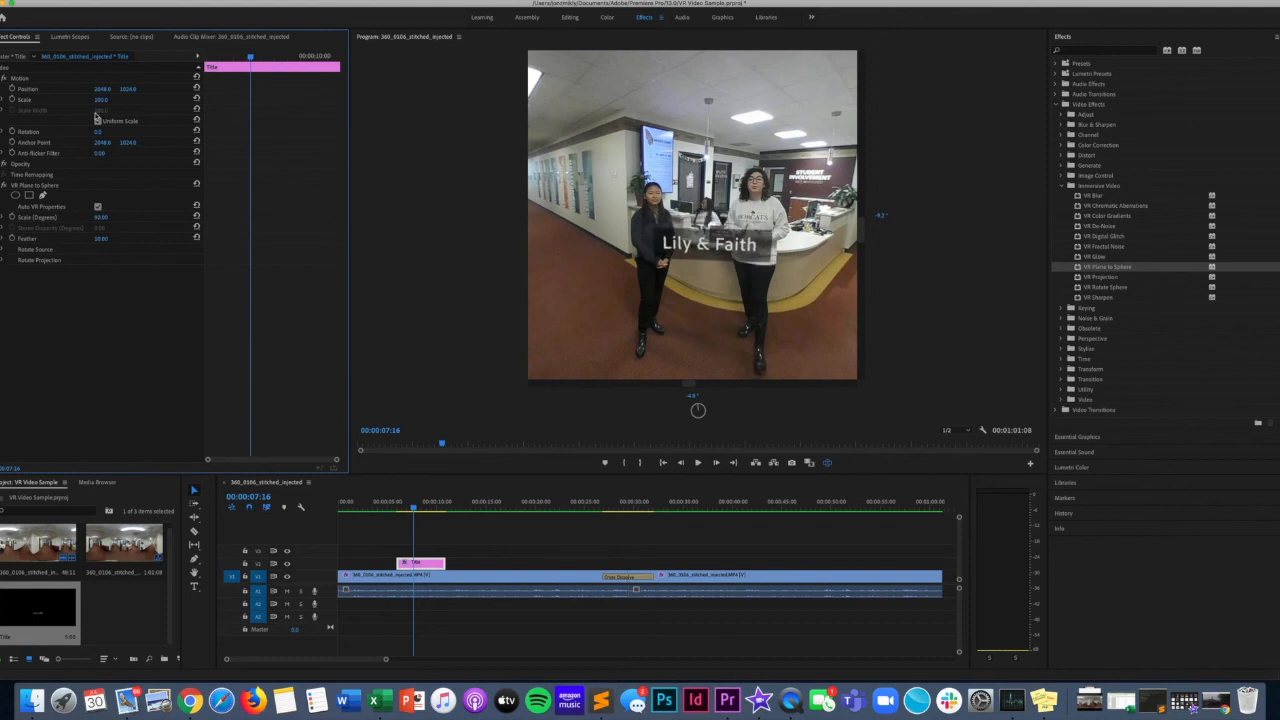
{"action": "left_click_drag", "start_coordinate": [127, 89], "coordinate": [170, 89]}
{"action": "left_click_drag", "start_coordinate": [127, 89], "coordinate": [104, 89]}
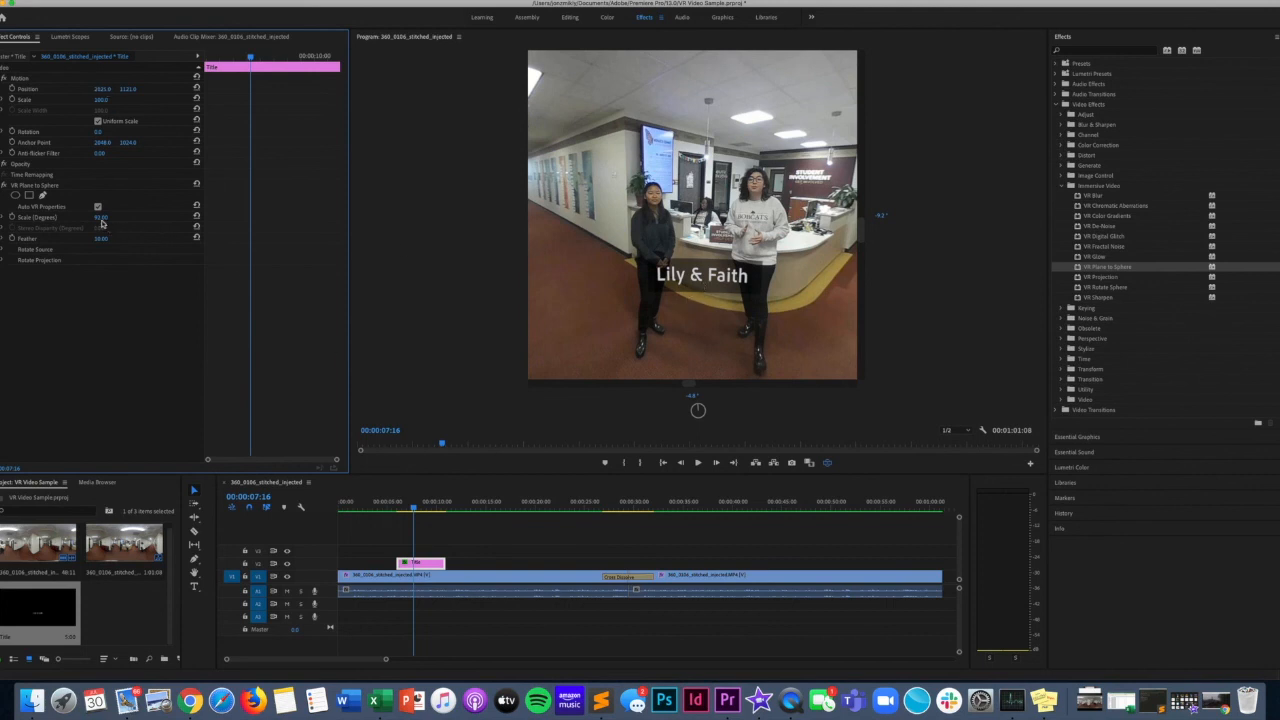
Adjust Projection Tilt (X axis) under Rotate Projection to lower the title in front of the two people.
{"action": "left_click_drag", "start_coordinate": [98, 240], "coordinate": [110, 240]}
{"action": "left_click", "coordinate": [3, 260]}
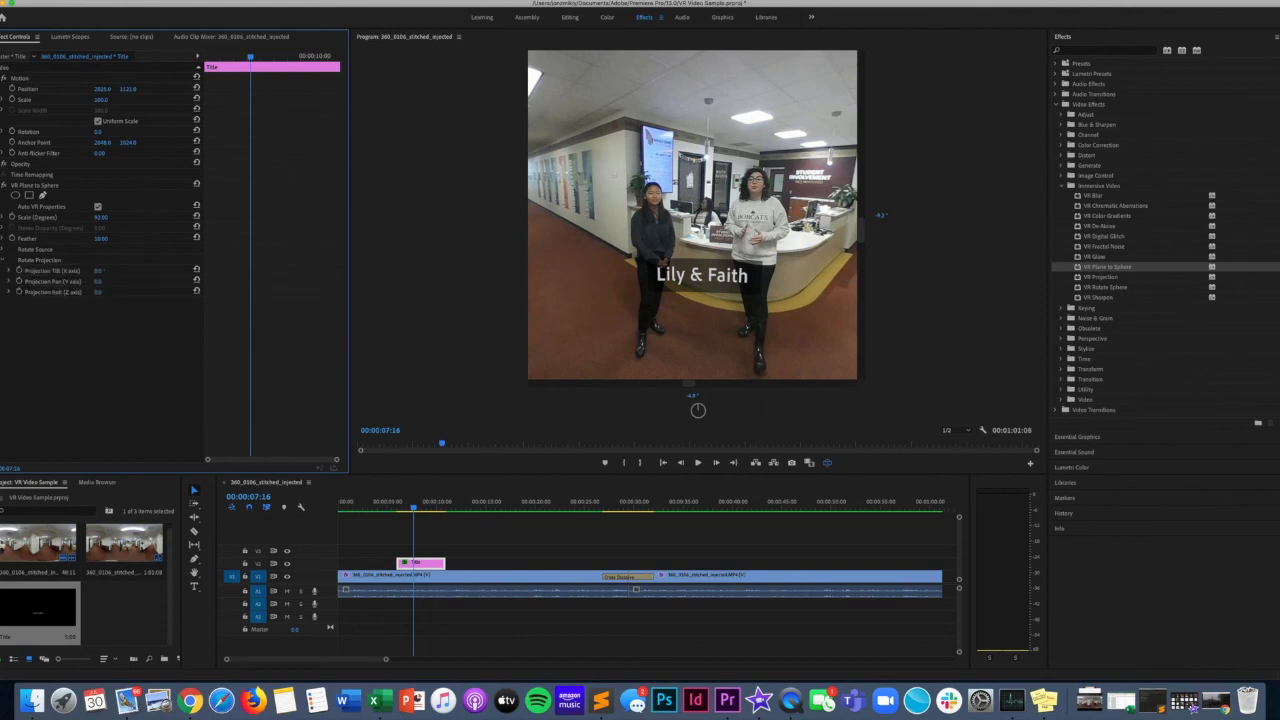
{"action": "mouse_move", "coordinate": [98, 270]}
{"action": "left_mouse_down"}
{"action": "mouse_move", "coordinate": [78, 270]}
{"action": "mouse_move", "coordinate": [111, 270]}
{"action": "mouse_move", "coordinate": [96, 276]}
{"action": "left_mouse_up"}
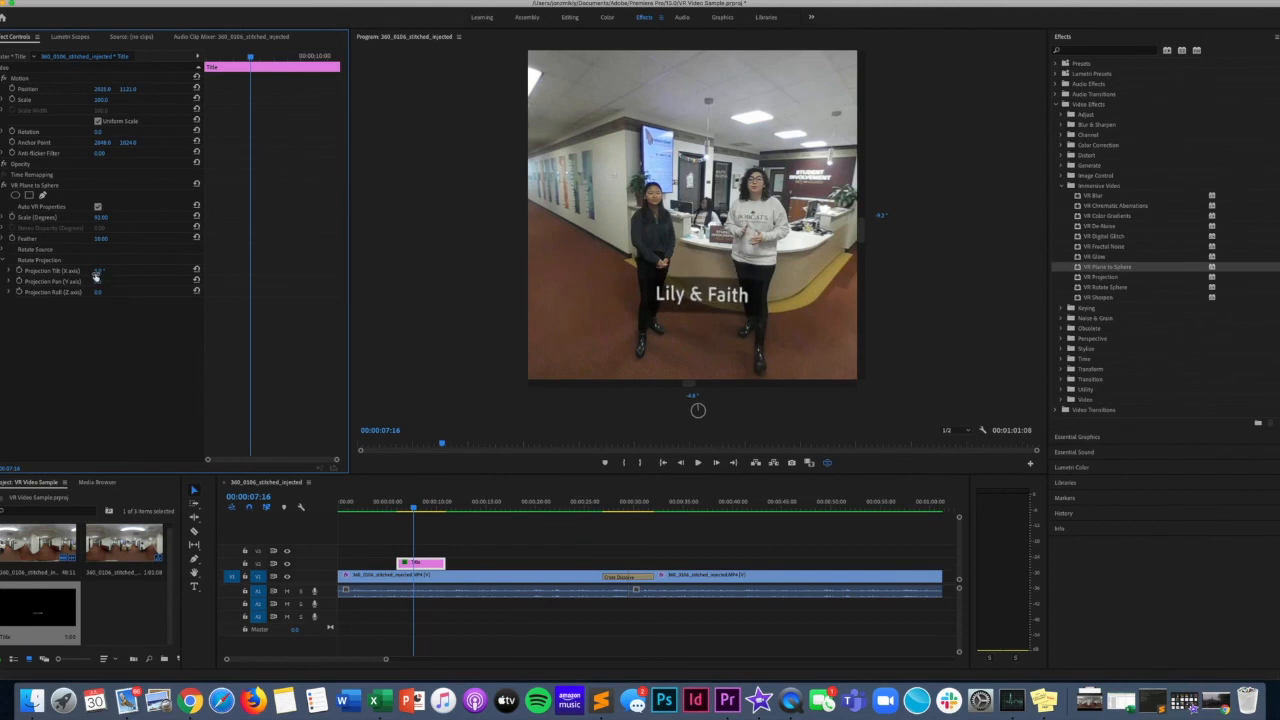
Turn off the VR video display to check the title in the full equirectangular frame.
{"action": "left_click", "coordinate": [414, 566]}
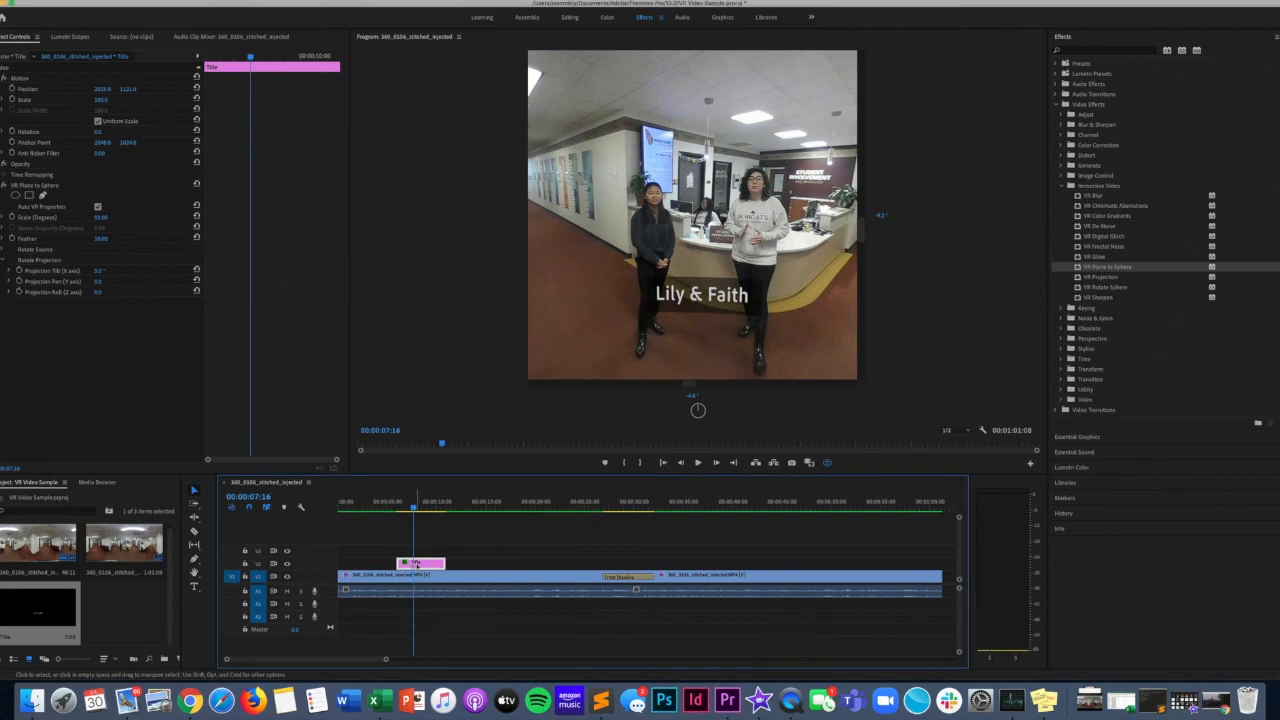
{"action": "left_click", "coordinate": [1097, 268]}
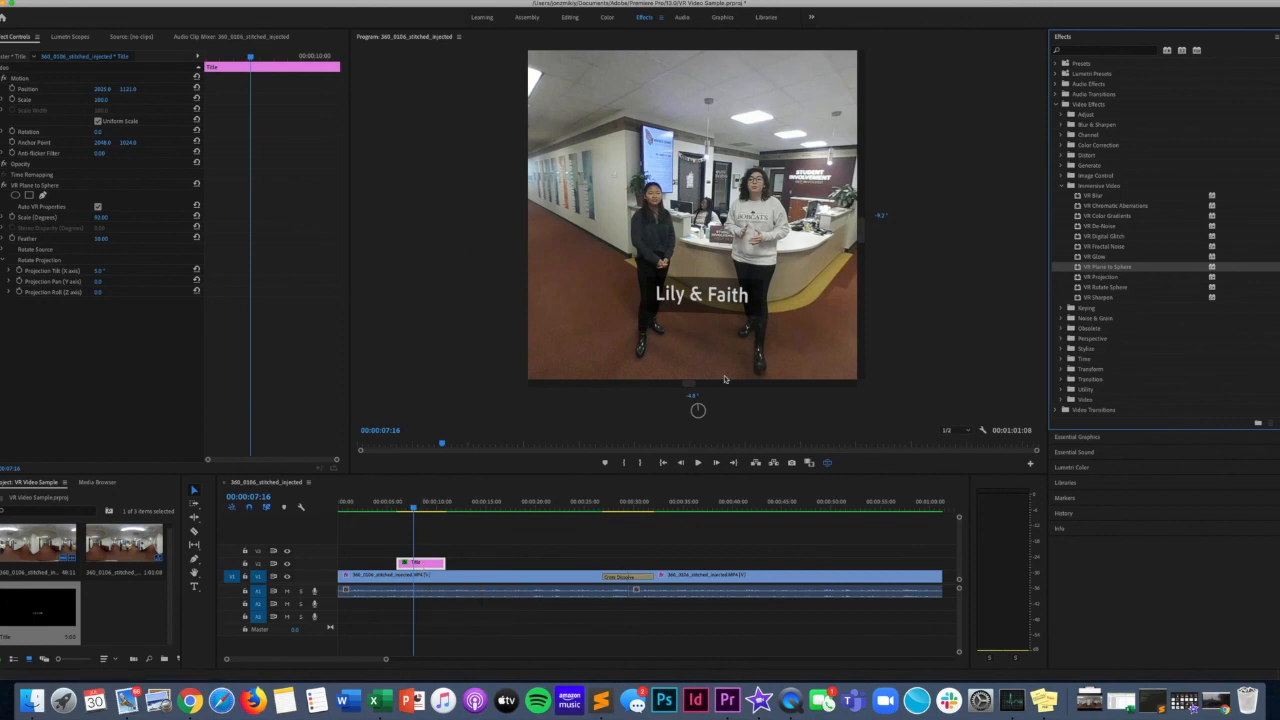
{"action": "left_click", "coordinate": [827, 463]}
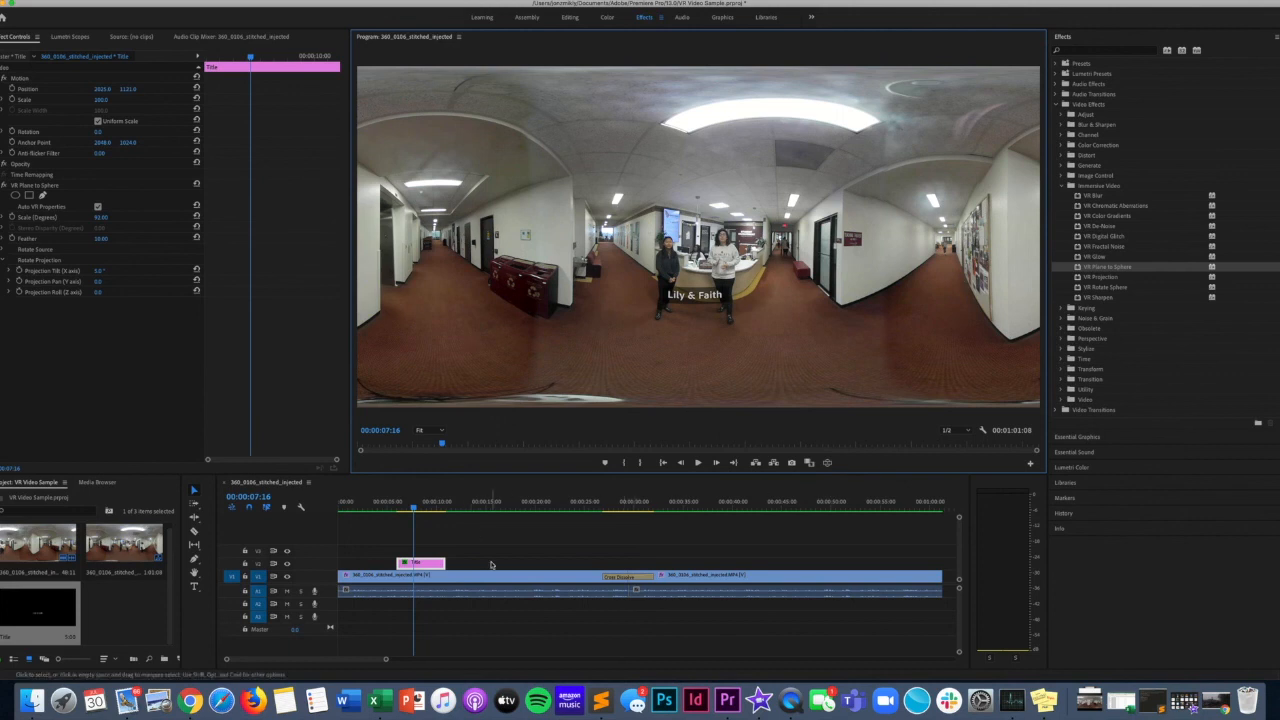
Open the media export settings for the sequence and move the dialog clear of the effect settings.
{"action": "left_click", "coordinate": [360, 651]}
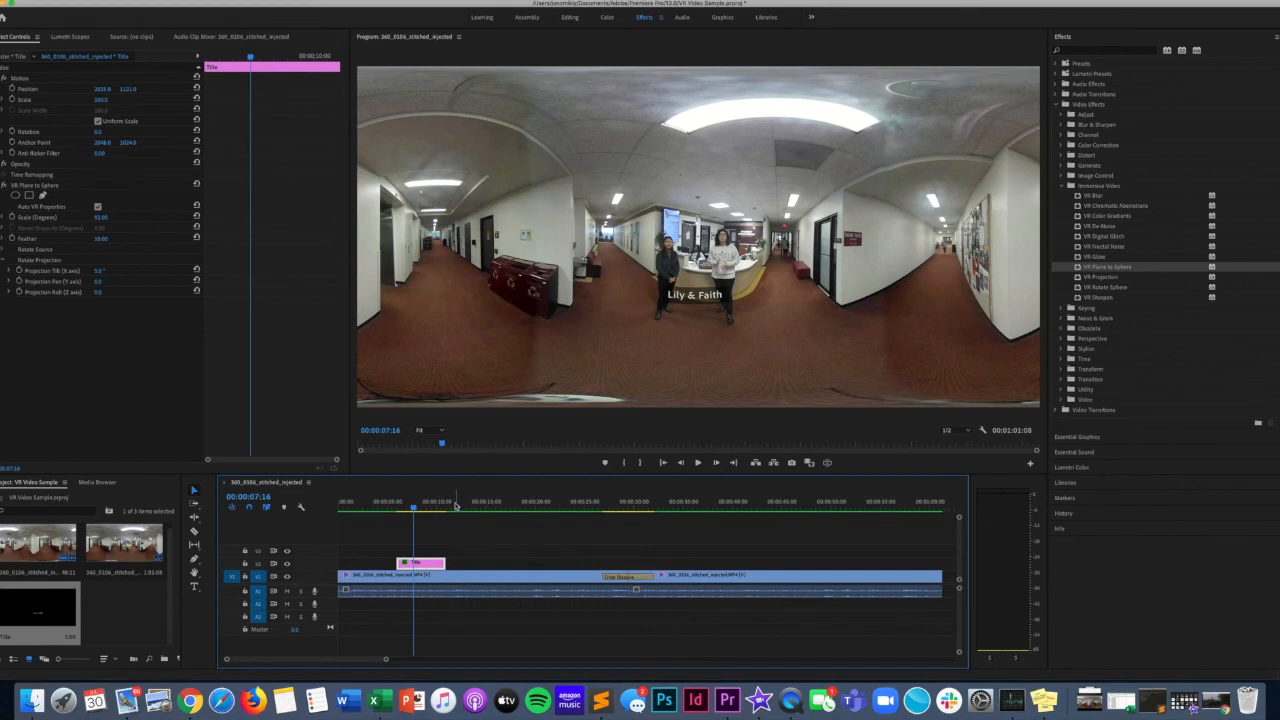
{"action": "left_click", "coordinate": [85, 1]}
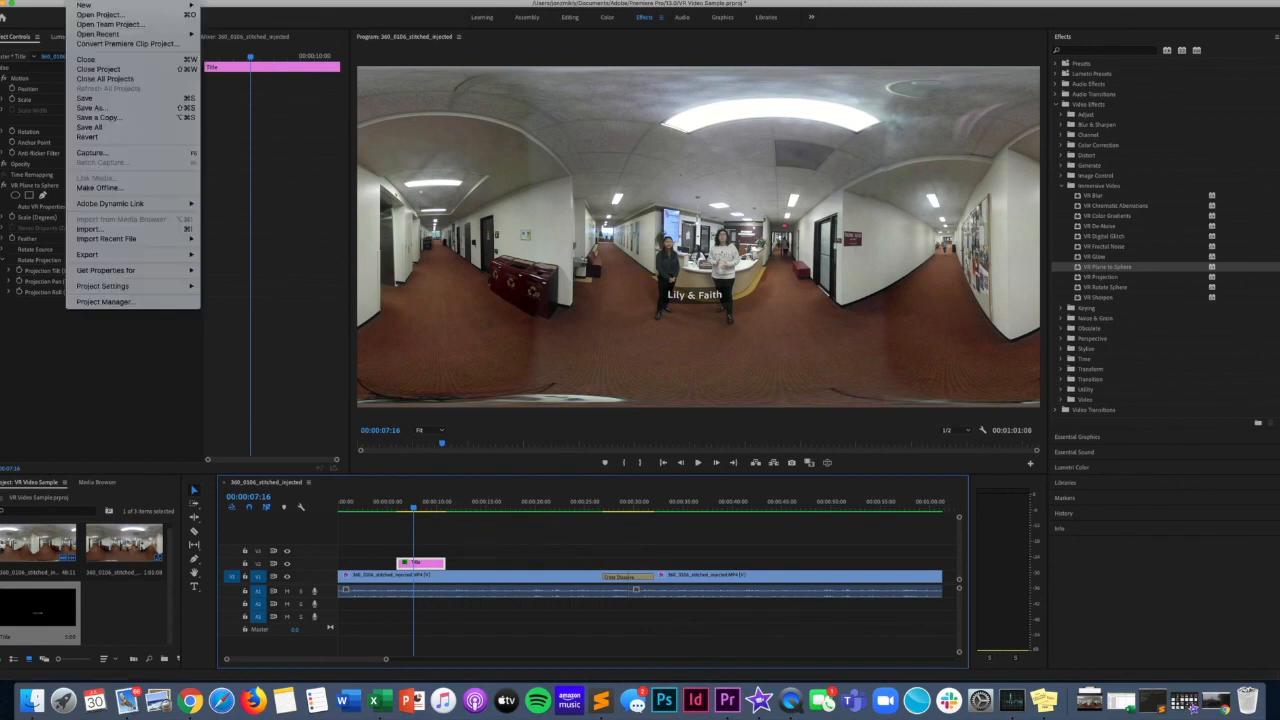
{"action": "mouse_move", "coordinate": [114, 258]}
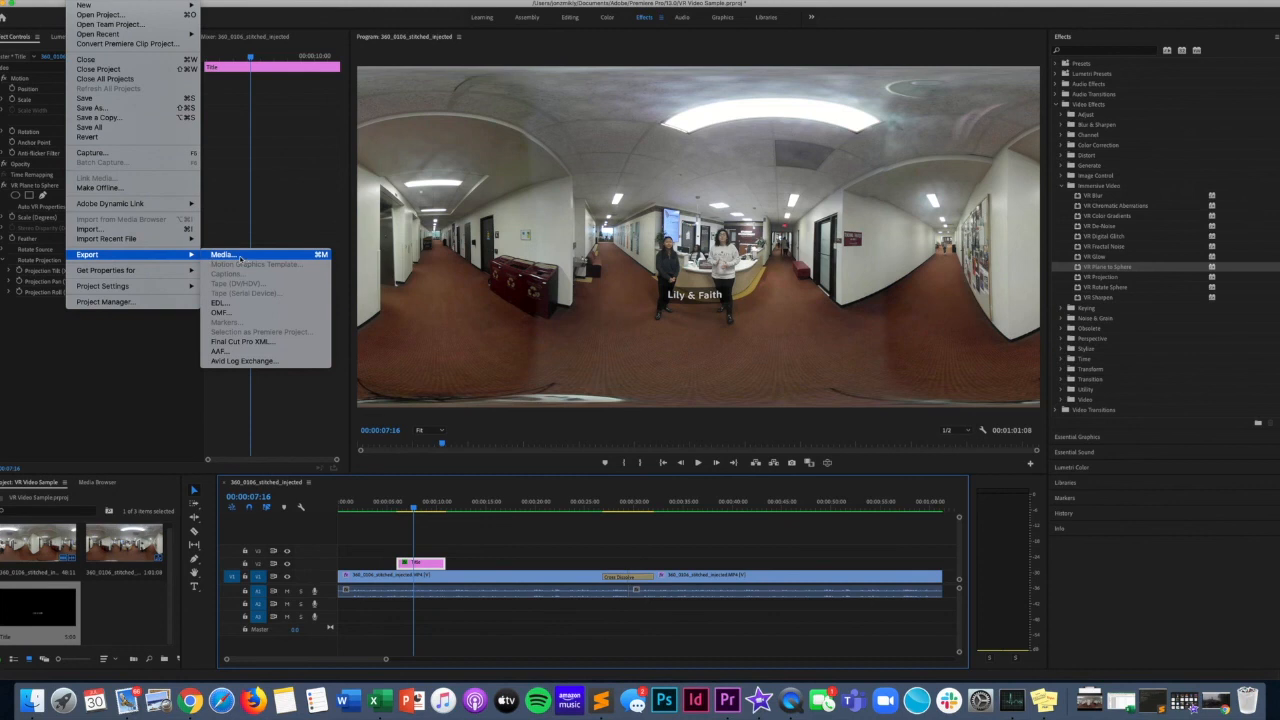
{"action": "left_click", "coordinate": [241, 258]}
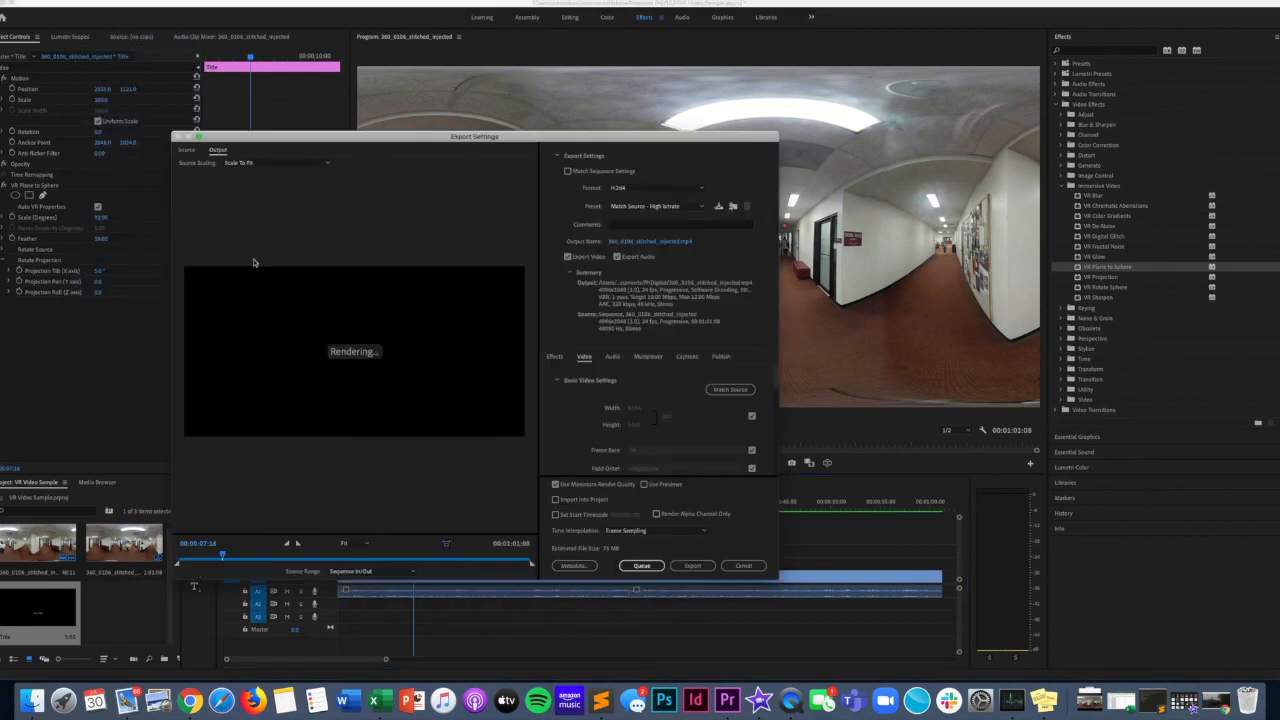
{"action": "left_click_drag", "start_coordinate": [583, 136], "coordinate": [732, 141]}
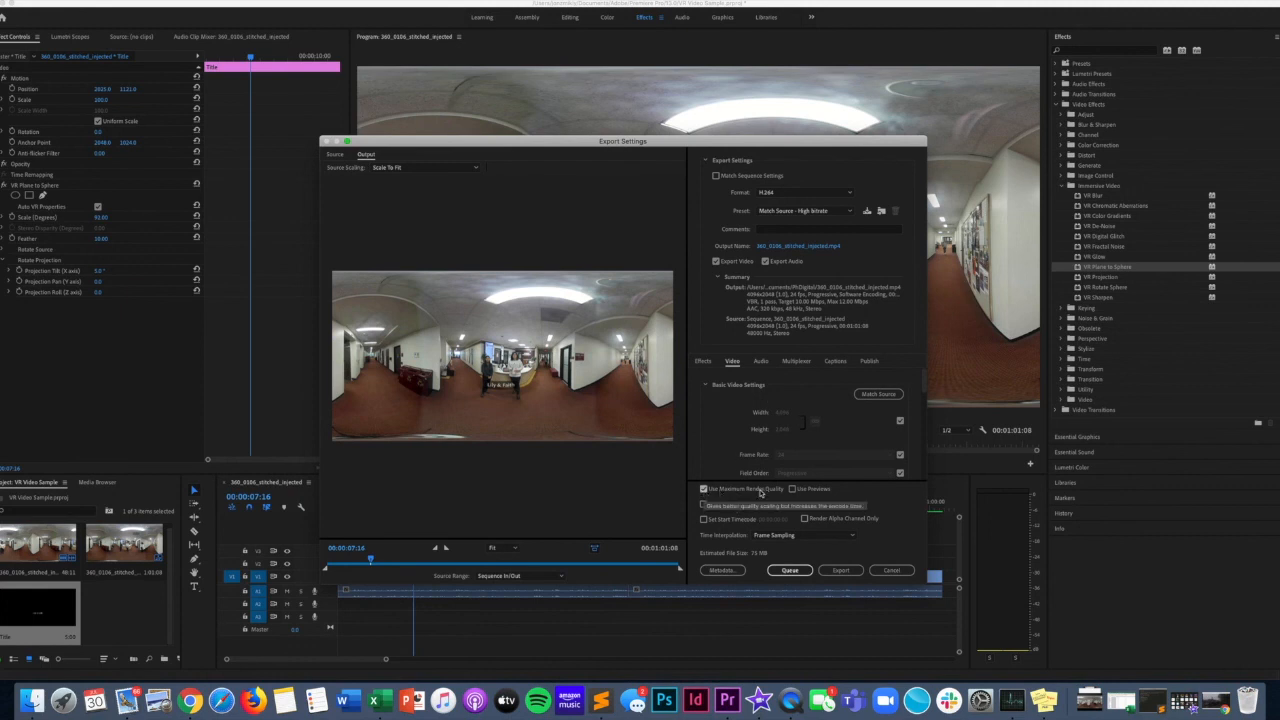
Toggle Video Is VR off and back on with the Monoscopic layout, and export the sequence as H.264.
{"action": "scroll", "coordinate": [740, 435], "scroll_direction": "down", "scroll_amount": 10}
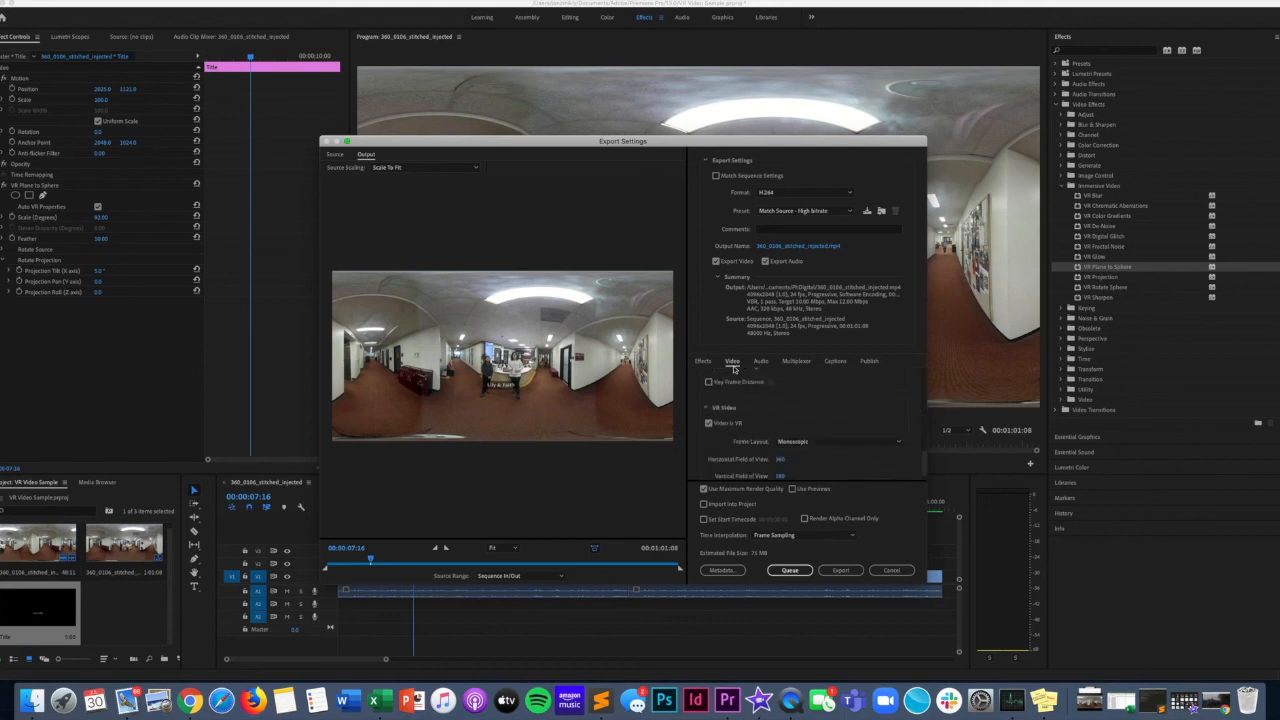
{"action": "scroll", "coordinate": [740, 398], "scroll_direction": "up", "scroll_amount": 1}
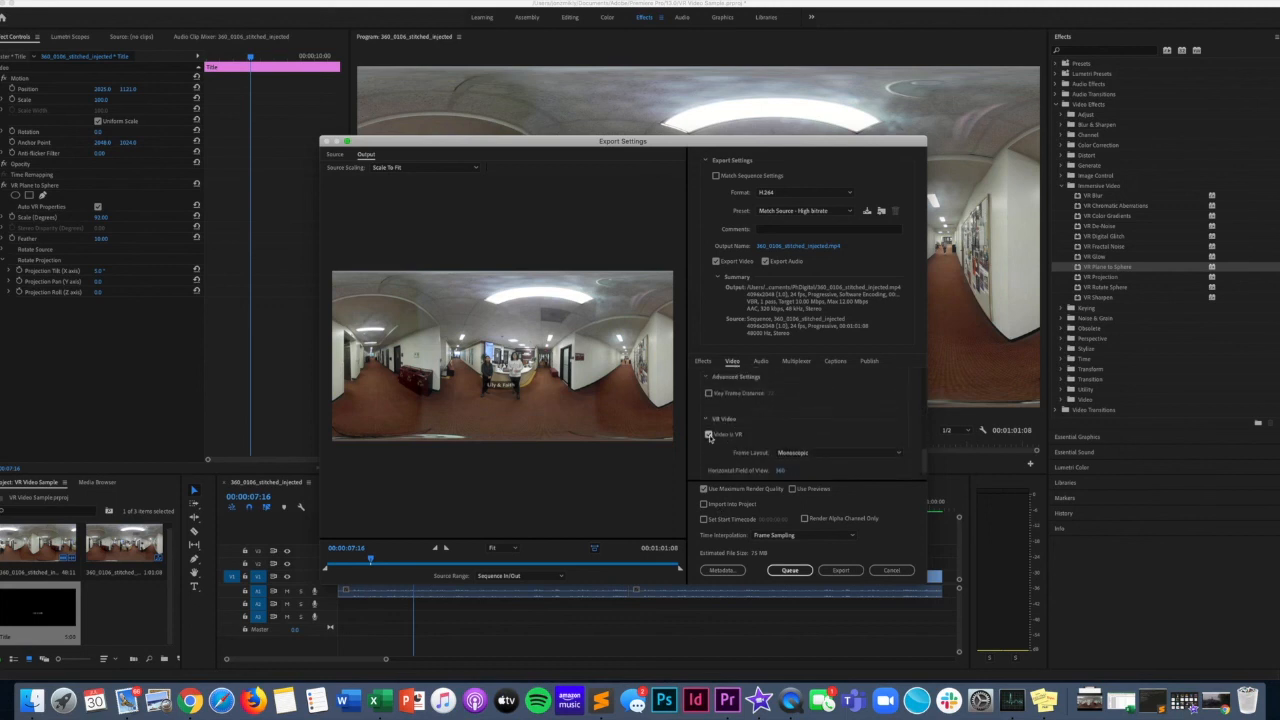
{"action": "left_click", "coordinate": [709, 435]}
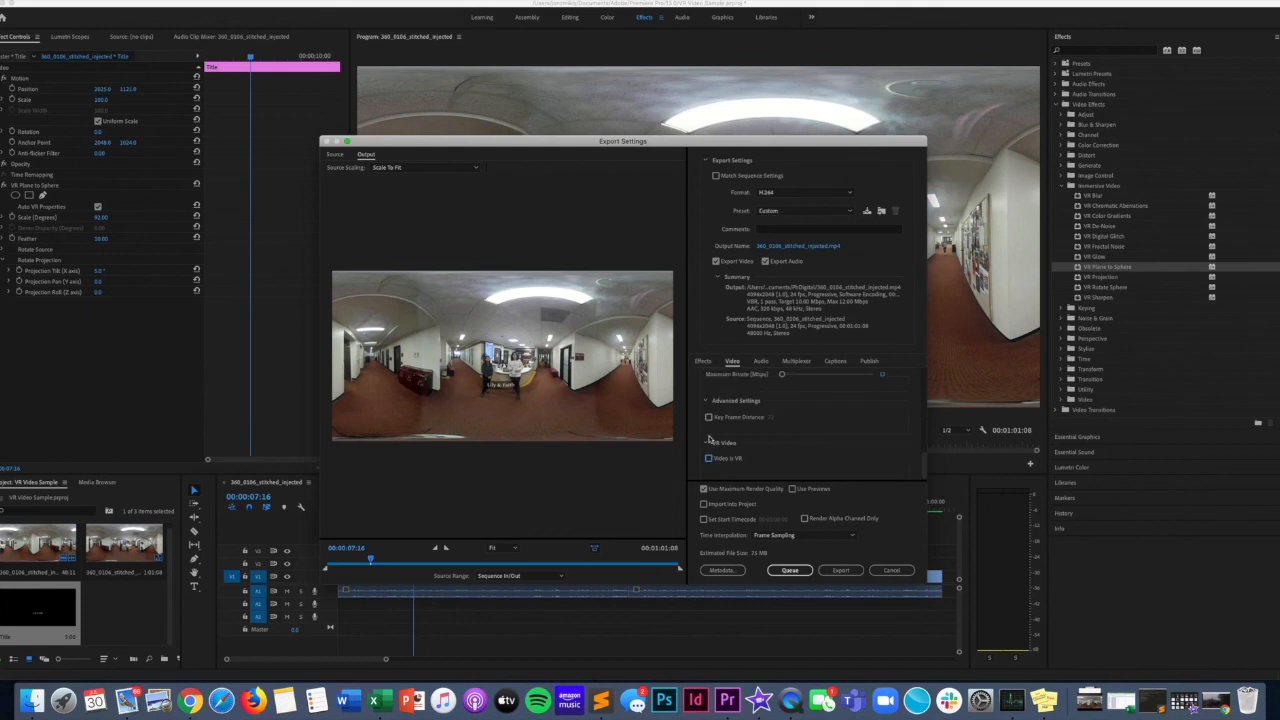
{"action": "left_click", "coordinate": [709, 459]}
{"action": "scroll", "coordinate": [730, 450], "scroll_direction": "down", "scroll_amount": 1}
{"action": "scroll", "coordinate": [718, 431], "scroll_direction": "down", "scroll_amount": 1}
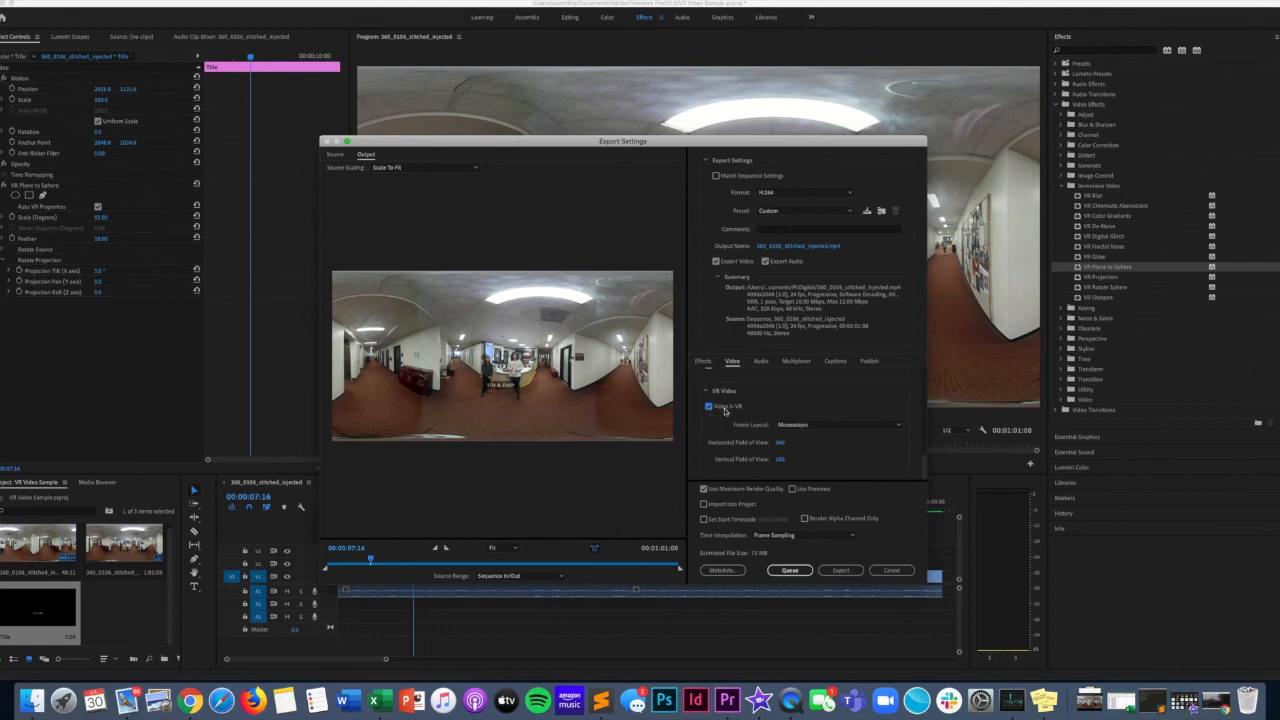
{"action": "left_click", "coordinate": [843, 570]}
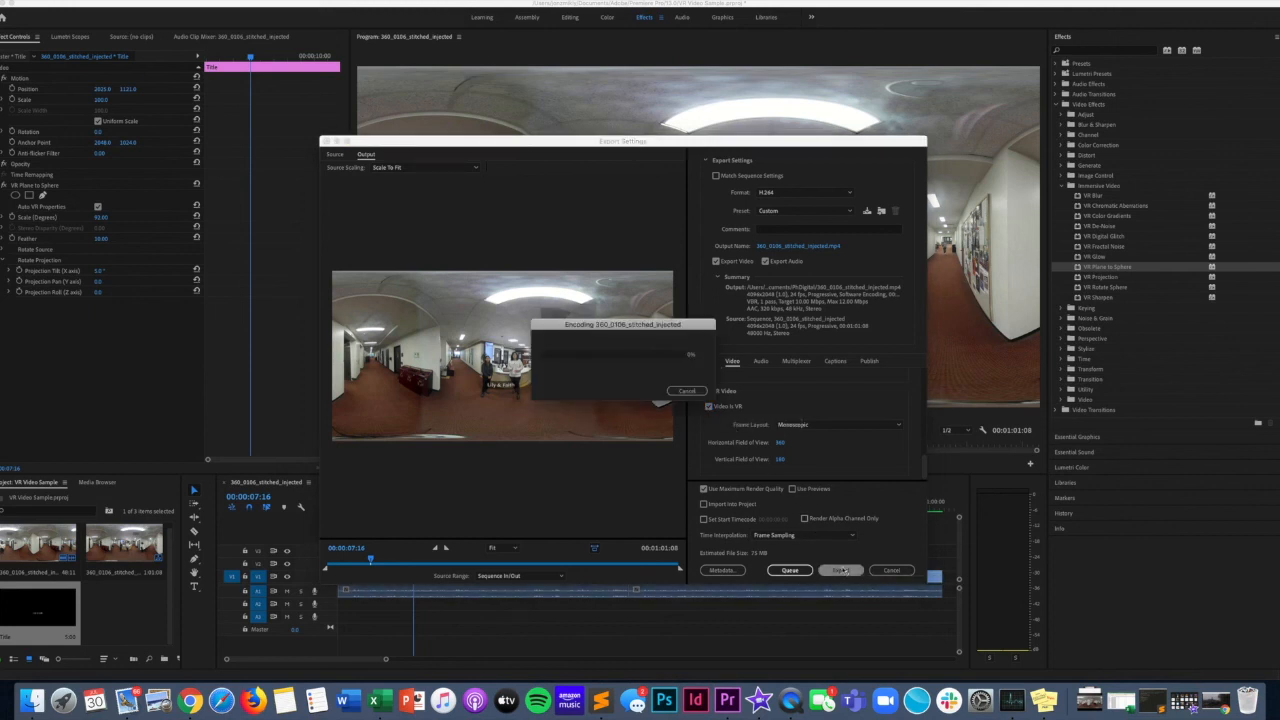